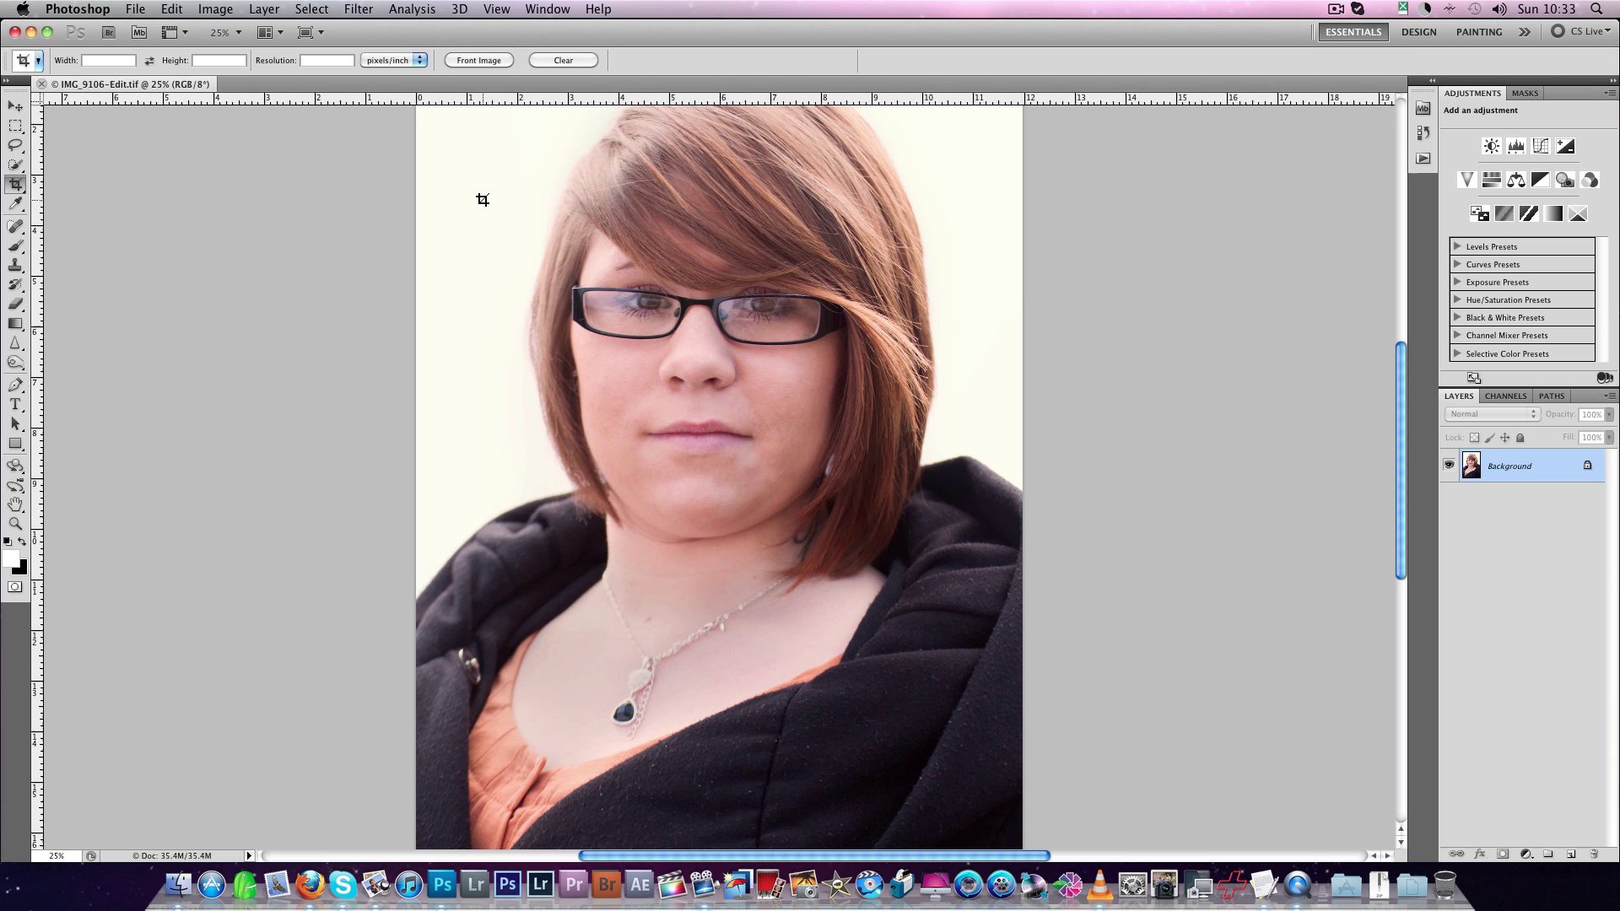
Convert the locked Background into a regular layer named 'danny'.
{"action": "key", "text": "super+equal"}
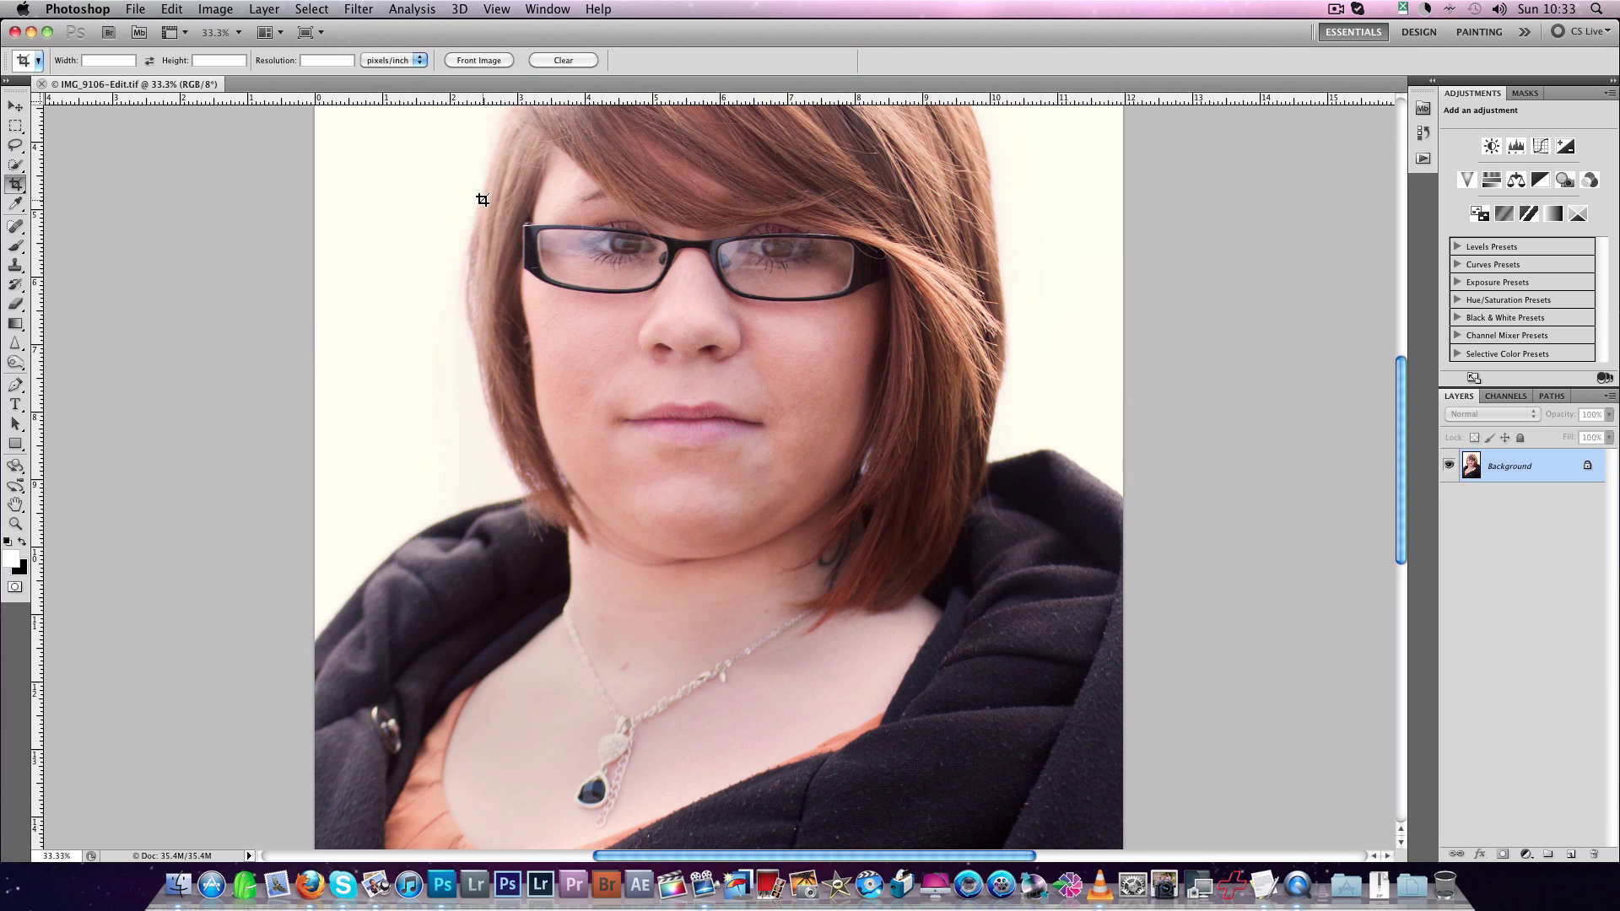
{"action": "key", "text": "super+minus"}
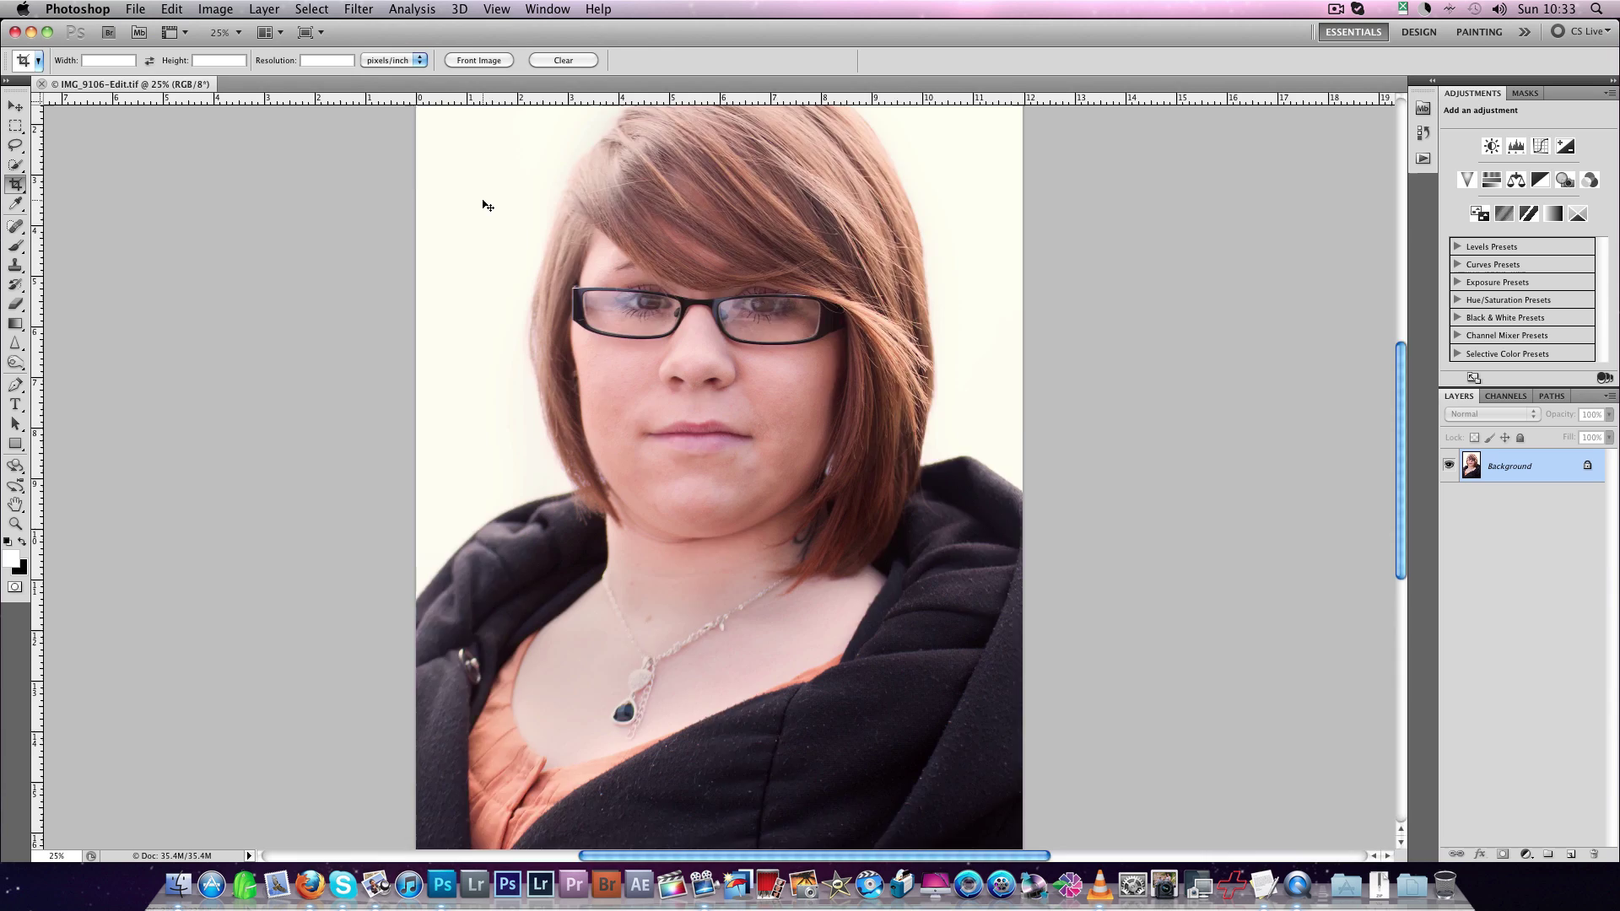
{"action": "key", "text": "super+minus"}
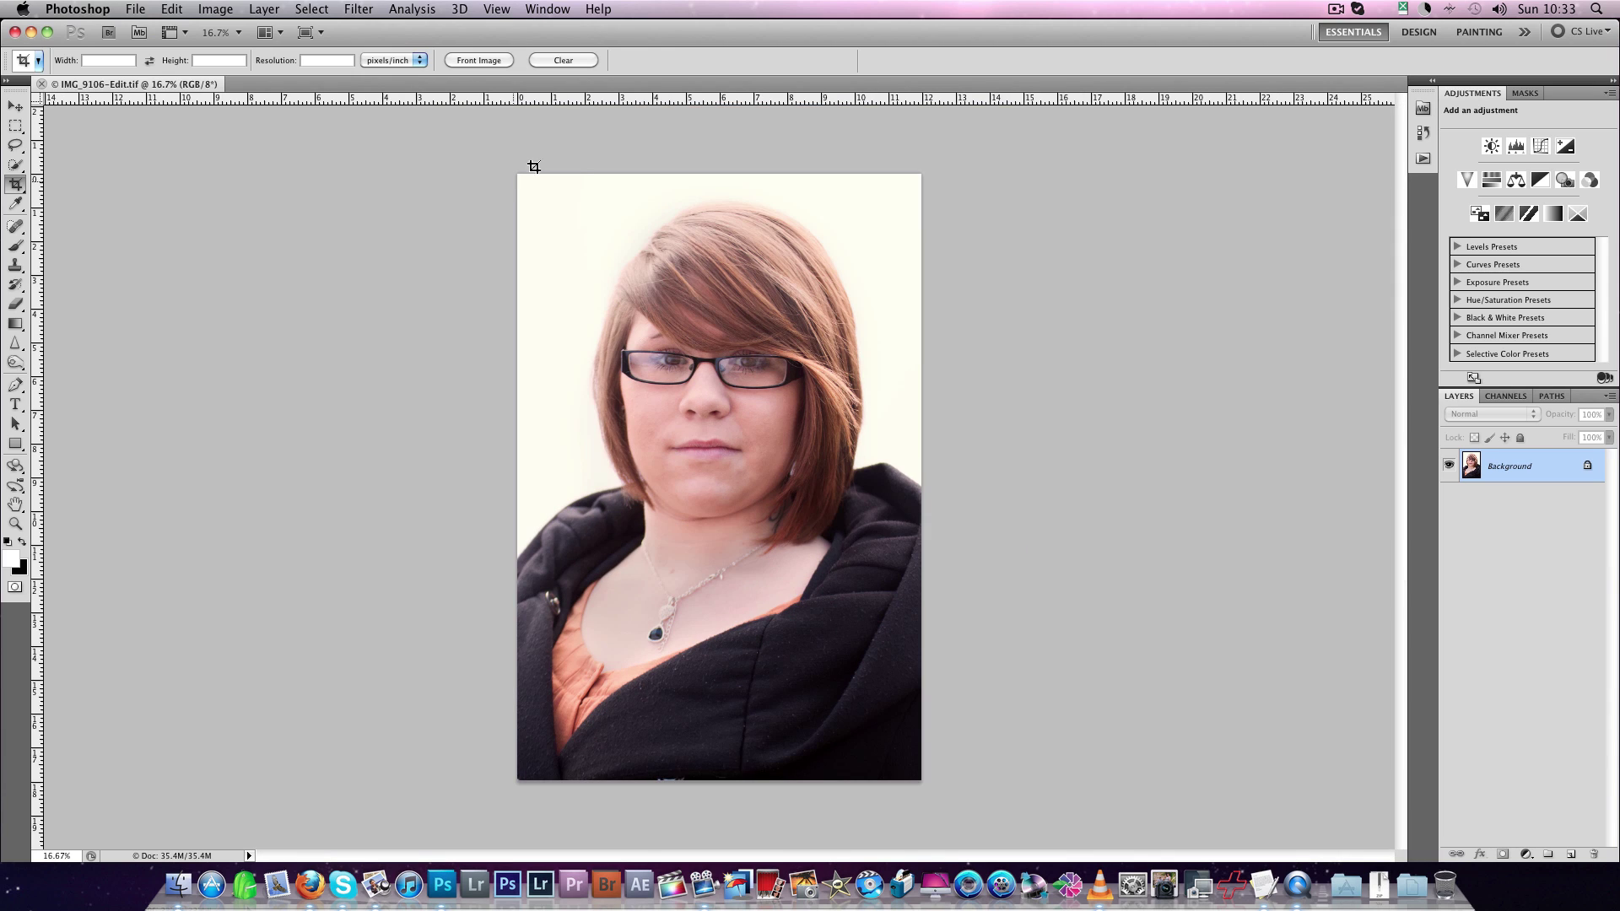
{"action": "double_click", "coordinate": [1510, 468]}
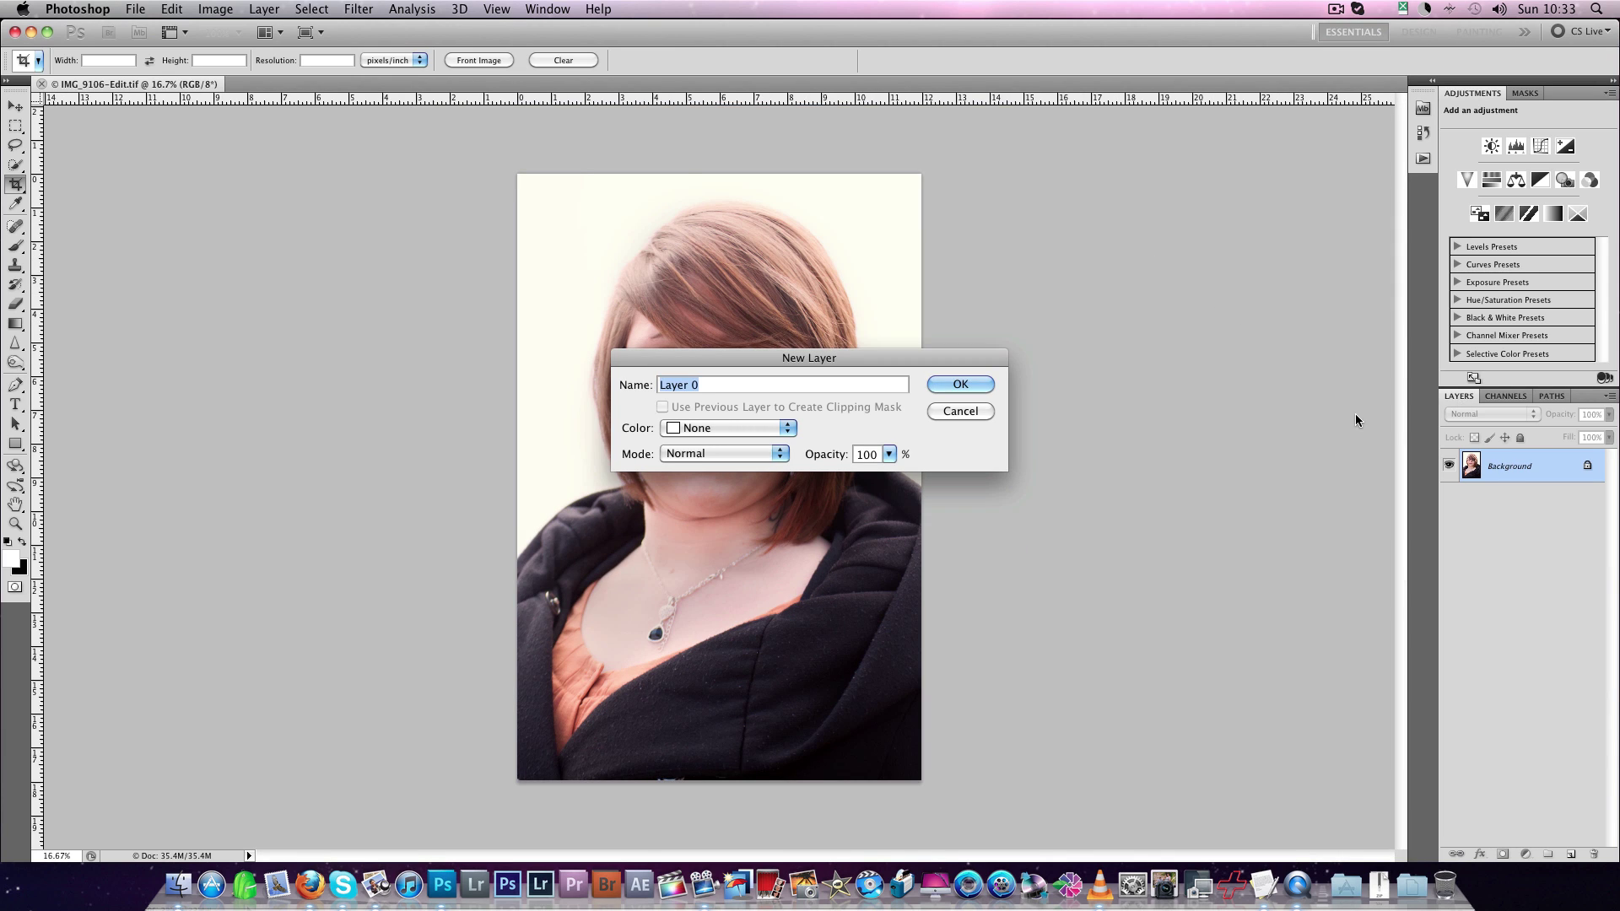
{"action": "type", "text": "danny"}
{"action": "key", "text": "Return"}
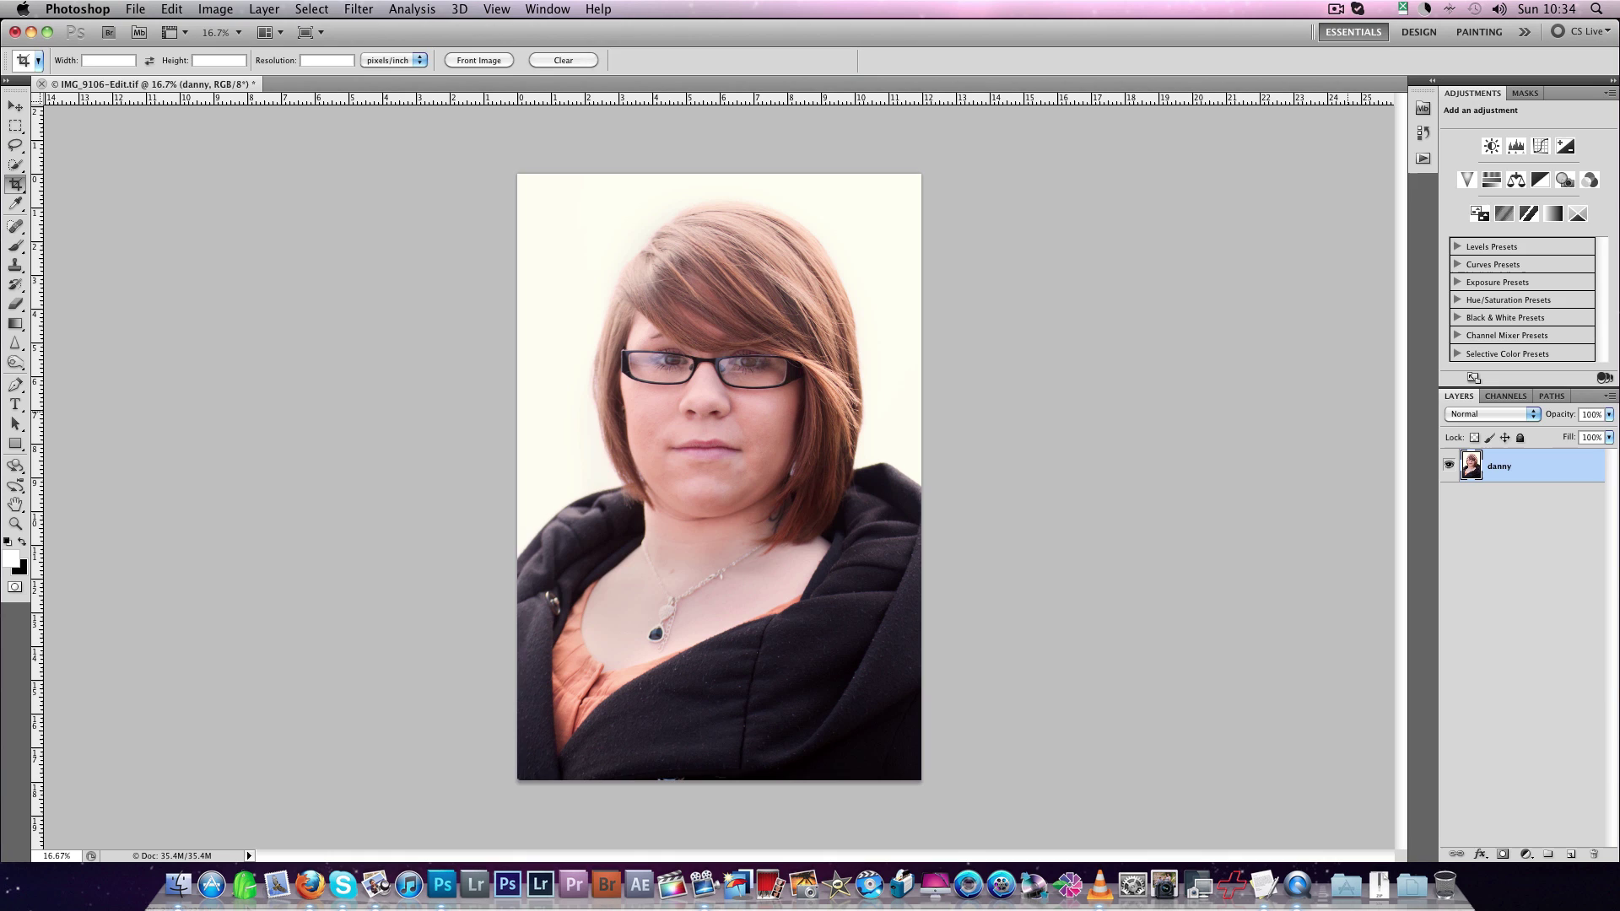
Free-transform the layer, squeezing the photo narrower from its left edge, and commit.
{"action": "key", "text": "super+t"}
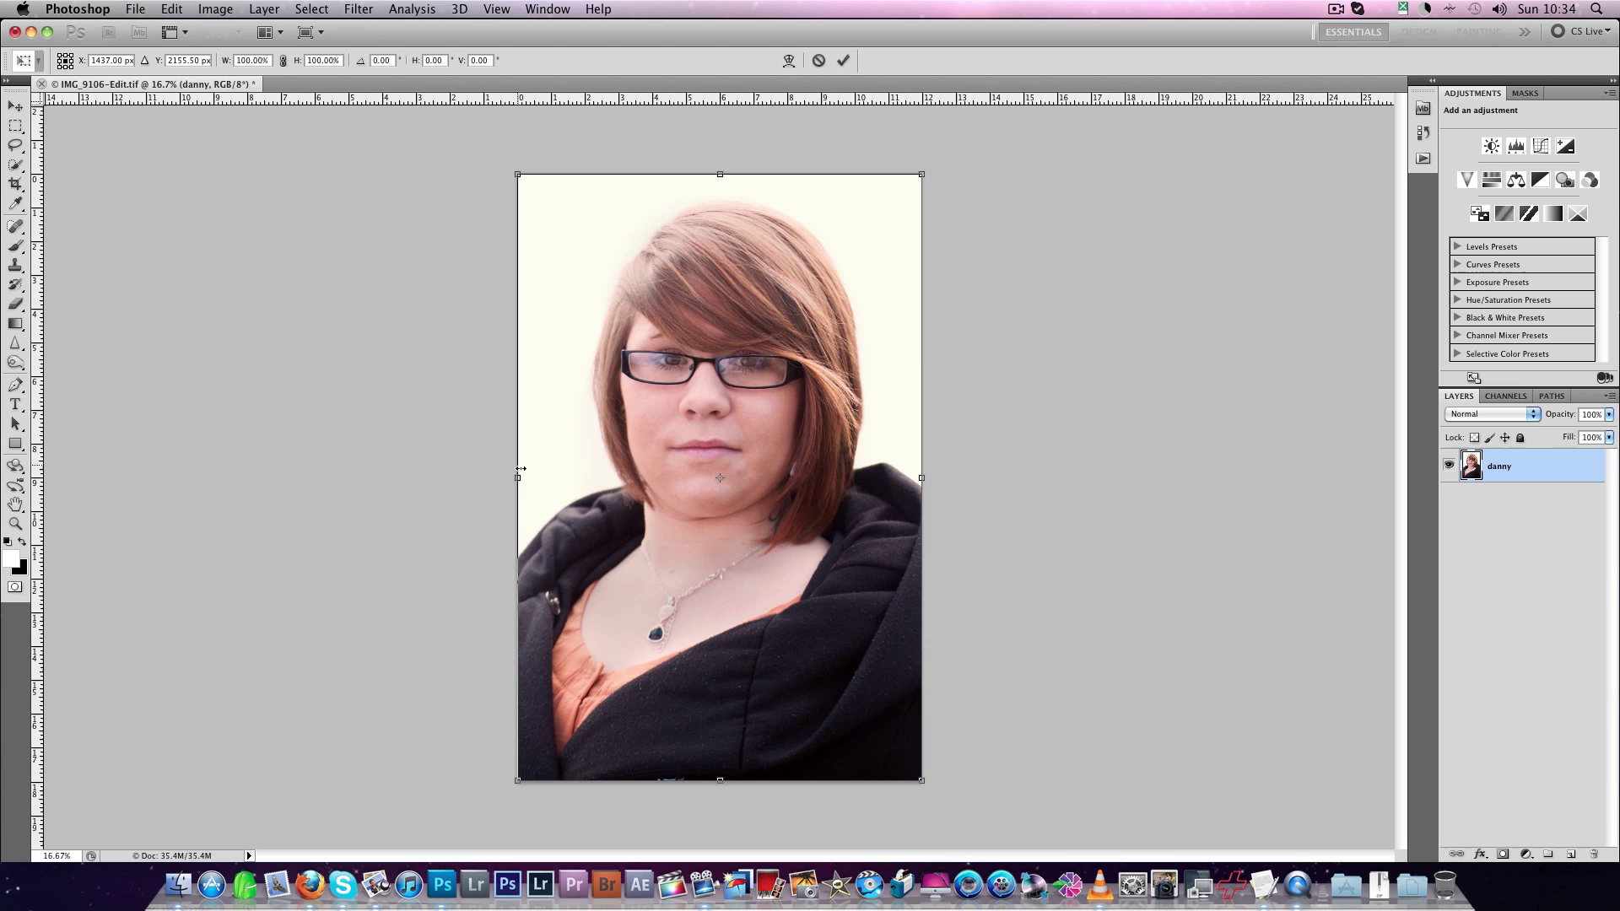
{"action": "left_click_drag", "start_coordinate": [523, 476], "coordinate": [538, 477]}
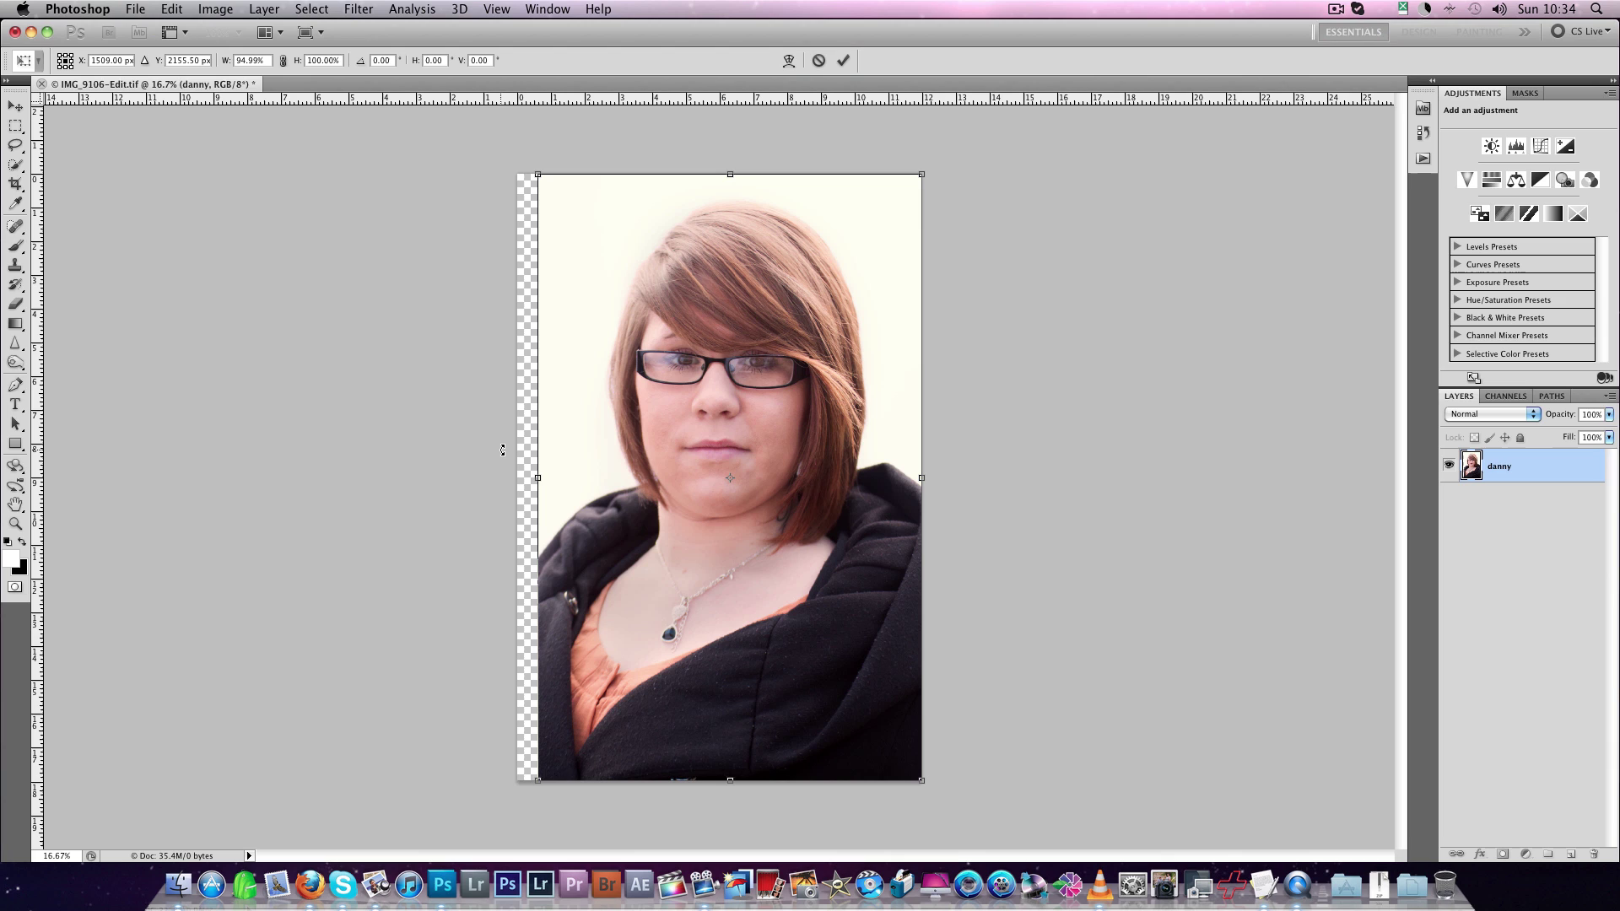
{"action": "key", "text": "Return"}
{"action": "key", "text": "c"}
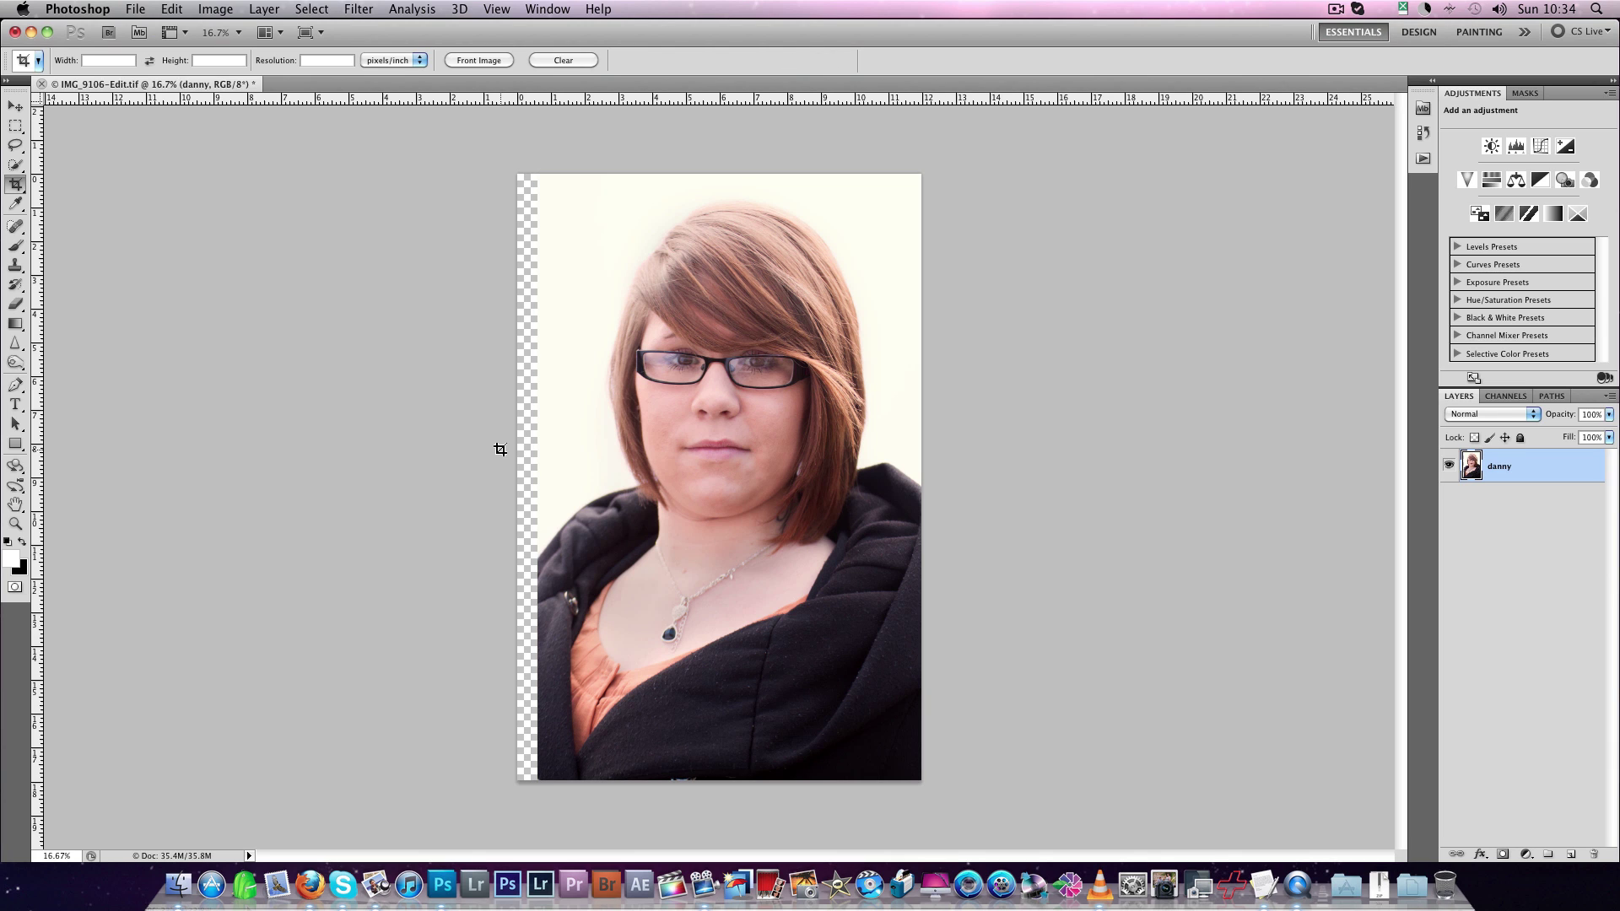
Compare the narrowed portrait with the original by toggling undo at 25% zoom.
{"action": "key", "text": "super+z"}
{"action": "key", "text": "super+z"}
{"action": "key", "text": "super+z"}
{"action": "key", "text": "super+z"}
{"action": "key", "text": "super+z"}
{"action": "key", "text": "super+z"}
{"action": "key", "text": "super+z"}
{"action": "key", "text": "super+z"}
{"action": "key", "text": "super+z"}
{"action": "key", "text": "super+z"}
{"action": "key", "text": "super+z"}
{"action": "key", "text": "super+z"}
{"action": "key", "text": "super+equal"}
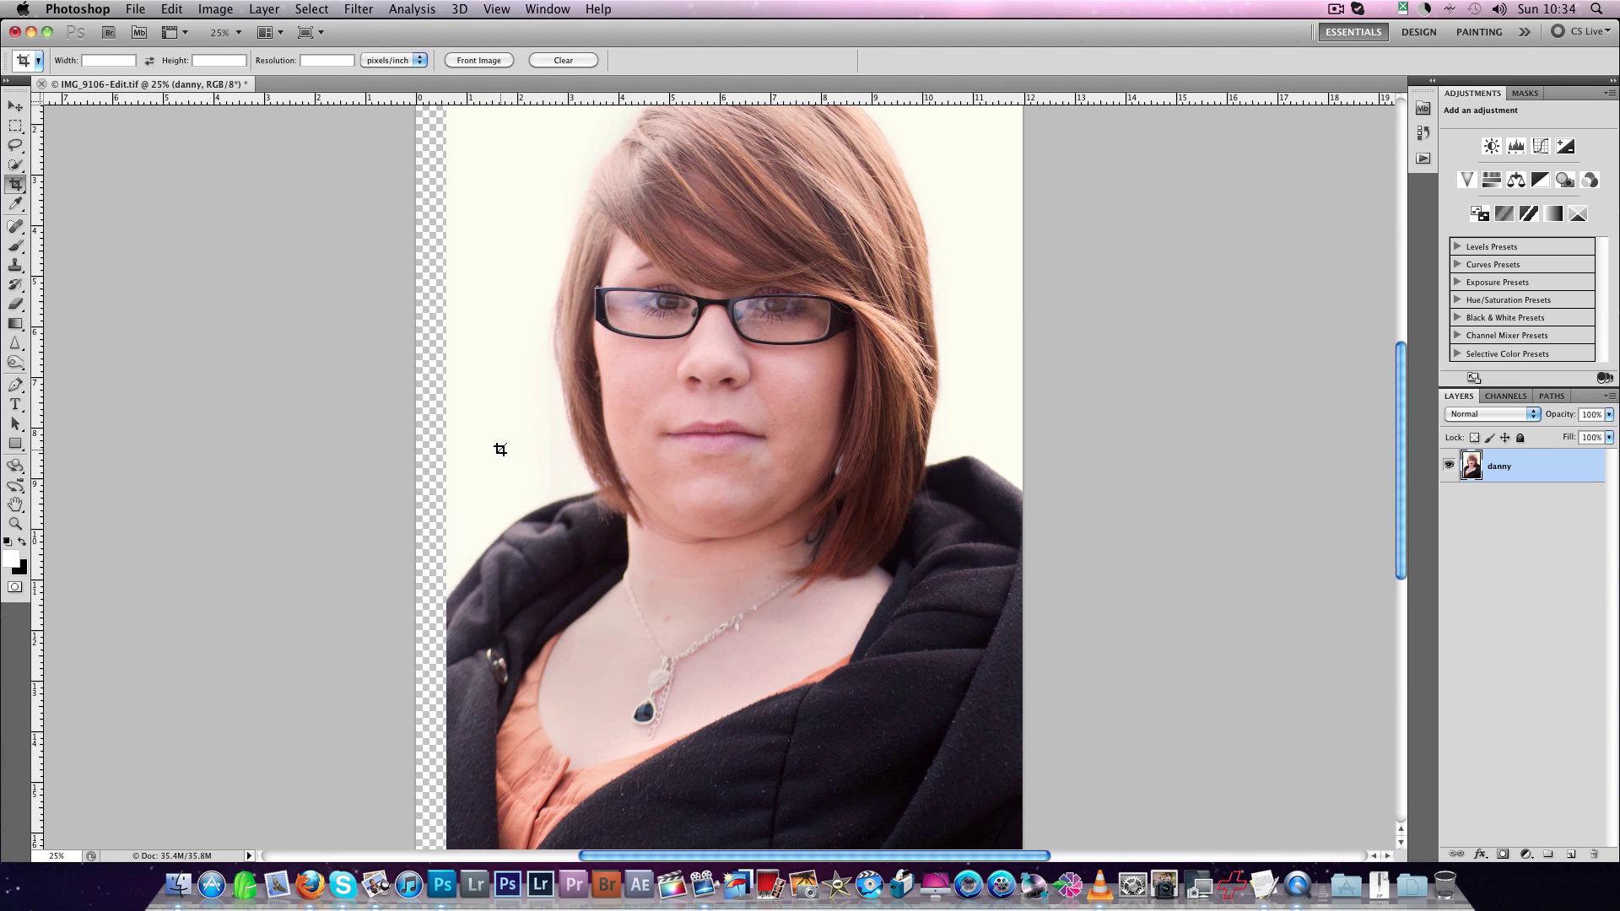
{"action": "key", "text": "super+z"}
{"action": "key", "text": "super+z"}
{"action": "key", "text": "super+z"}
{"action": "key", "text": "super+z"}
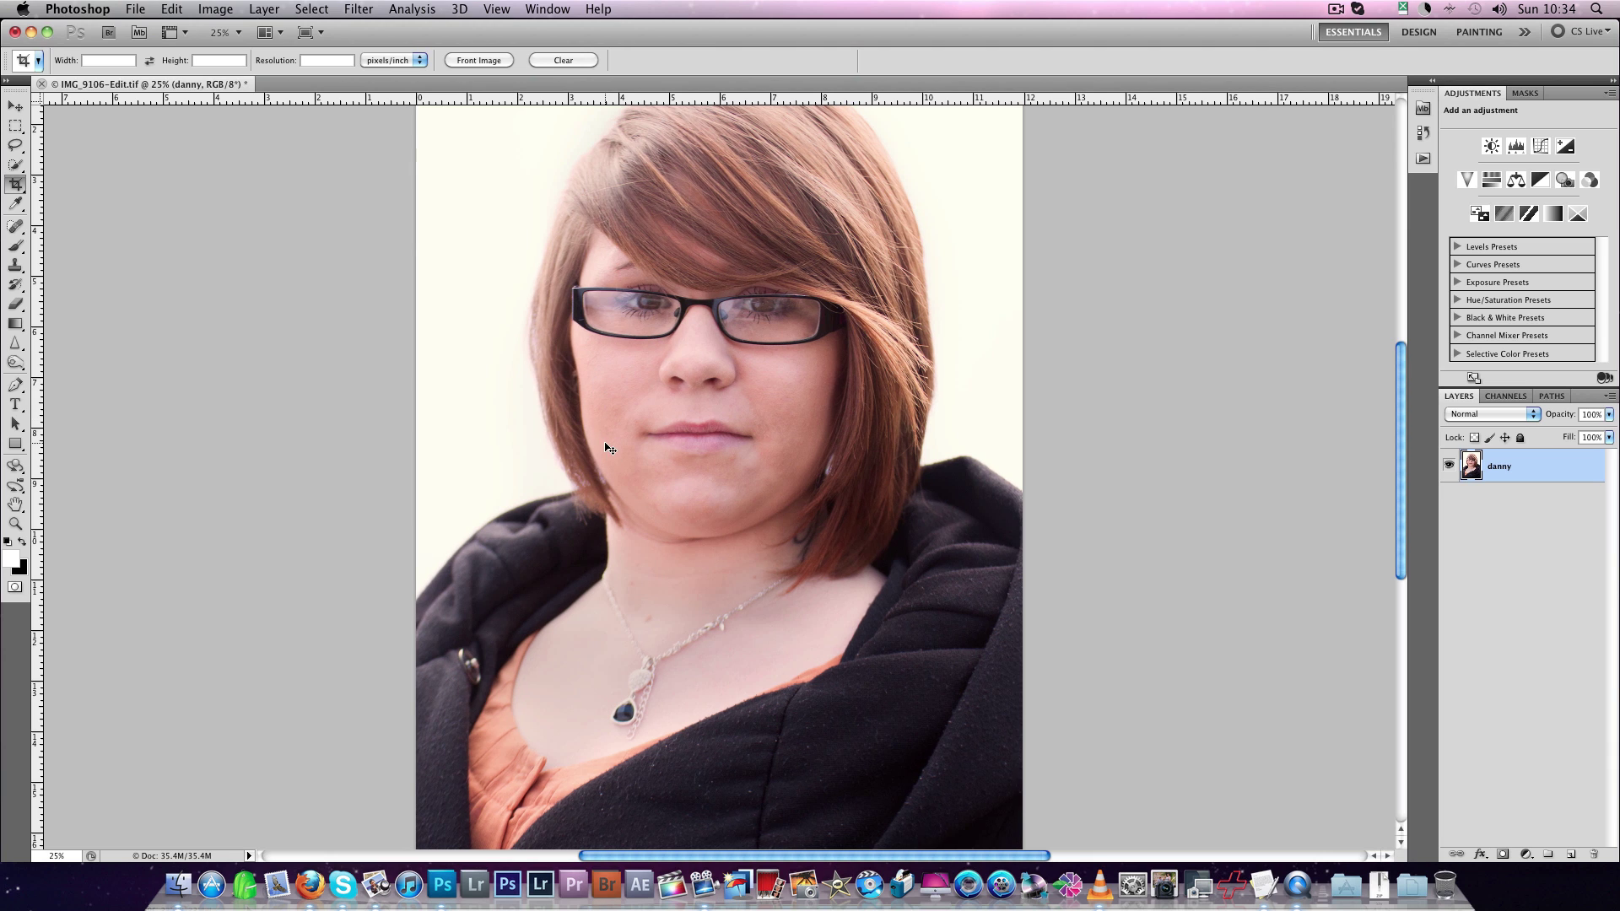
{"action": "key", "text": "super+z"}
{"action": "key", "text": "super+z"}
{"action": "key", "text": "super+z"}
{"action": "key", "text": "super+z"}
{"action": "key", "text": "super+z"}
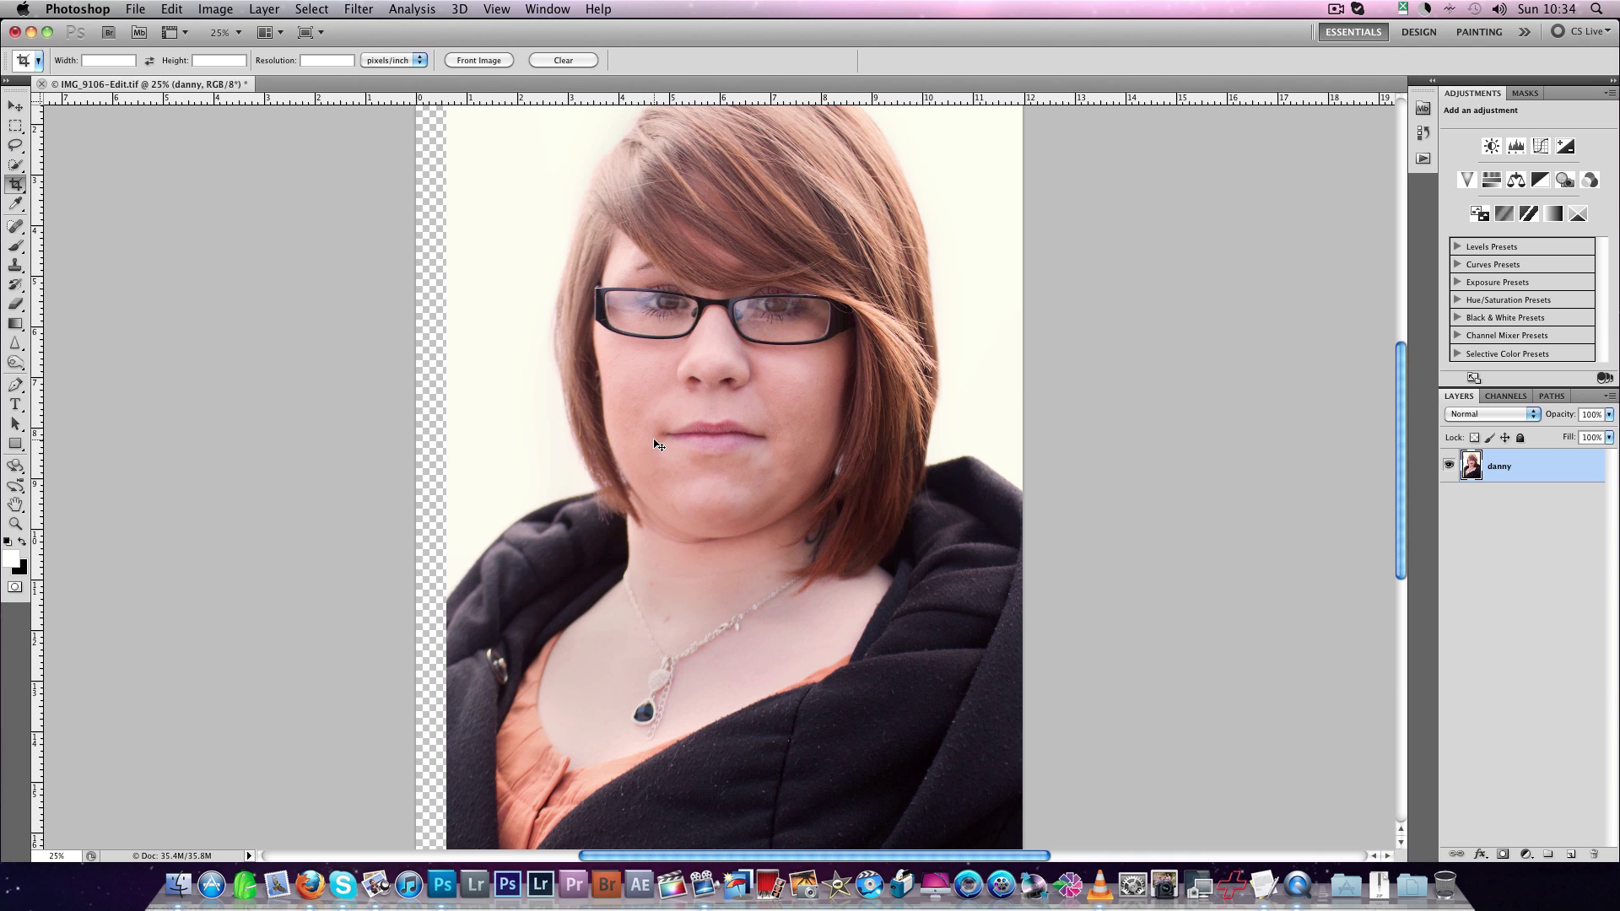
Crop off the transparent left strip and view the trimmed portrait at 25% zoom.
{"action": "key", "text": "super+minus"}
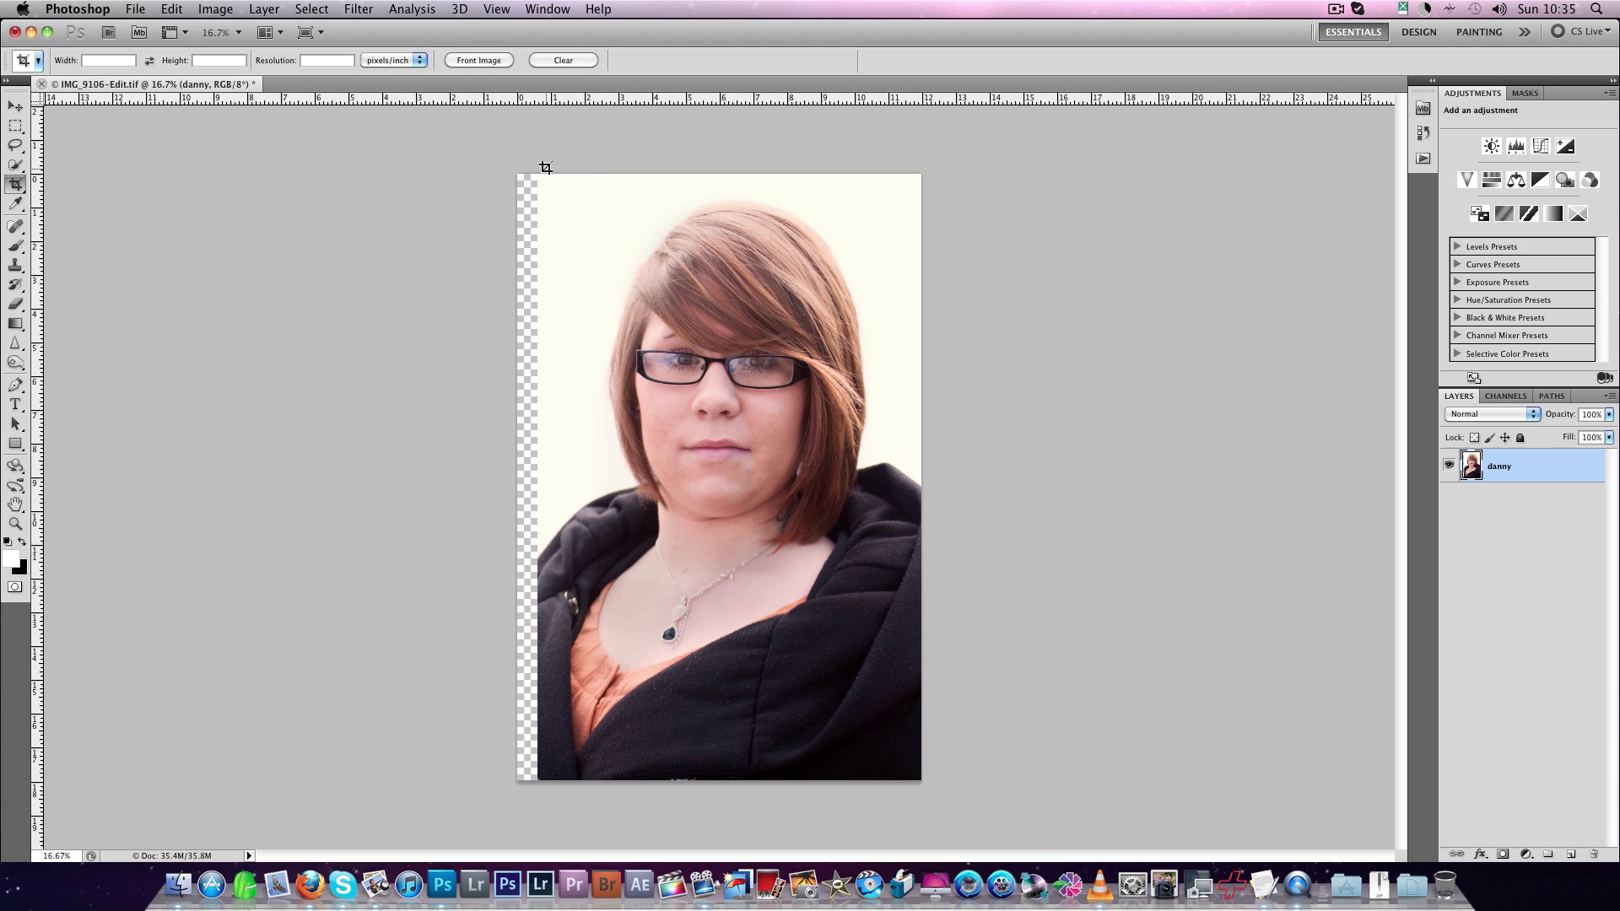
{"action": "left_click_drag", "start_coordinate": [539, 175], "coordinate": [923, 789]}
{"action": "key", "text": "Return"}
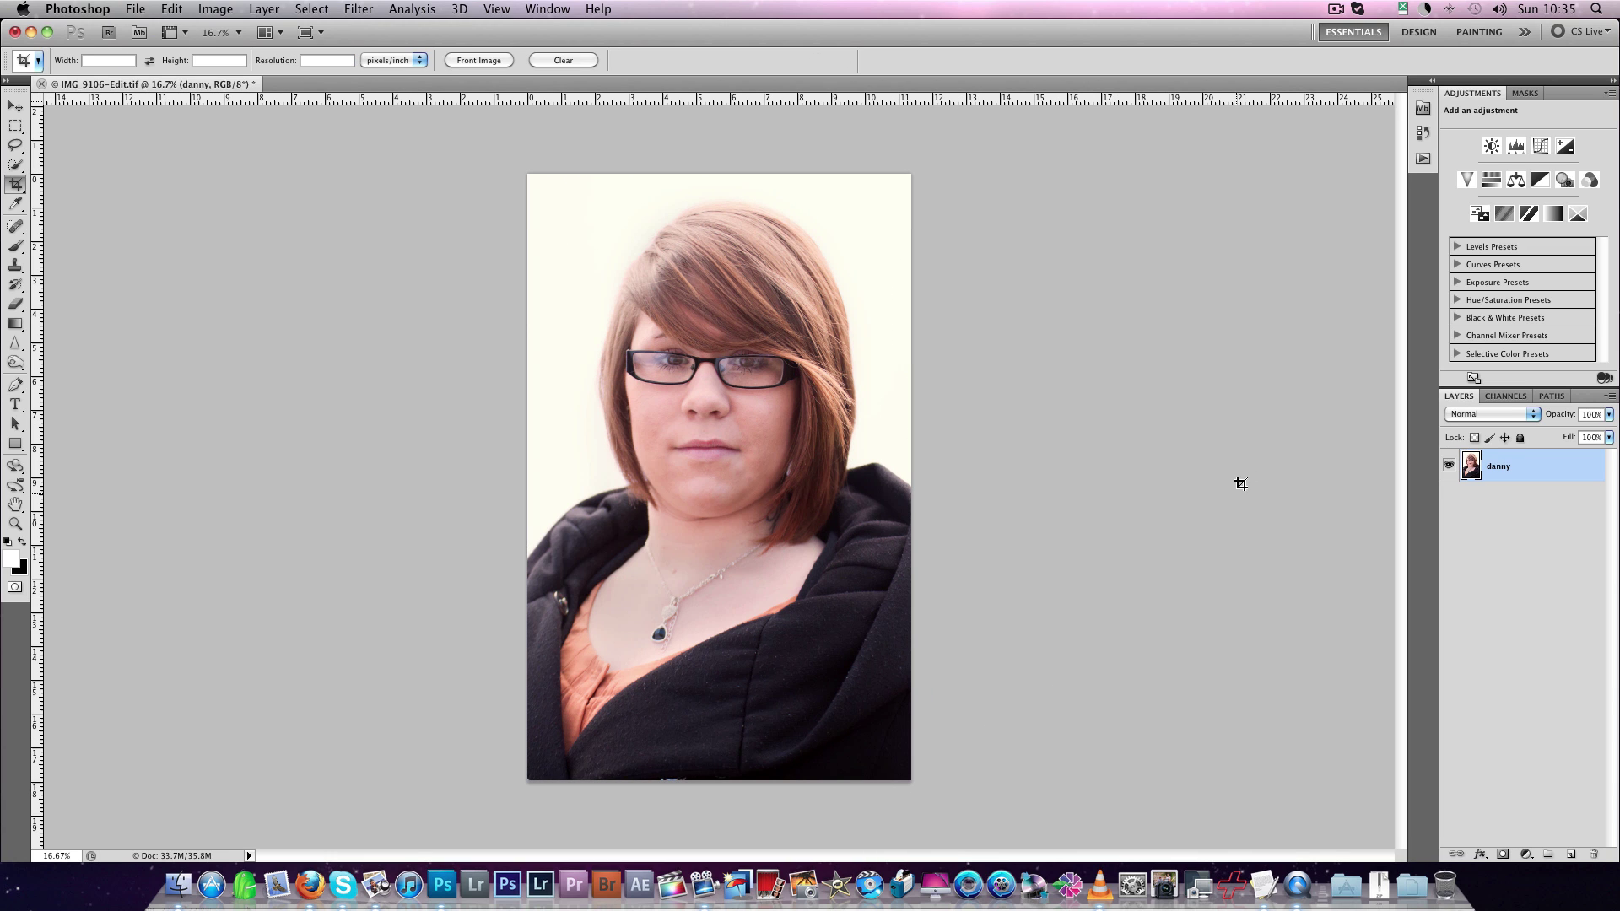
{"action": "left_click", "coordinate": [137, 9]}
{"action": "left_click", "coordinate": [186, 321]}
{"action": "key", "text": "super+z"}
{"action": "key", "text": "super+z"}
{"action": "key", "text": "super+z"}
{"action": "key", "text": "super+z"}
{"action": "key", "text": "super+z"}
{"action": "key", "text": "super+z"}
{"action": "key", "text": "super+z"}
{"action": "key", "text": "super+z"}
{"action": "key", "text": "super+z"}
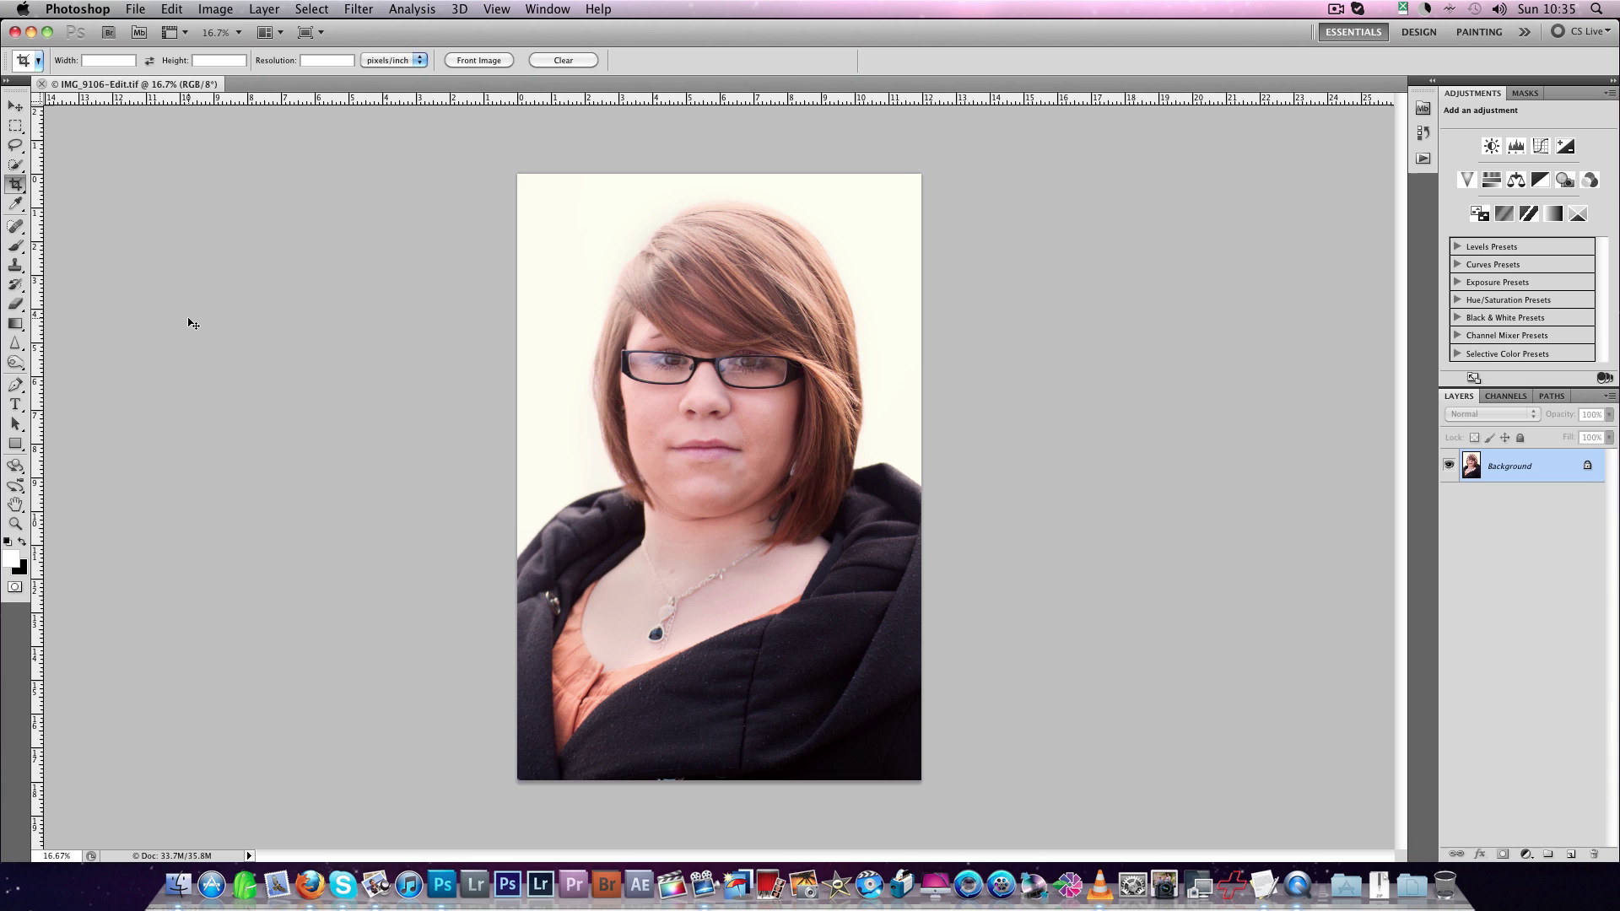
{"action": "left_click", "coordinate": [244, 34]}
{"action": "left_click", "coordinate": [237, 58]}
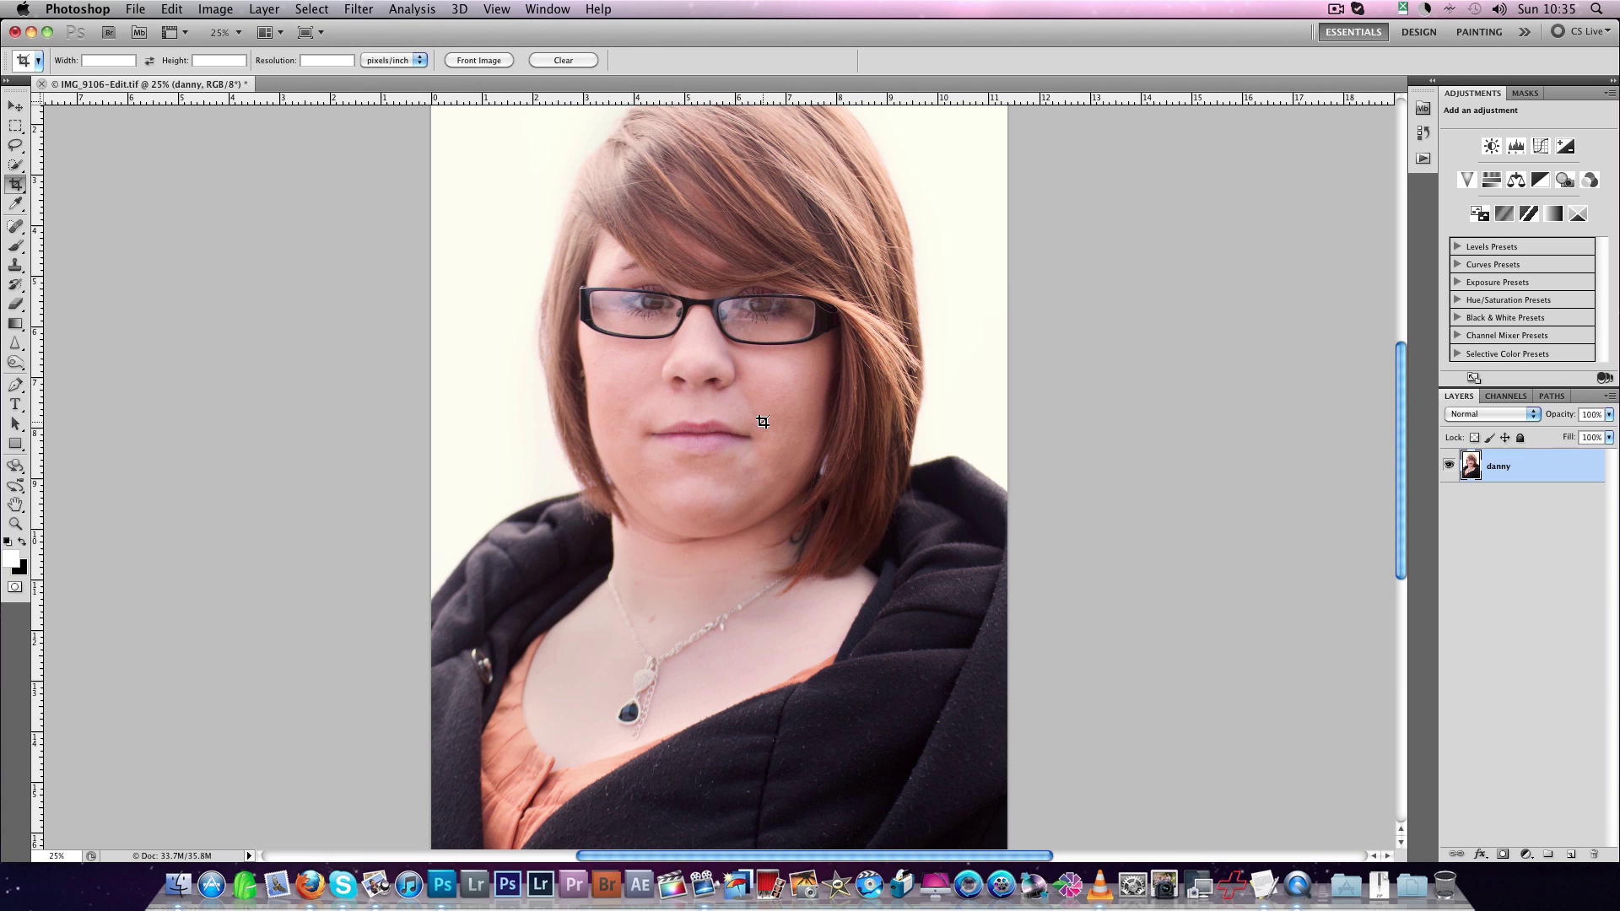
Duplicate the layer and push the right cheek inward with Liquify's Forward Warp.
{"action": "key", "text": "super+j"}
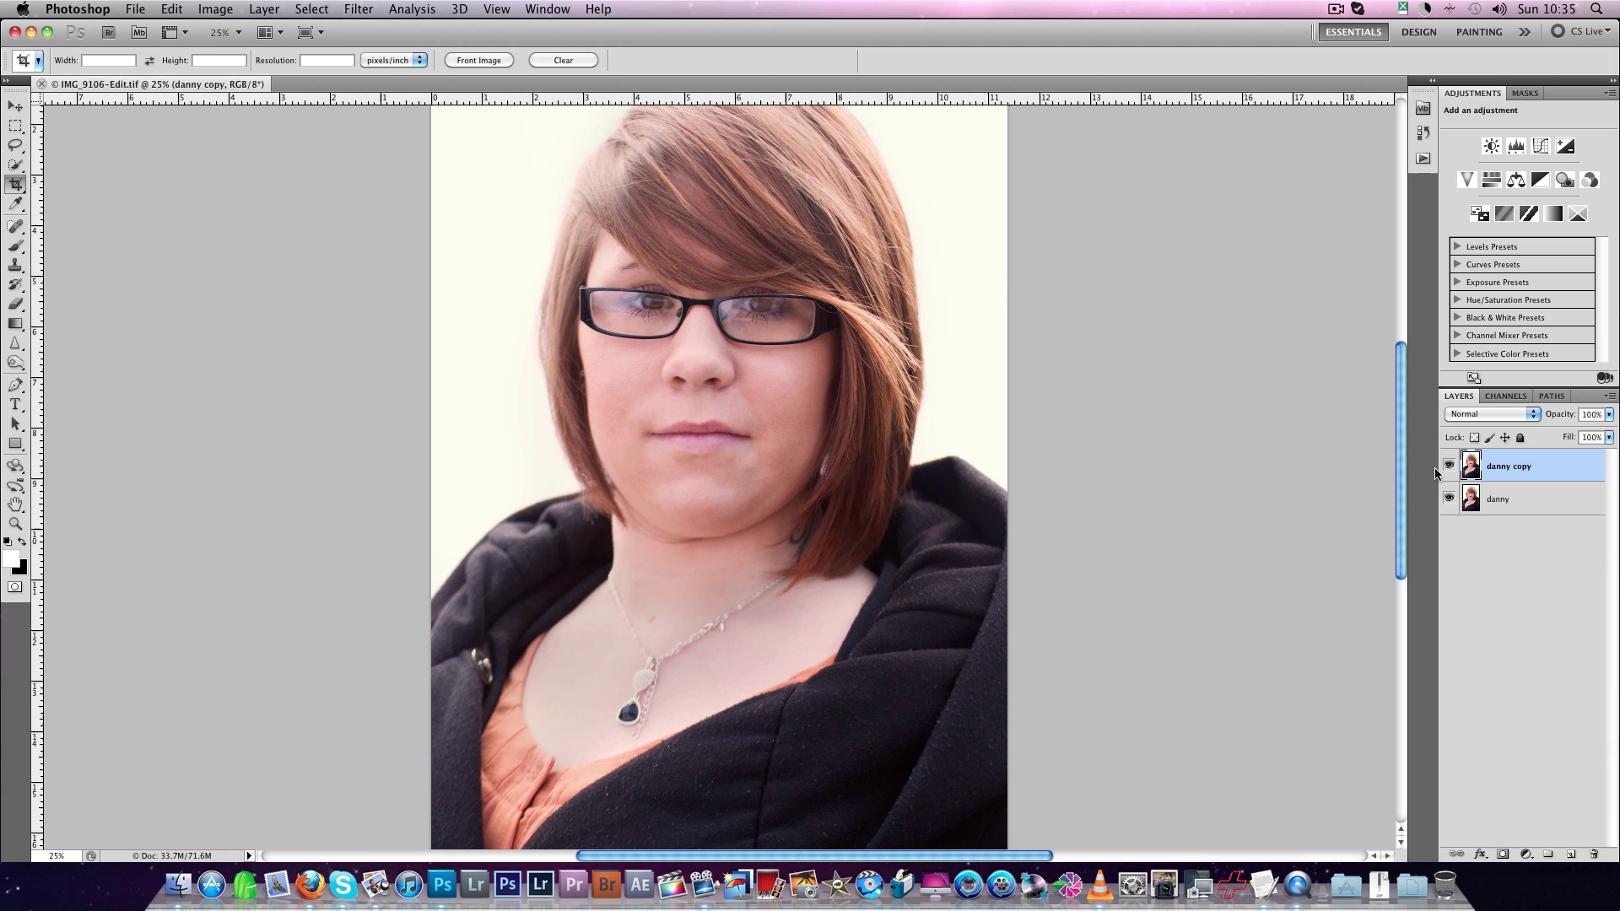
{"action": "left_click", "coordinate": [359, 9]}
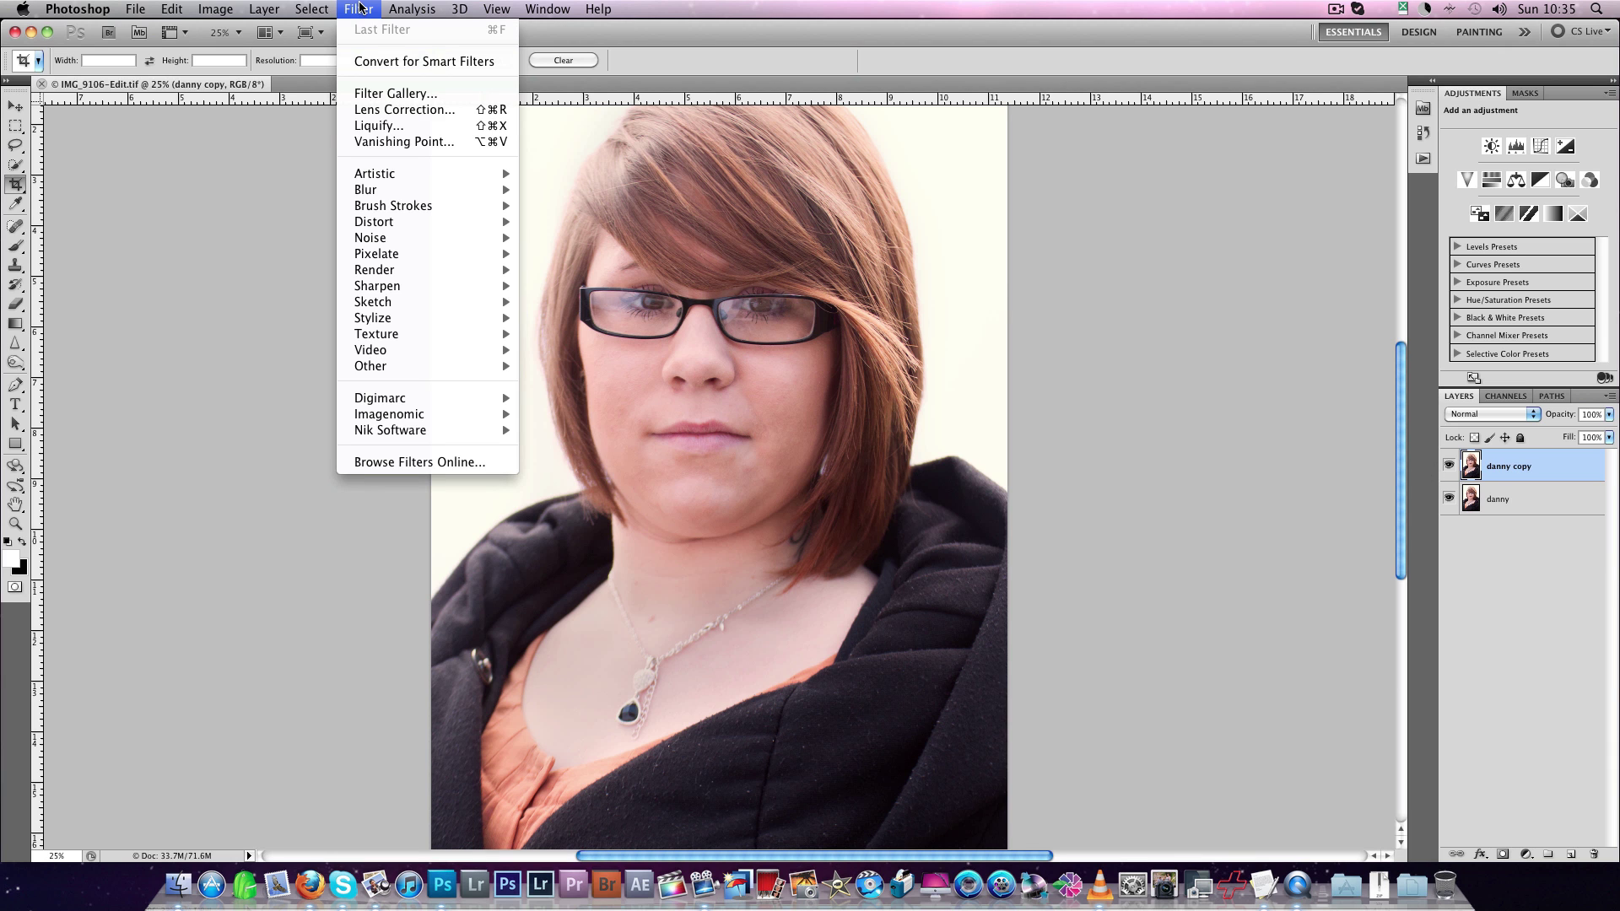
{"action": "left_click", "coordinate": [424, 127]}
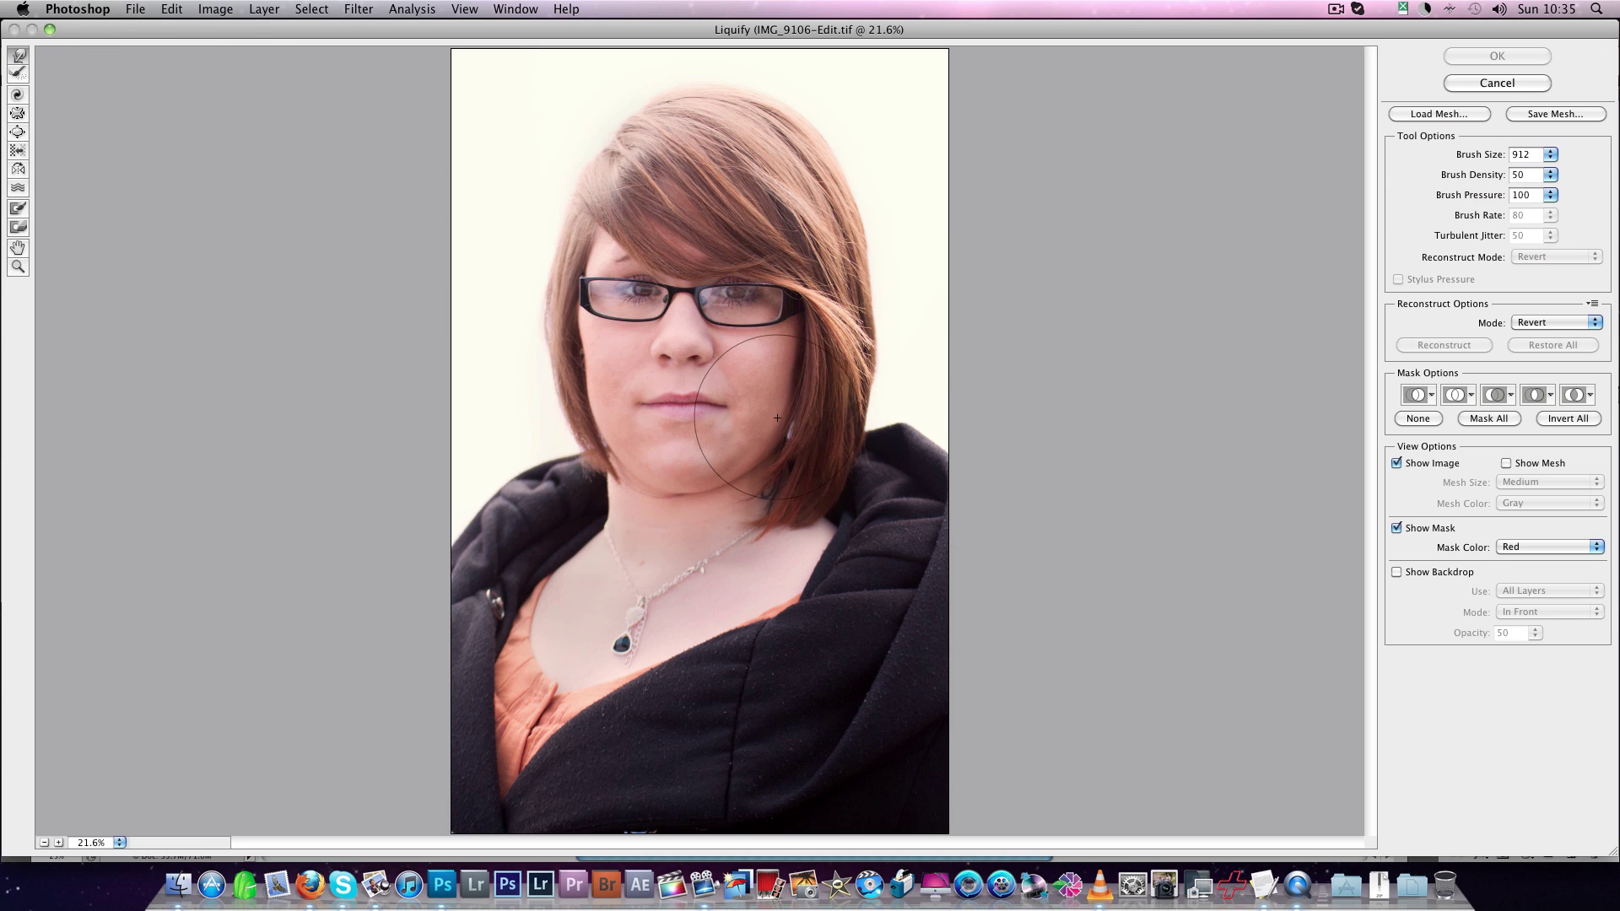
{"action": "left_click_drag", "start_coordinate": [764, 418], "coordinate": [770, 379]}
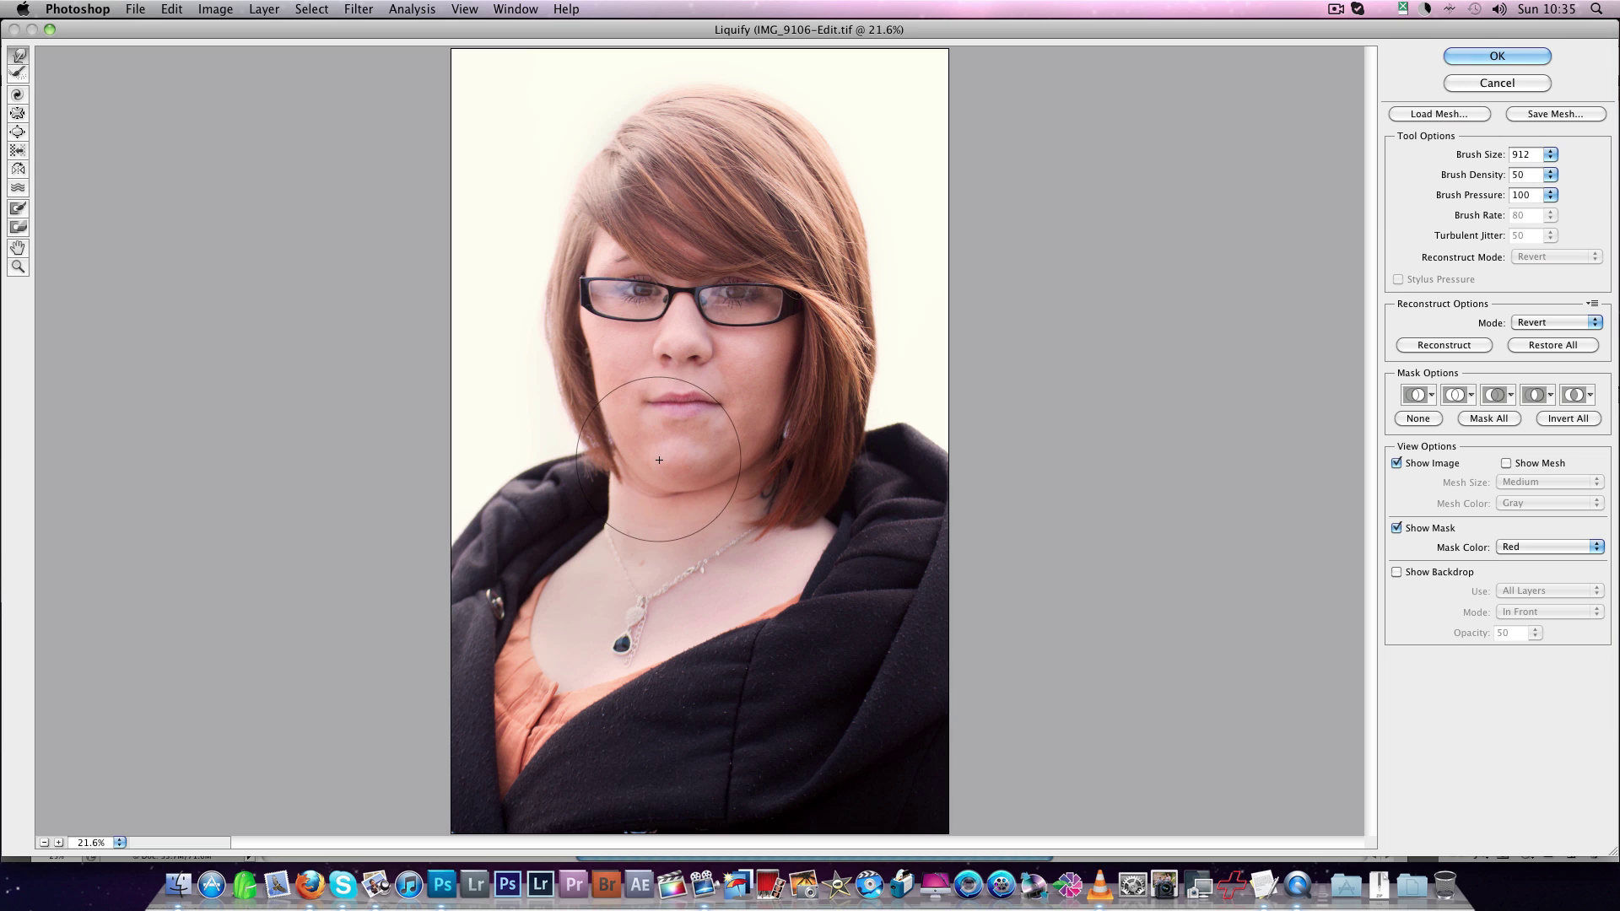
{"action": "left_click", "coordinate": [1519, 56]}
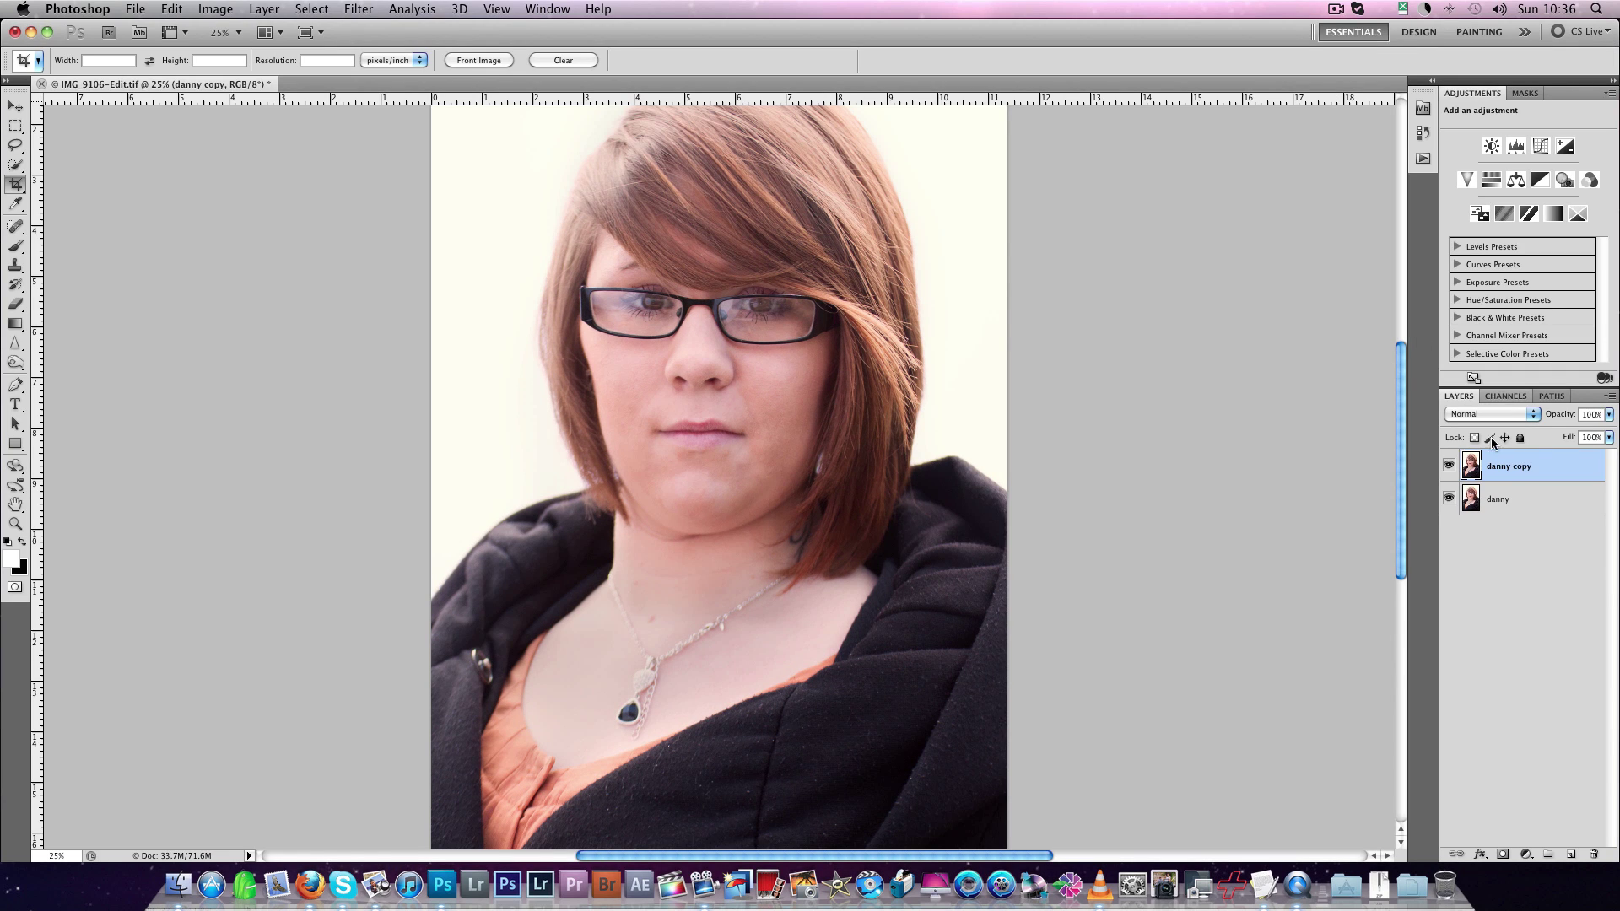
Compare the Liquify-retouched danny copy against the original by toggling its visibility.
{"action": "left_click", "coordinate": [1449, 467]}
{"action": "left_click", "coordinate": [1449, 468]}
{"action": "left_click", "coordinate": [1449, 469]}
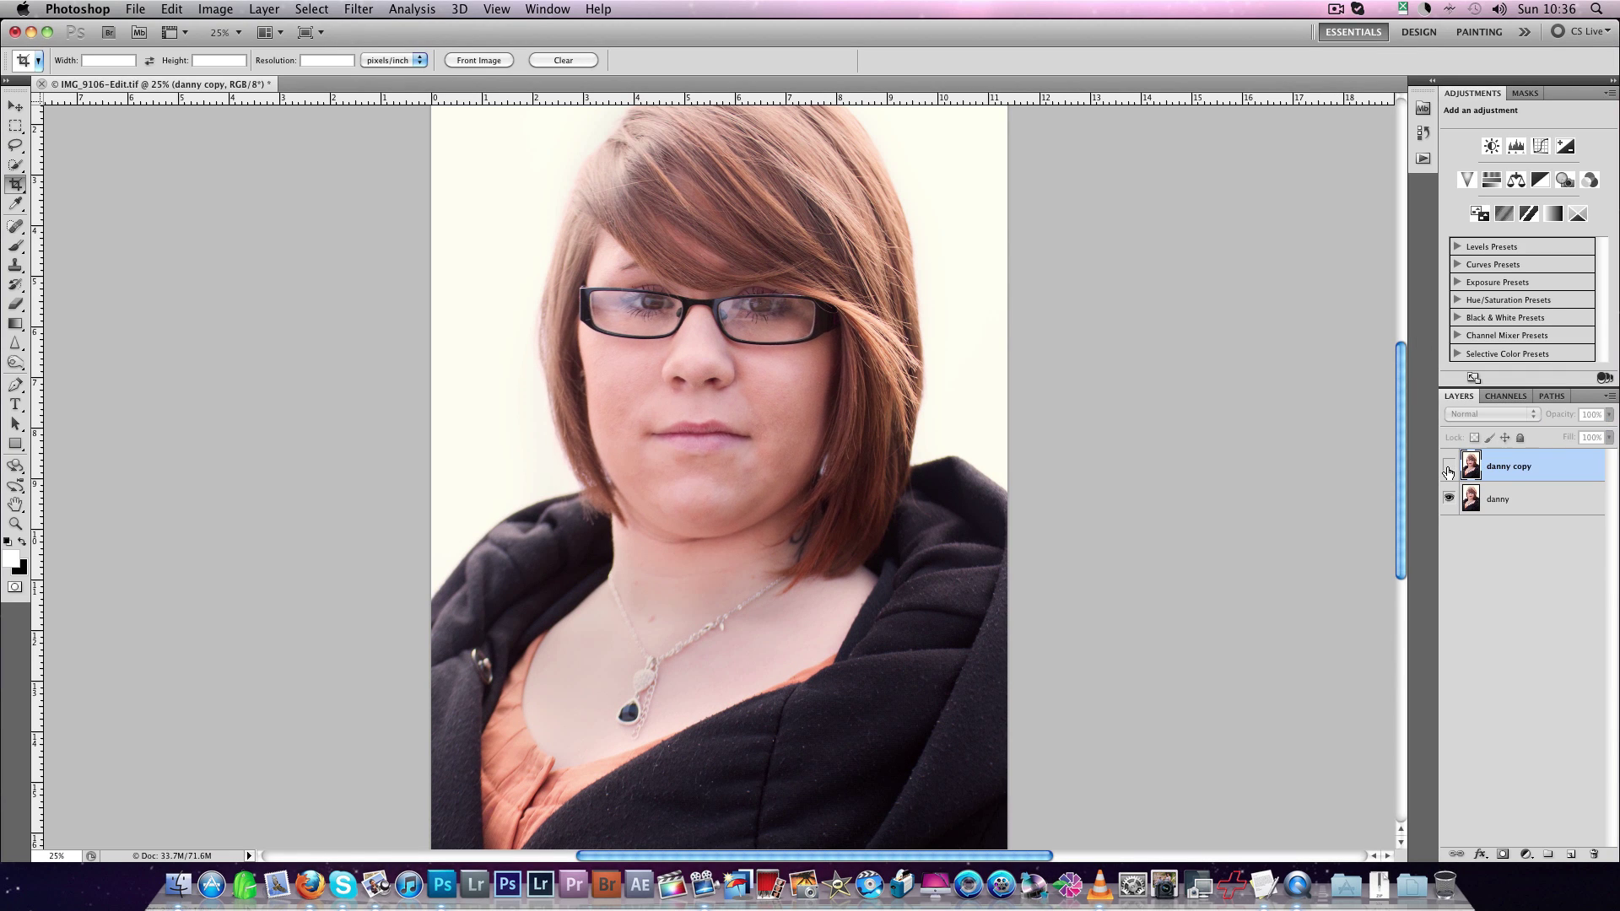
{"action": "left_click", "coordinate": [1449, 468]}
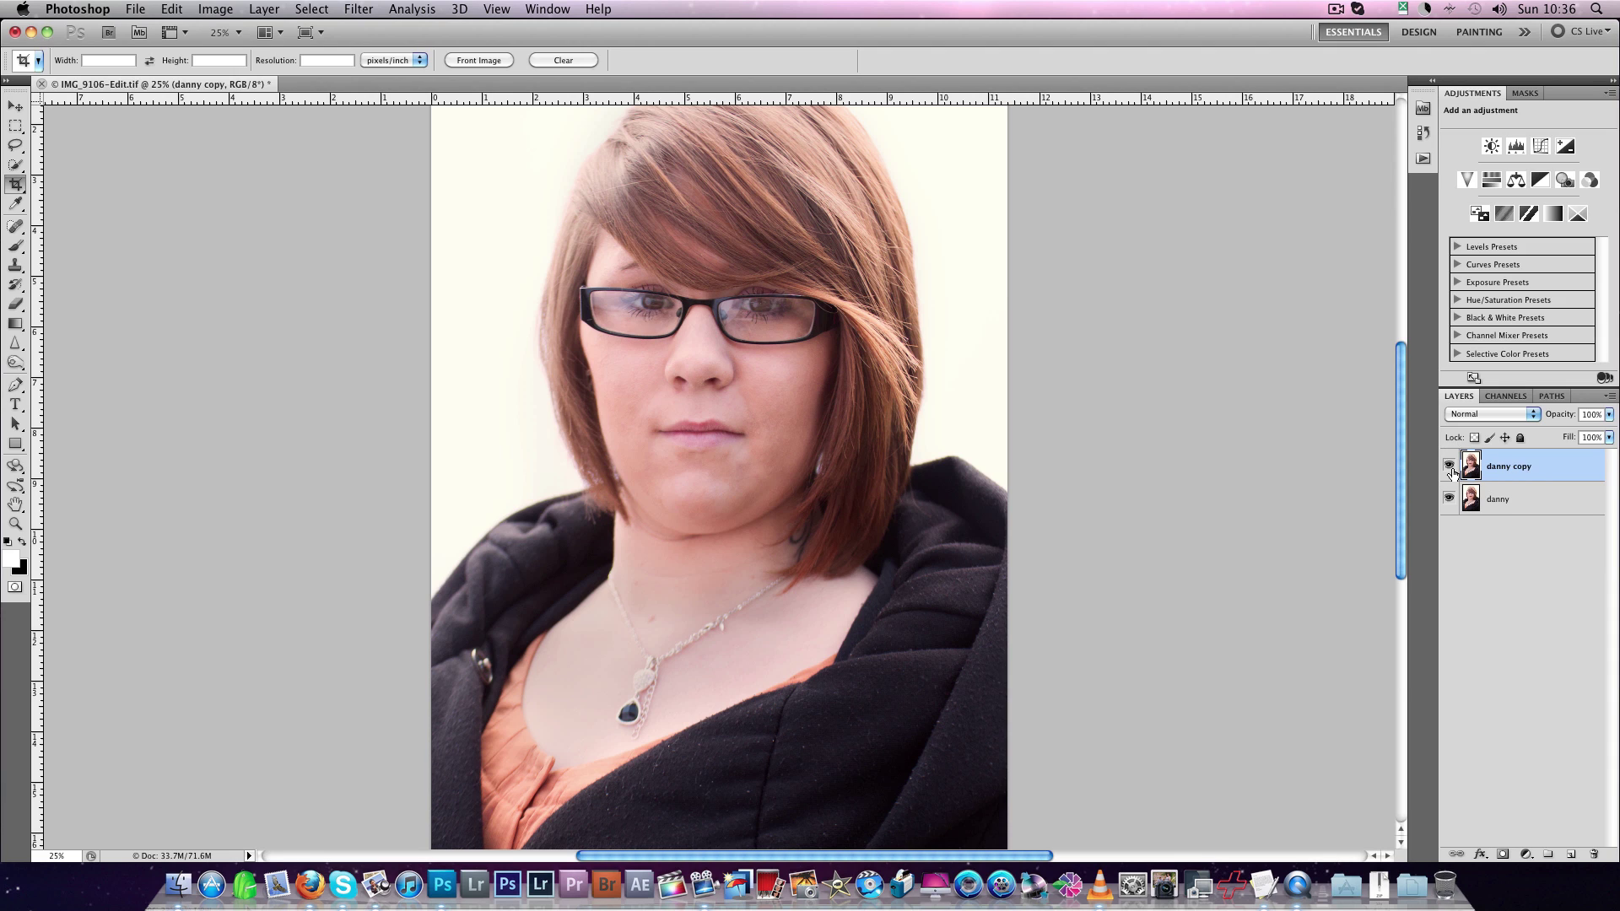
{"action": "left_click", "coordinate": [1449, 468]}
{"action": "left_click", "coordinate": [1450, 469]}
{"action": "left_click", "coordinate": [1451, 471]}
{"action": "left_click", "coordinate": [1449, 469]}
{"action": "left_click", "coordinate": [1450, 469]}
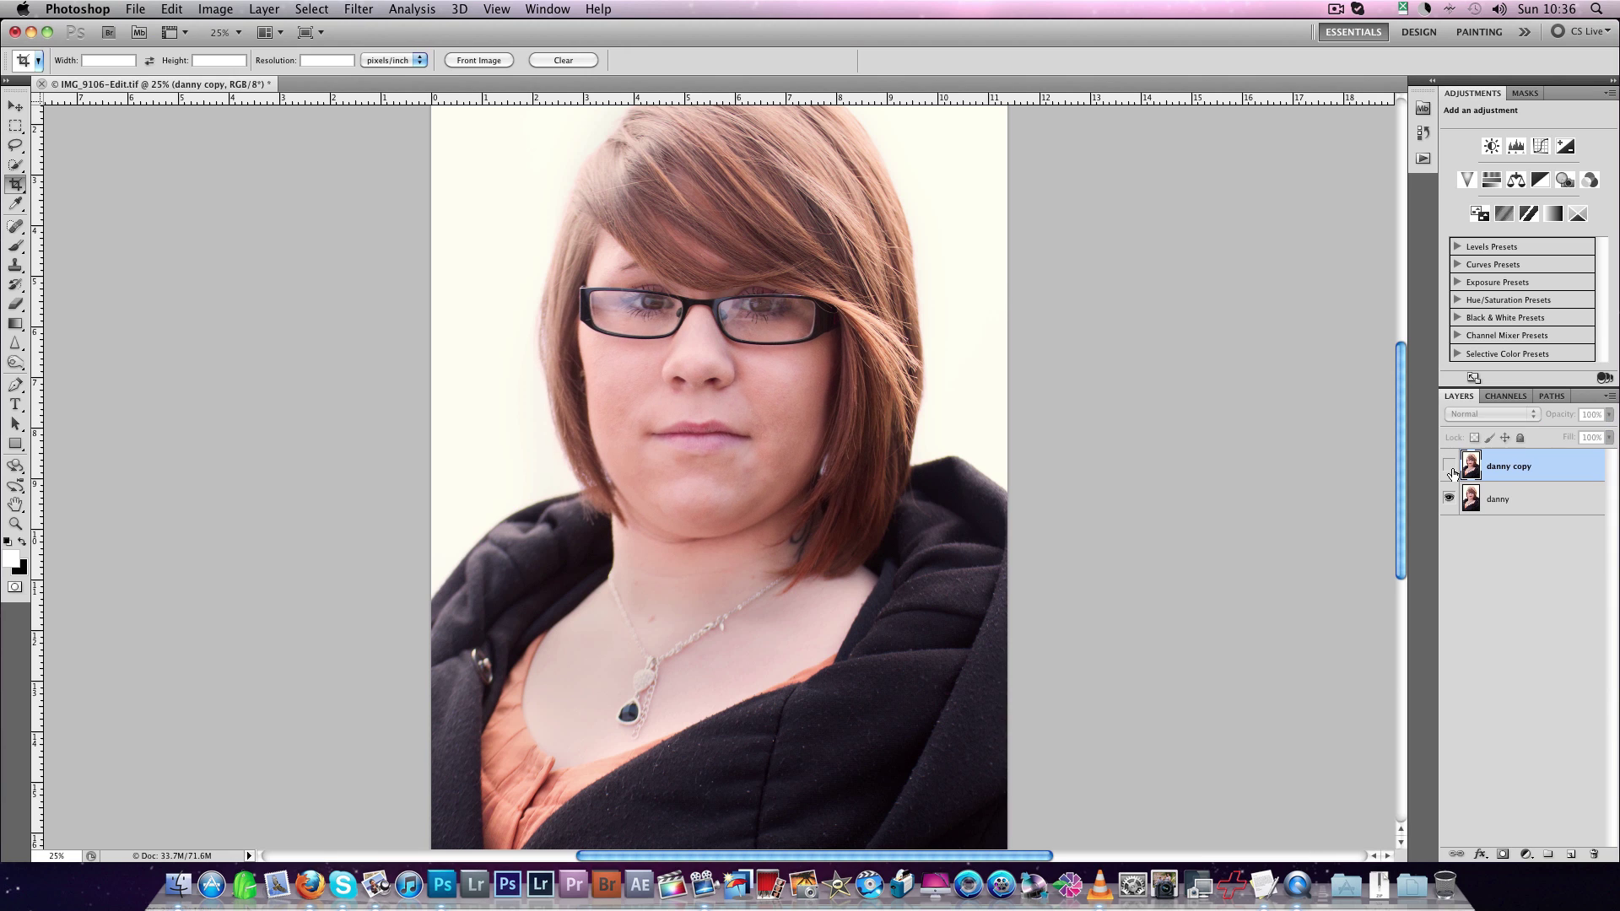
{"action": "left_click", "coordinate": [1450, 469]}
{"action": "left_click", "coordinate": [1450, 469]}
{"action": "left_click", "coordinate": [1450, 469]}
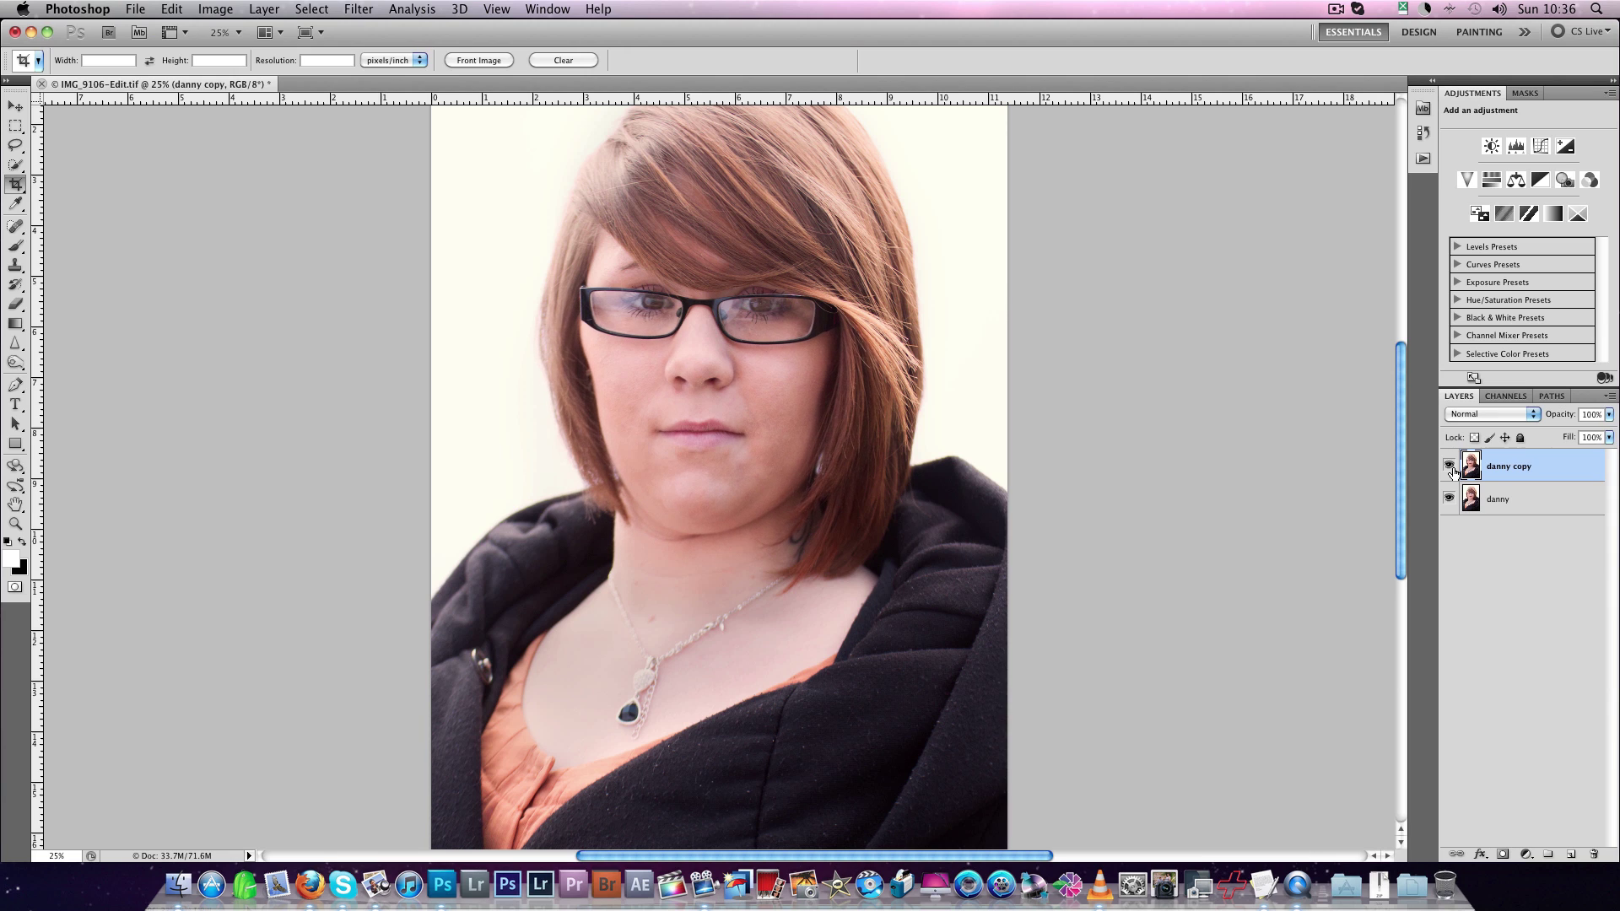
{"action": "left_click", "coordinate": [1450, 469]}
{"action": "left_click", "coordinate": [1450, 469]}
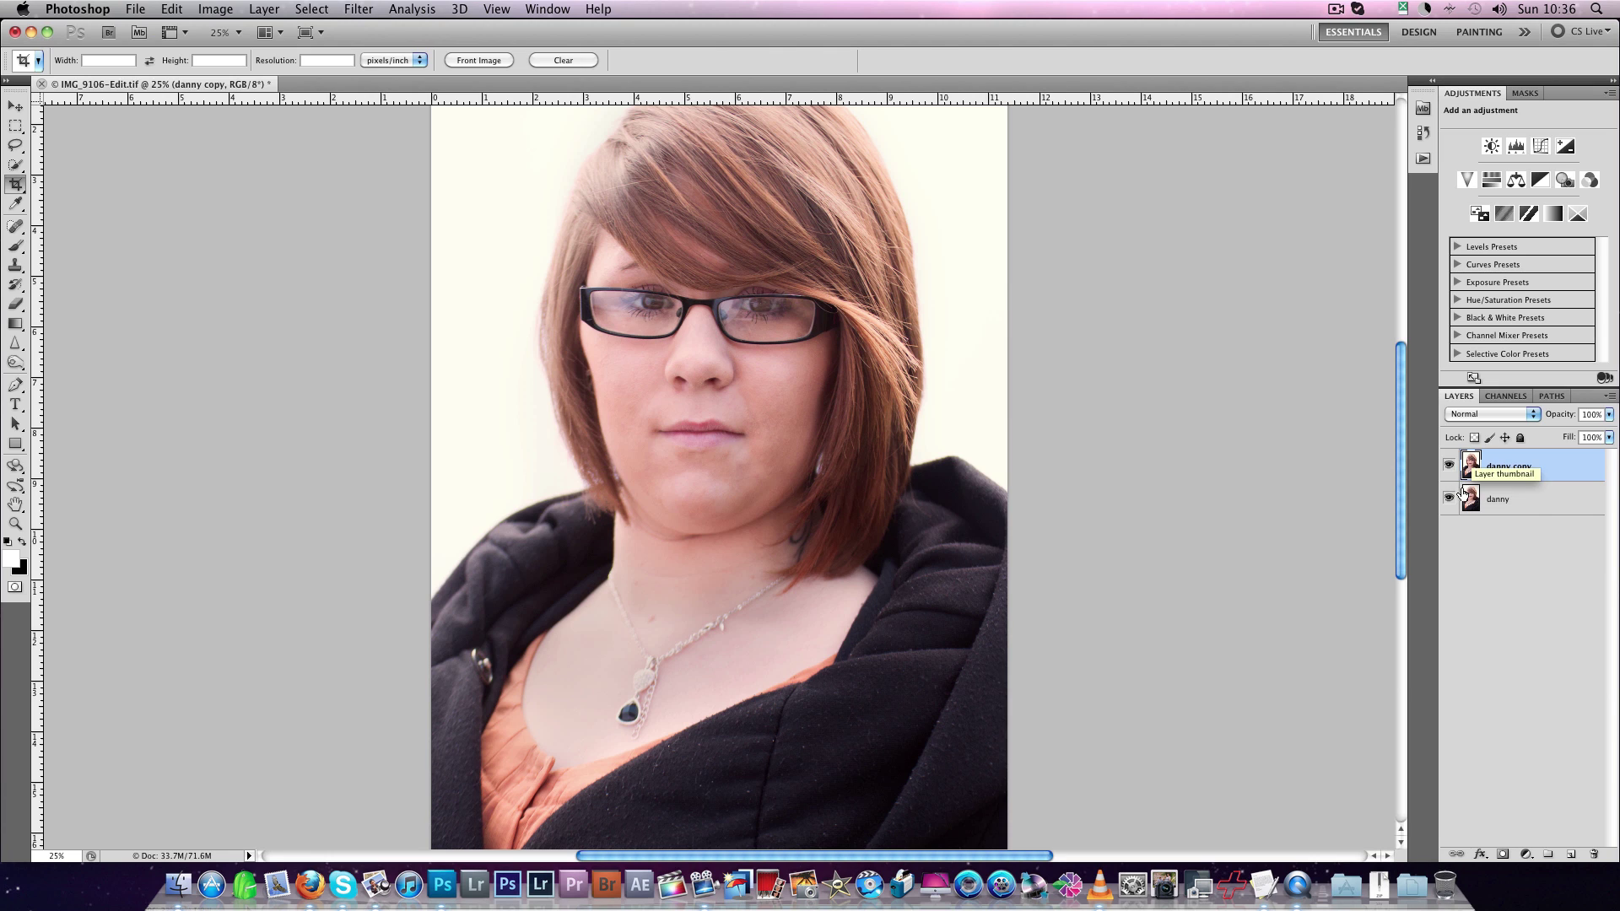
{"action": "left_click", "coordinate": [1450, 470]}
{"action": "left_click", "coordinate": [1449, 470]}
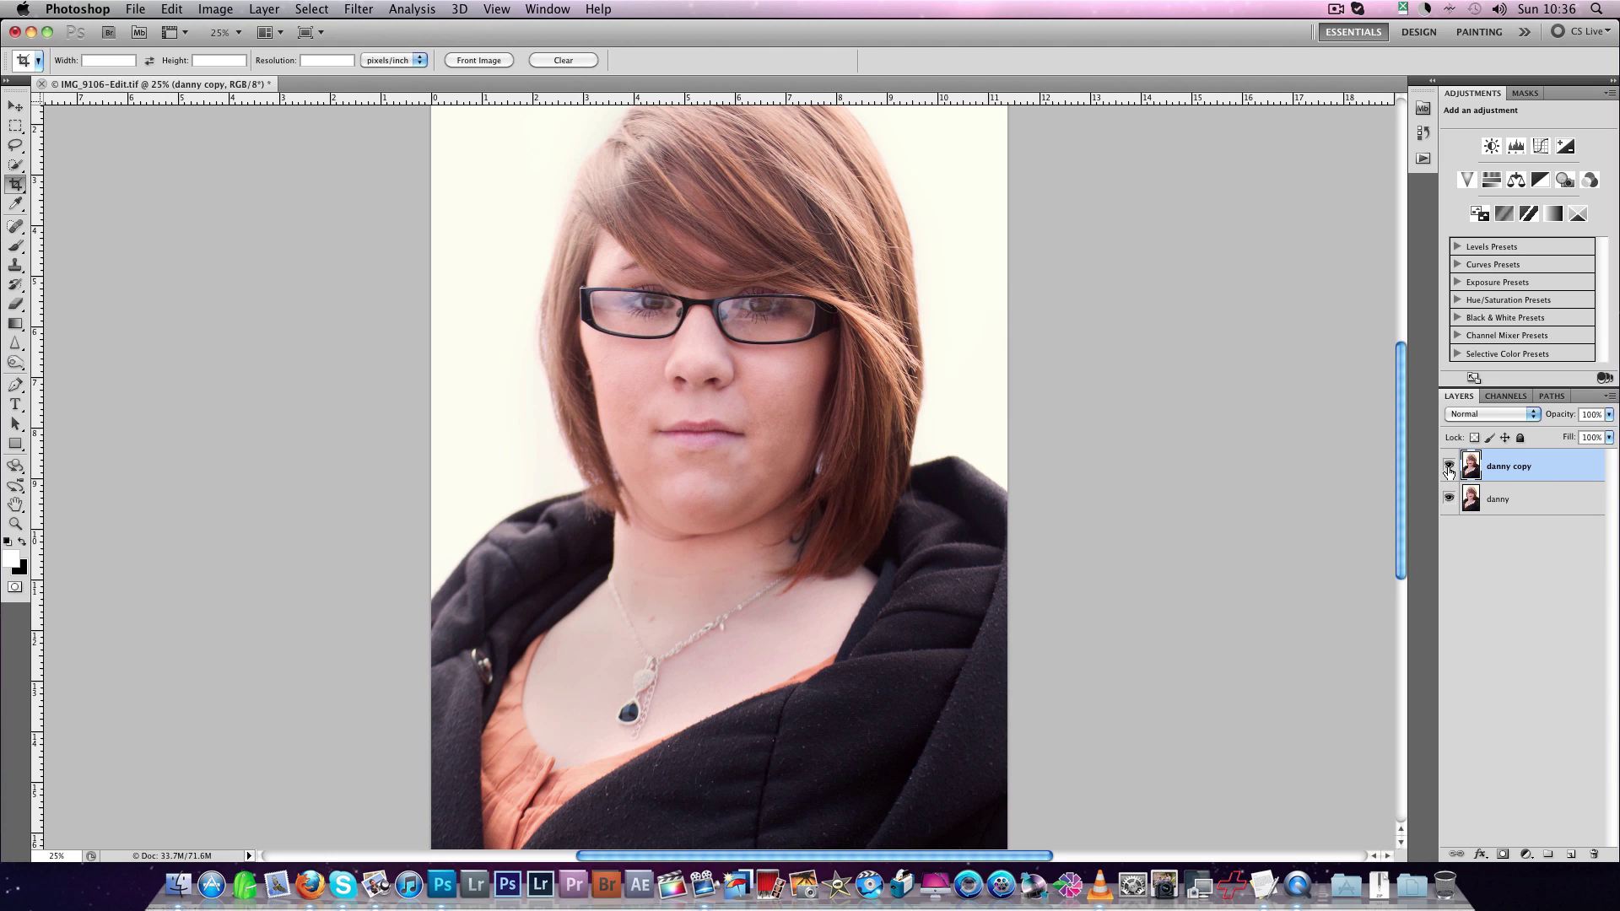
Try the danny copy layer at 65% opacity and compare again.
{"action": "mouse_move", "coordinate": [1559, 417]}
{"action": "left_mouse_down"}
{"action": "mouse_move", "coordinate": [1530, 427]}
{"action": "mouse_move", "coordinate": [1565, 484]}
{"action": "left_mouse_up"}
{"action": "left_click", "coordinate": [1447, 471]}
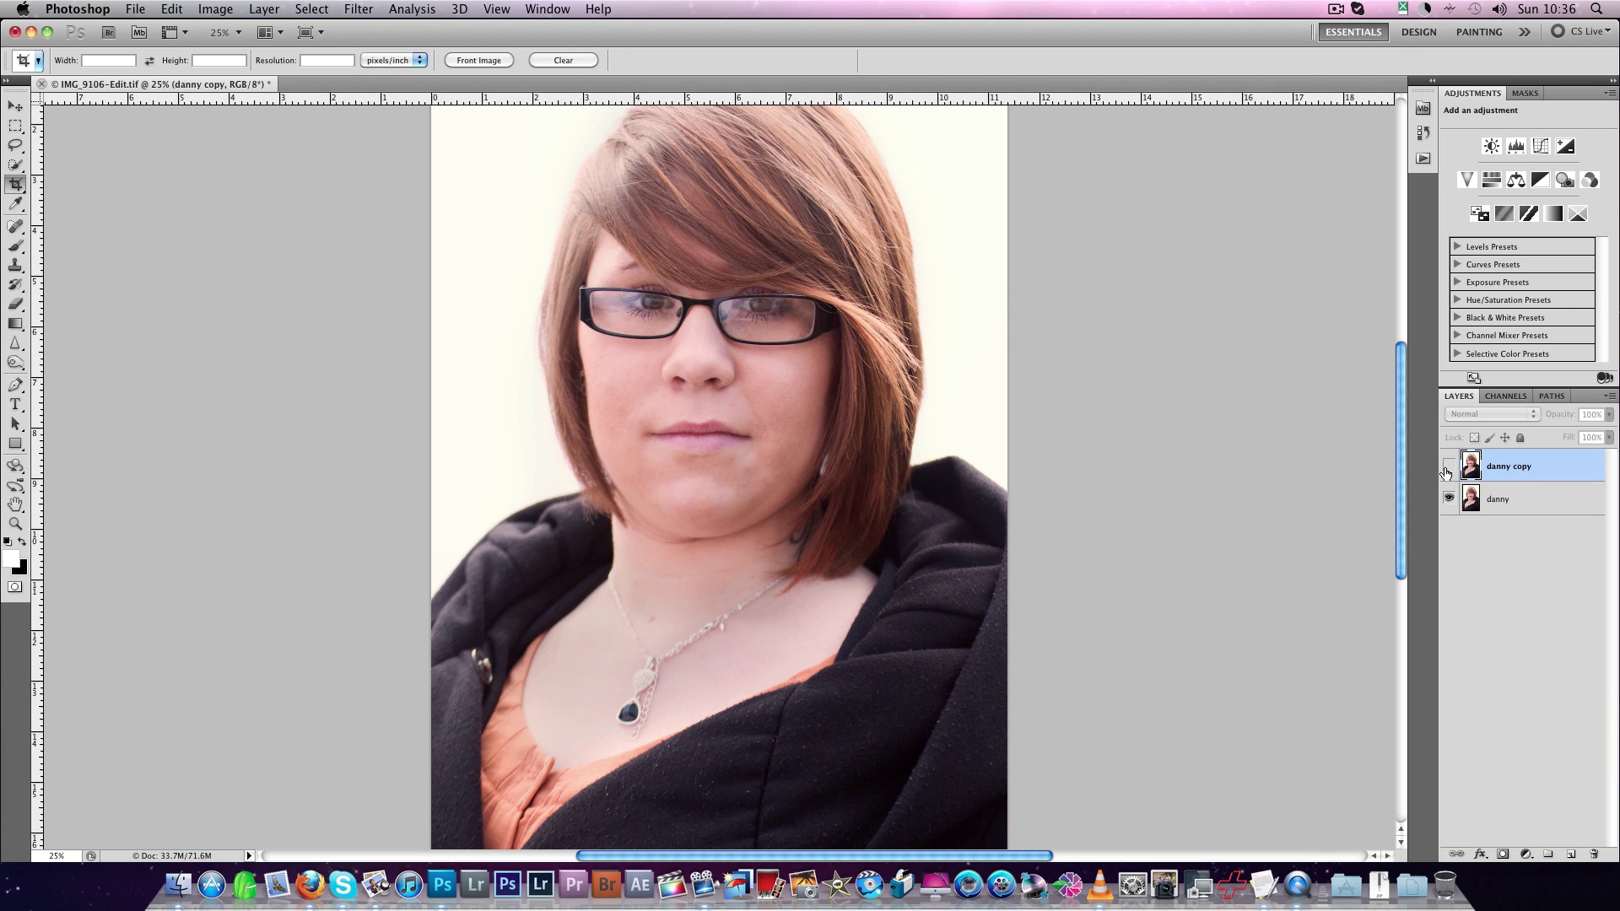
{"action": "left_click", "coordinate": [1448, 469]}
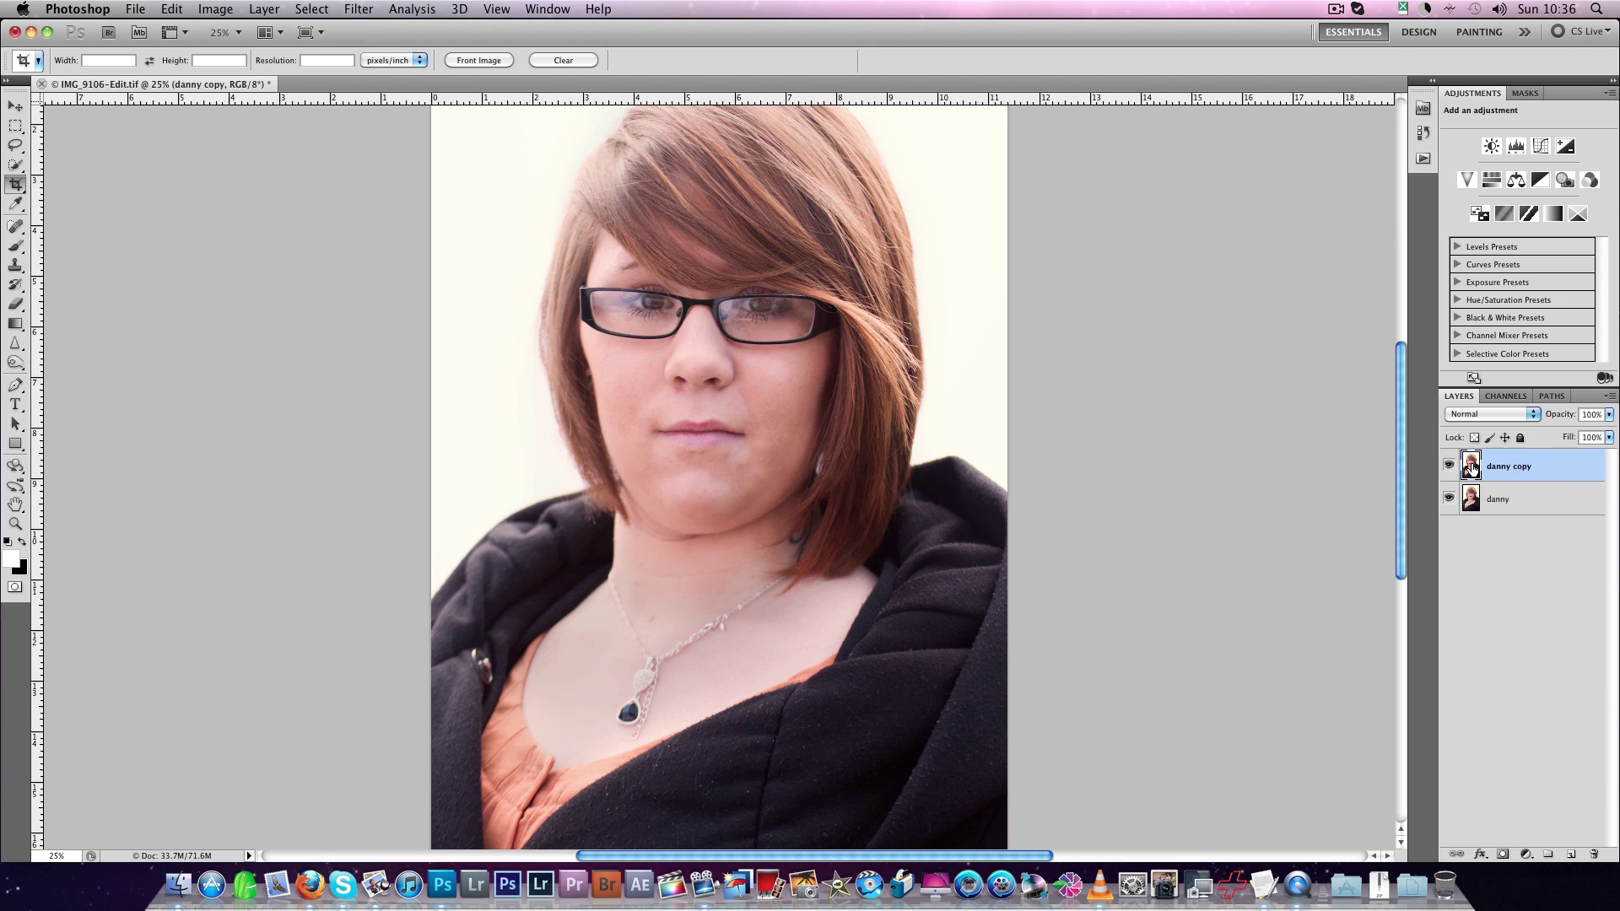
Delete danny copy and copy a lasso selection of the right cheek and hair to Layer 1.
{"action": "key", "text": "Delete"}
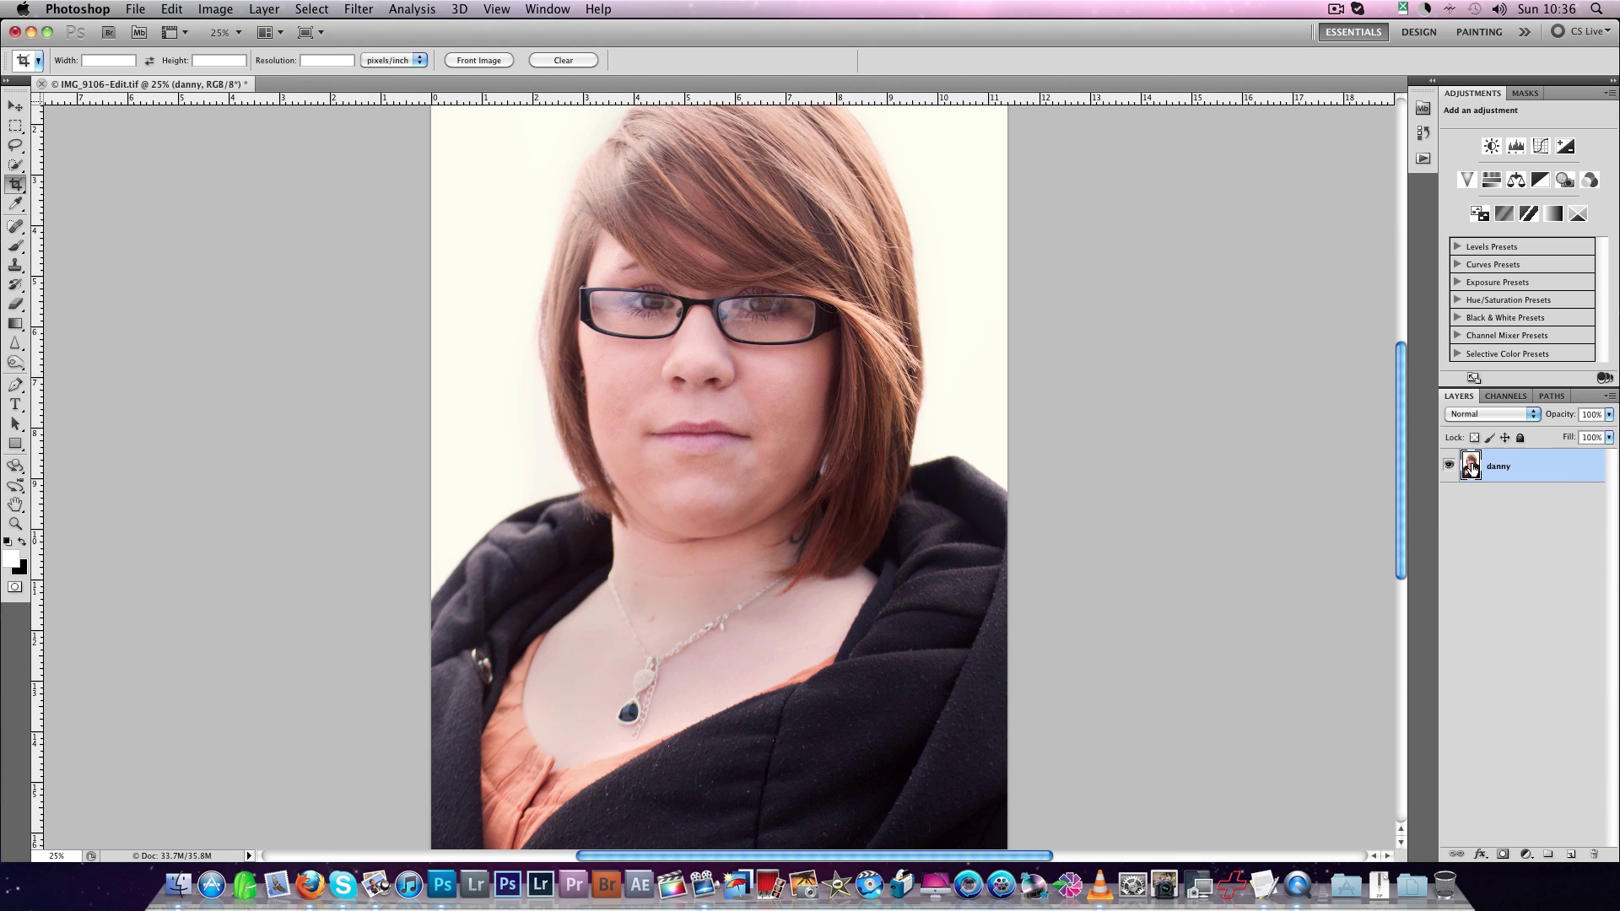
{"action": "left_click", "coordinate": [16, 147]}
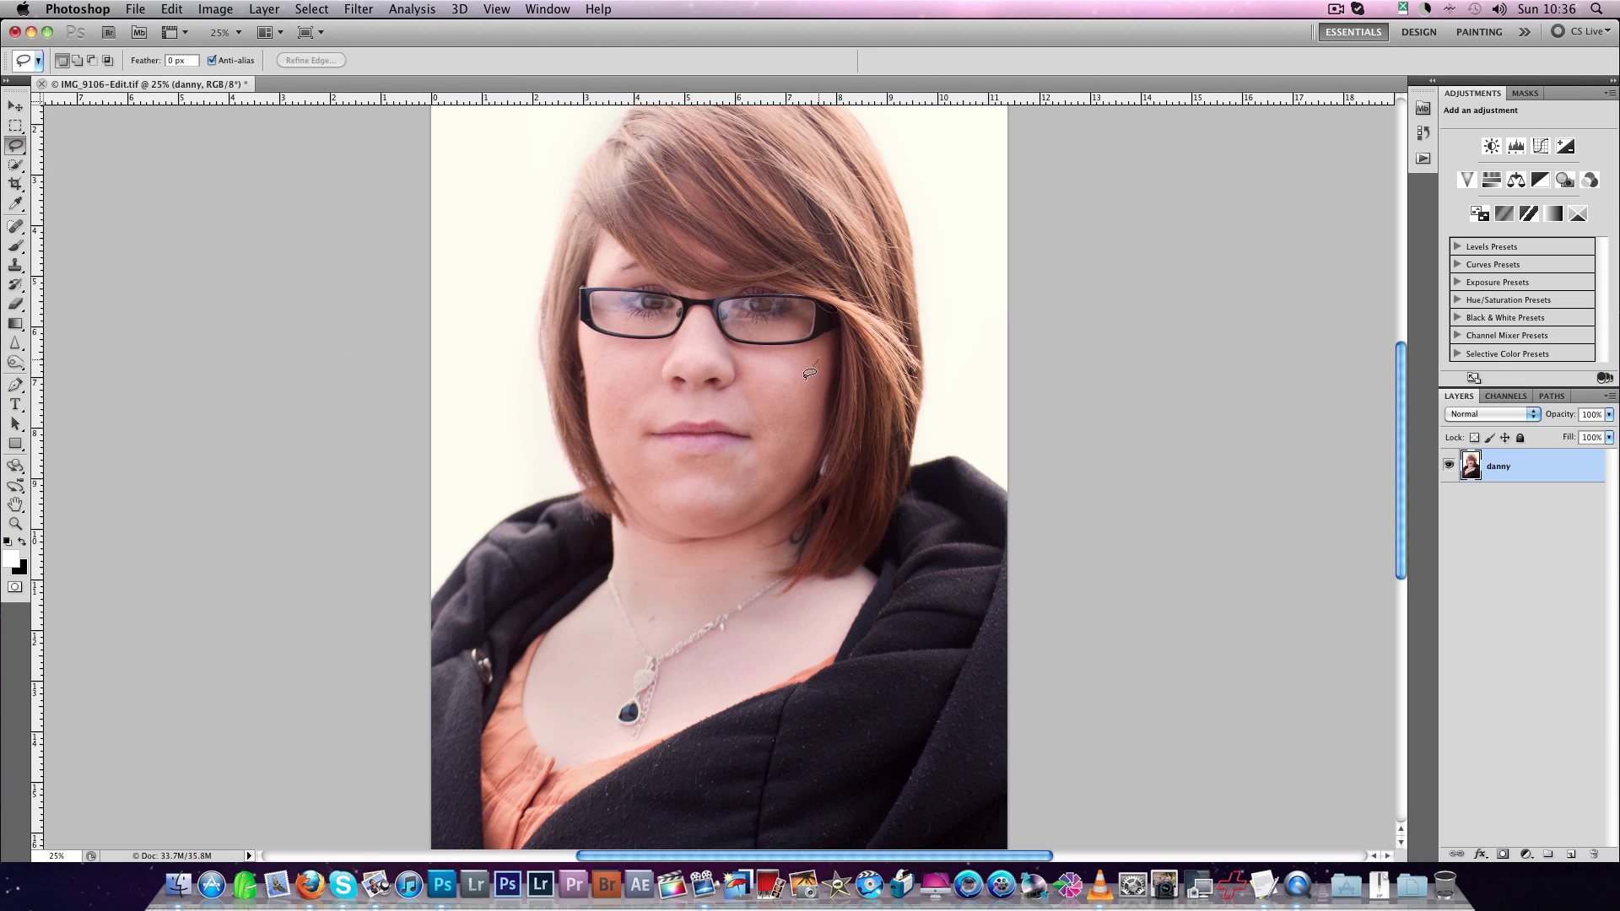
{"action": "mouse_move", "coordinate": [806, 378]}
{"action": "left_mouse_down"}
{"action": "mouse_move", "coordinate": [761, 505]}
{"action": "mouse_move", "coordinate": [776, 536]}
{"action": "mouse_move", "coordinate": [870, 529]}
{"action": "mouse_move", "coordinate": [902, 446]}
{"action": "mouse_move", "coordinate": [898, 387]}
{"action": "mouse_move", "coordinate": [883, 339]}
{"action": "mouse_move", "coordinate": [823, 358]}
{"action": "left_mouse_up"}
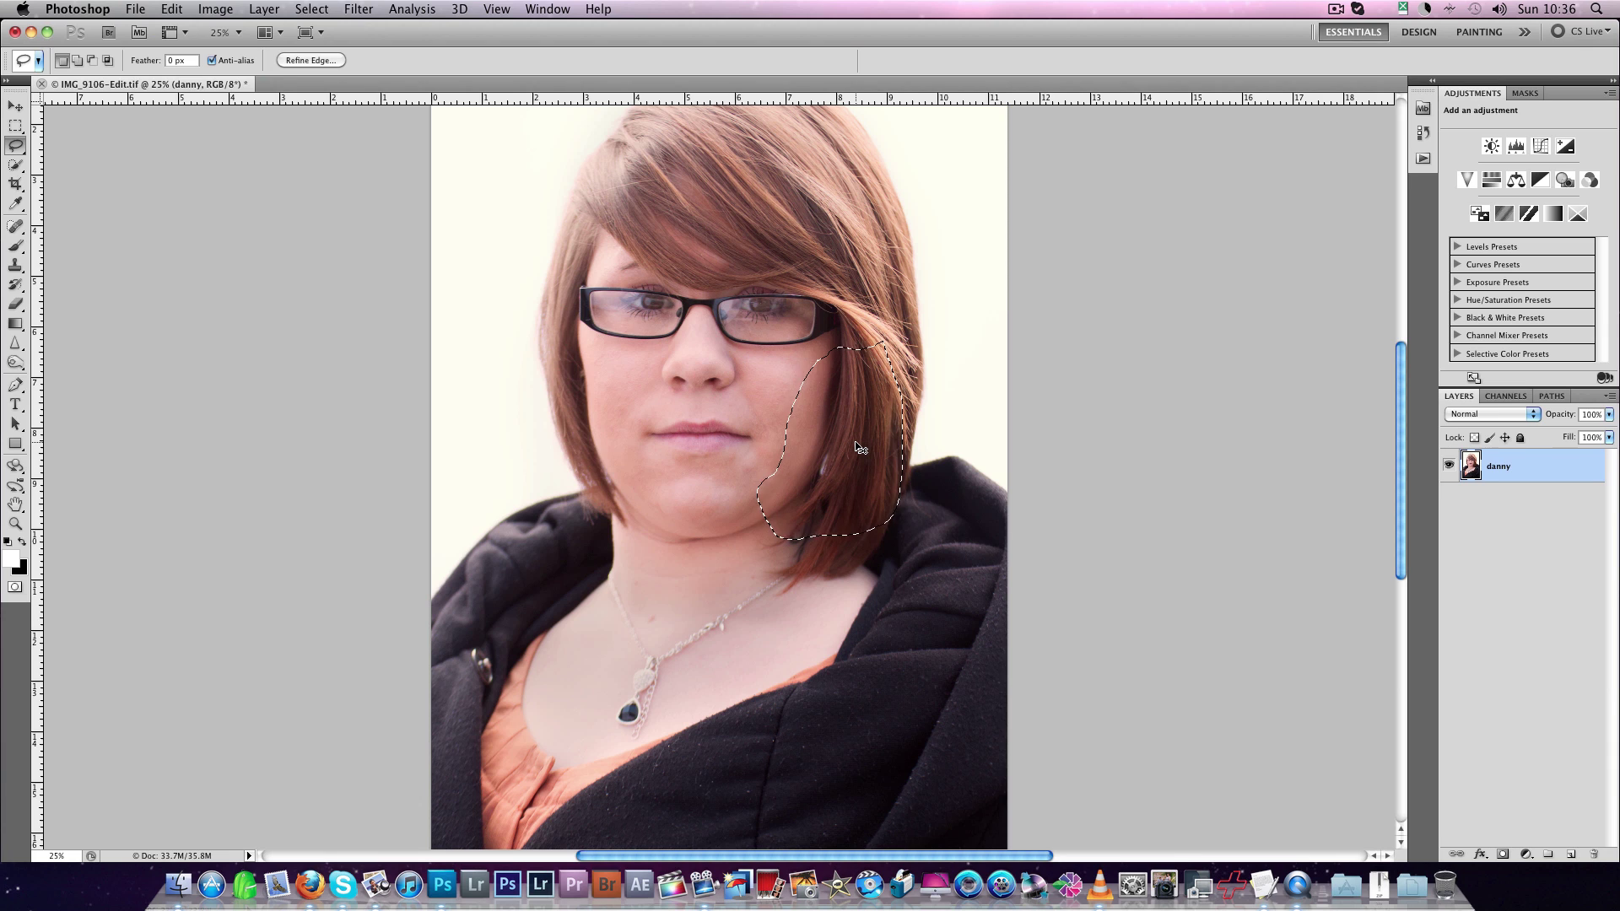
{"action": "key", "text": "super+j"}
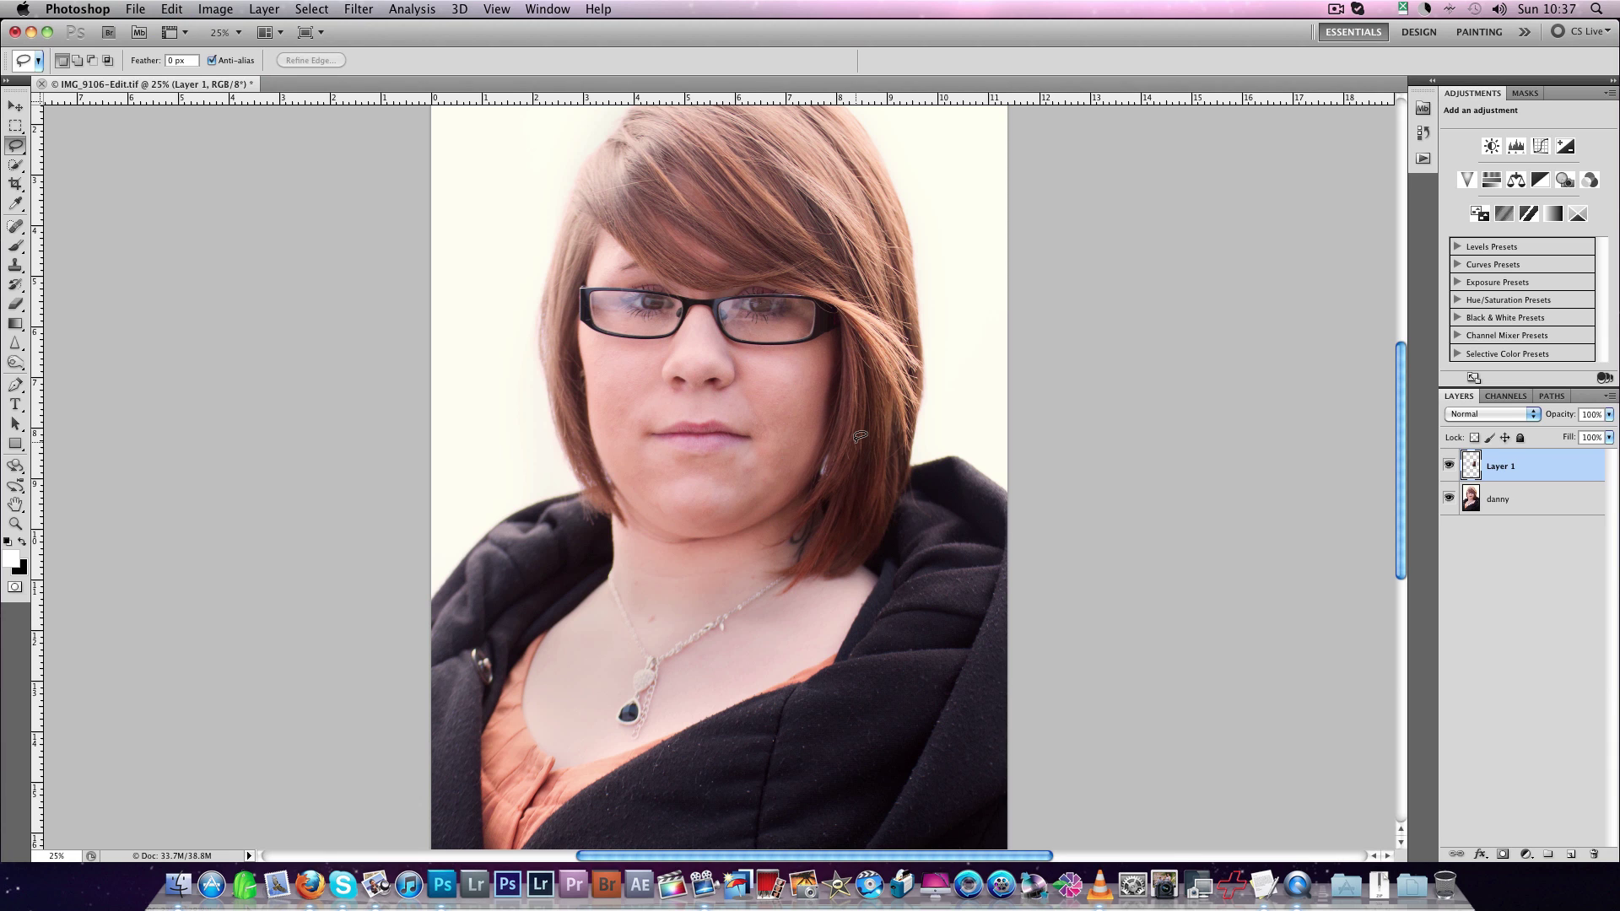
{"action": "left_click", "coordinate": [1448, 500]}
{"action": "left_click", "coordinate": [1448, 500]}
Warp Layer 1's patch, pulling the right cheek, jaw and hair edge leftward.
{"action": "key", "text": "super+t"}
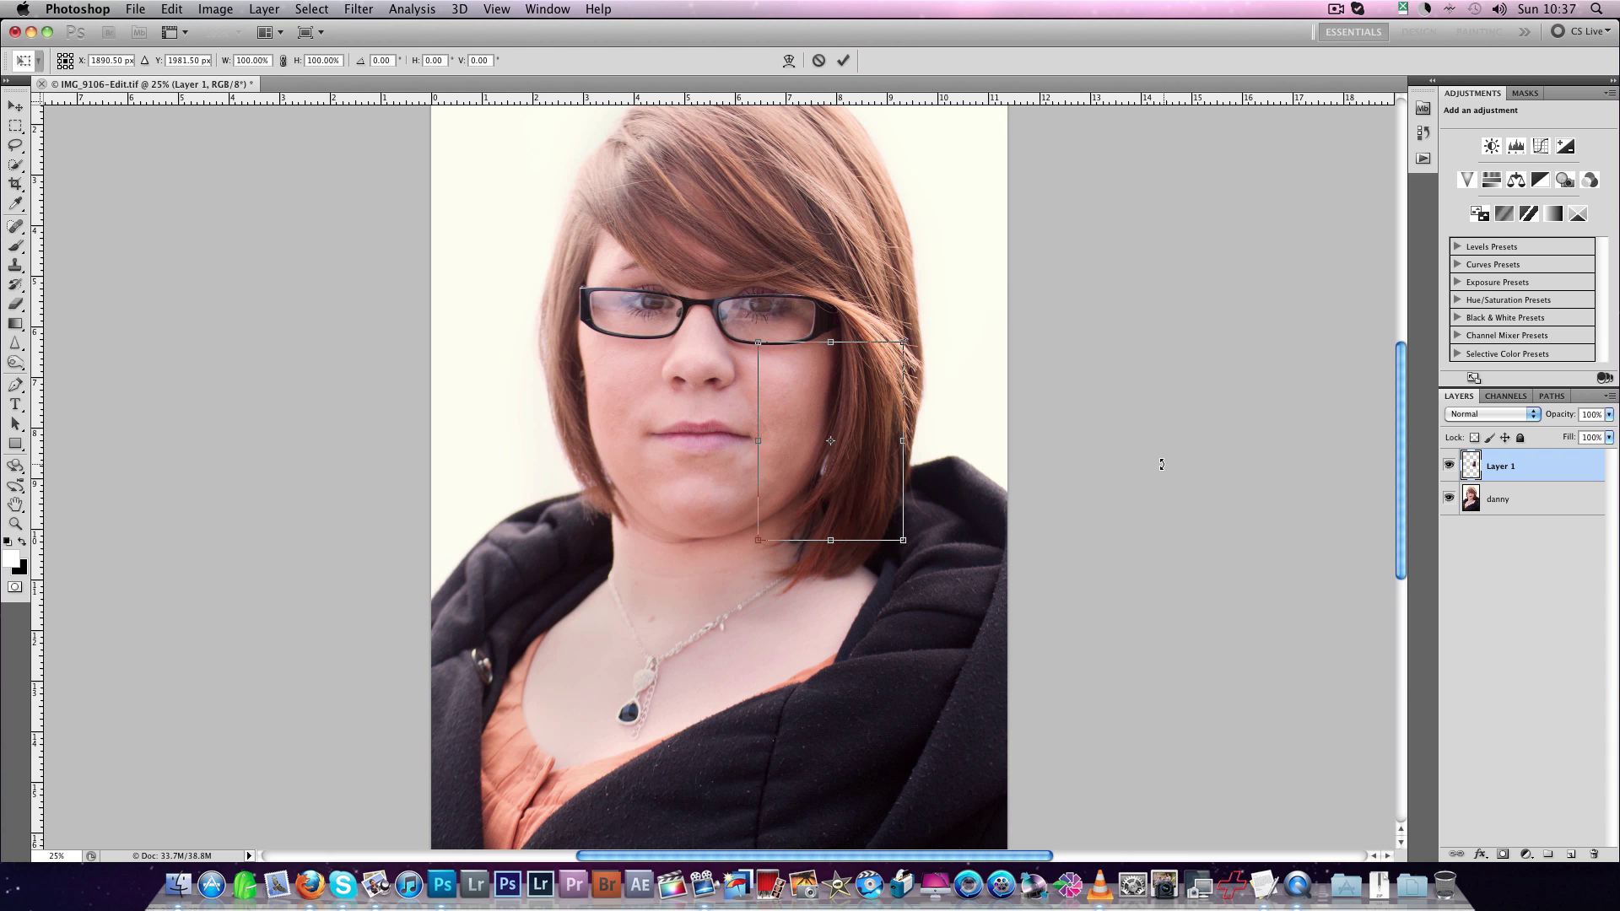
{"action": "key", "text": "super+equal"}
{"action": "key", "text": "super+equal"}
{"action": "key", "text": "super+equal"}
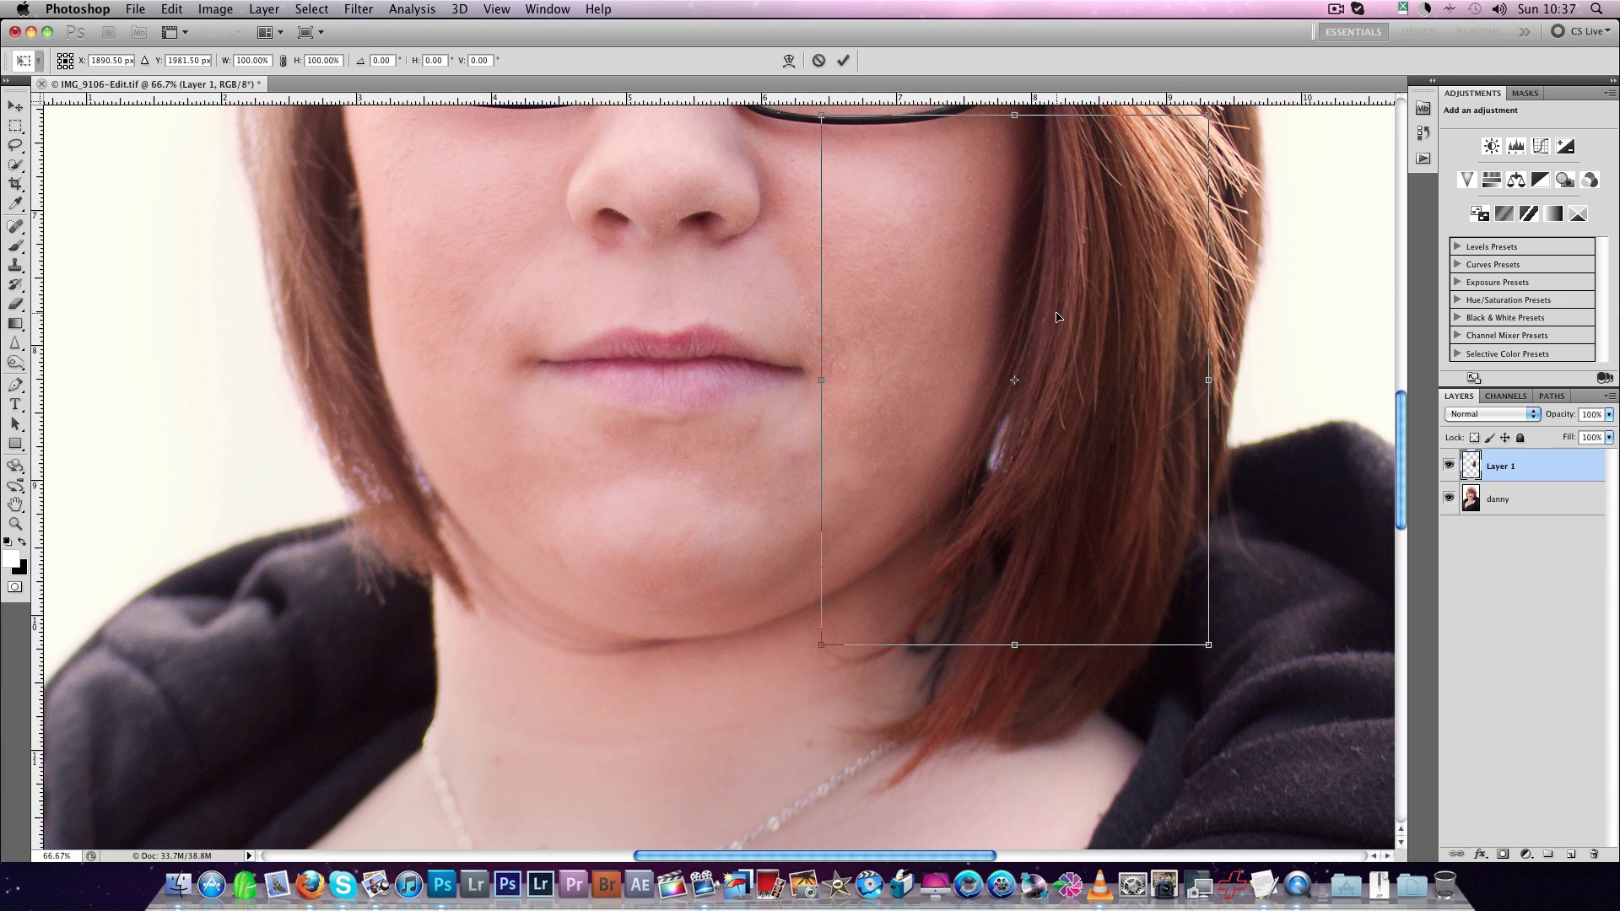
{"action": "right_click", "coordinate": [970, 297]}
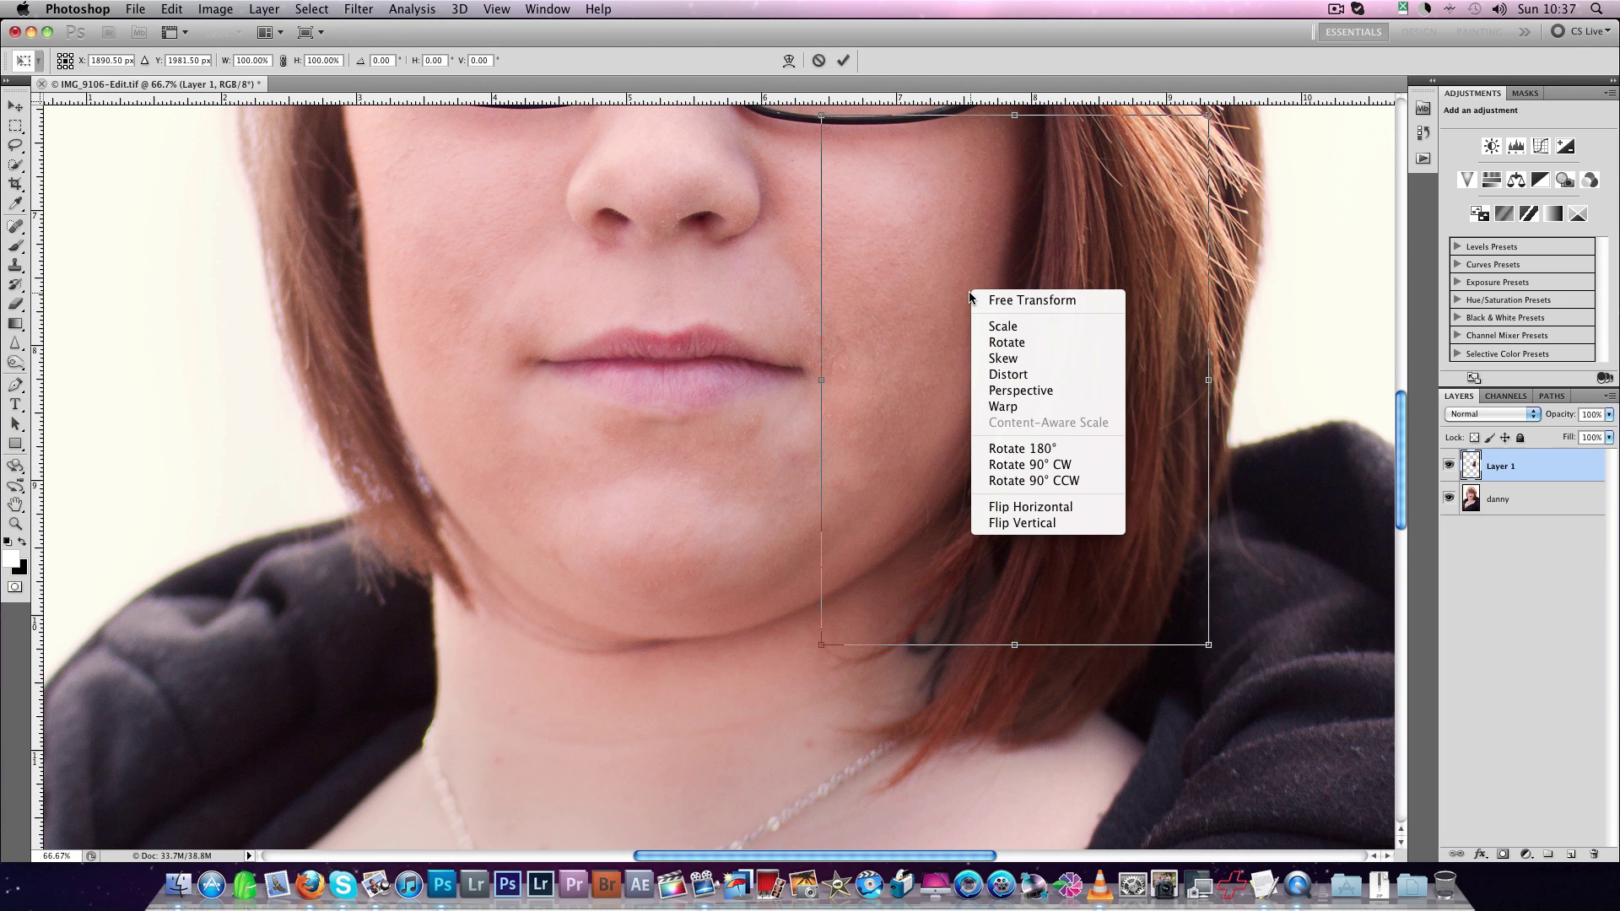
{"action": "left_click", "coordinate": [1013, 407]}
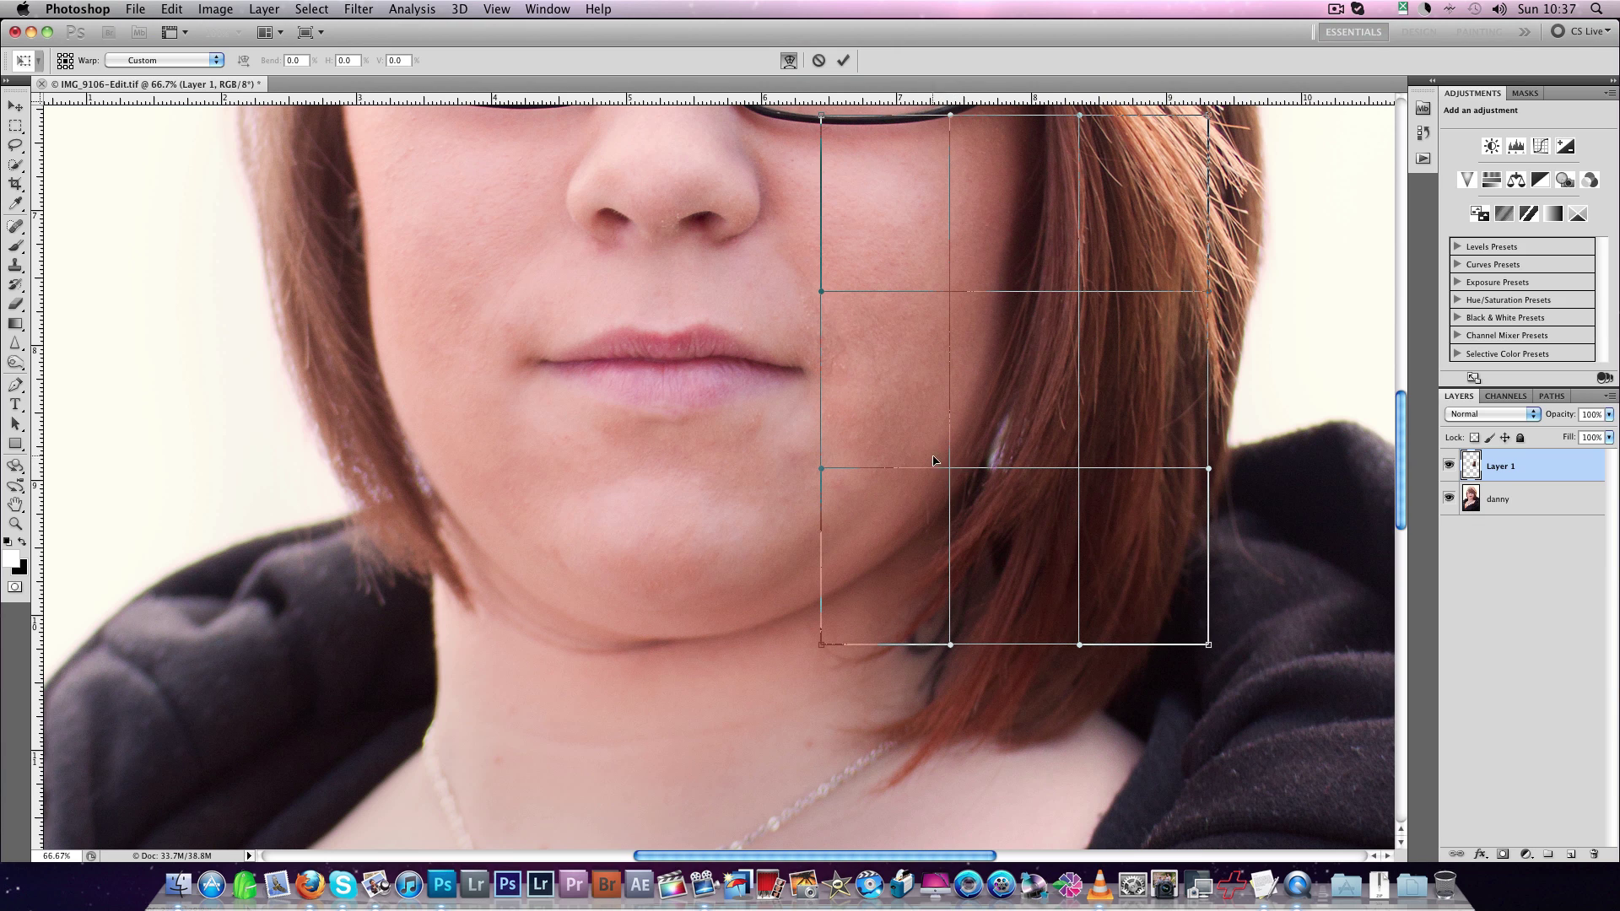
{"action": "left_click_drag", "start_coordinate": [949, 469], "coordinate": [935, 465]}
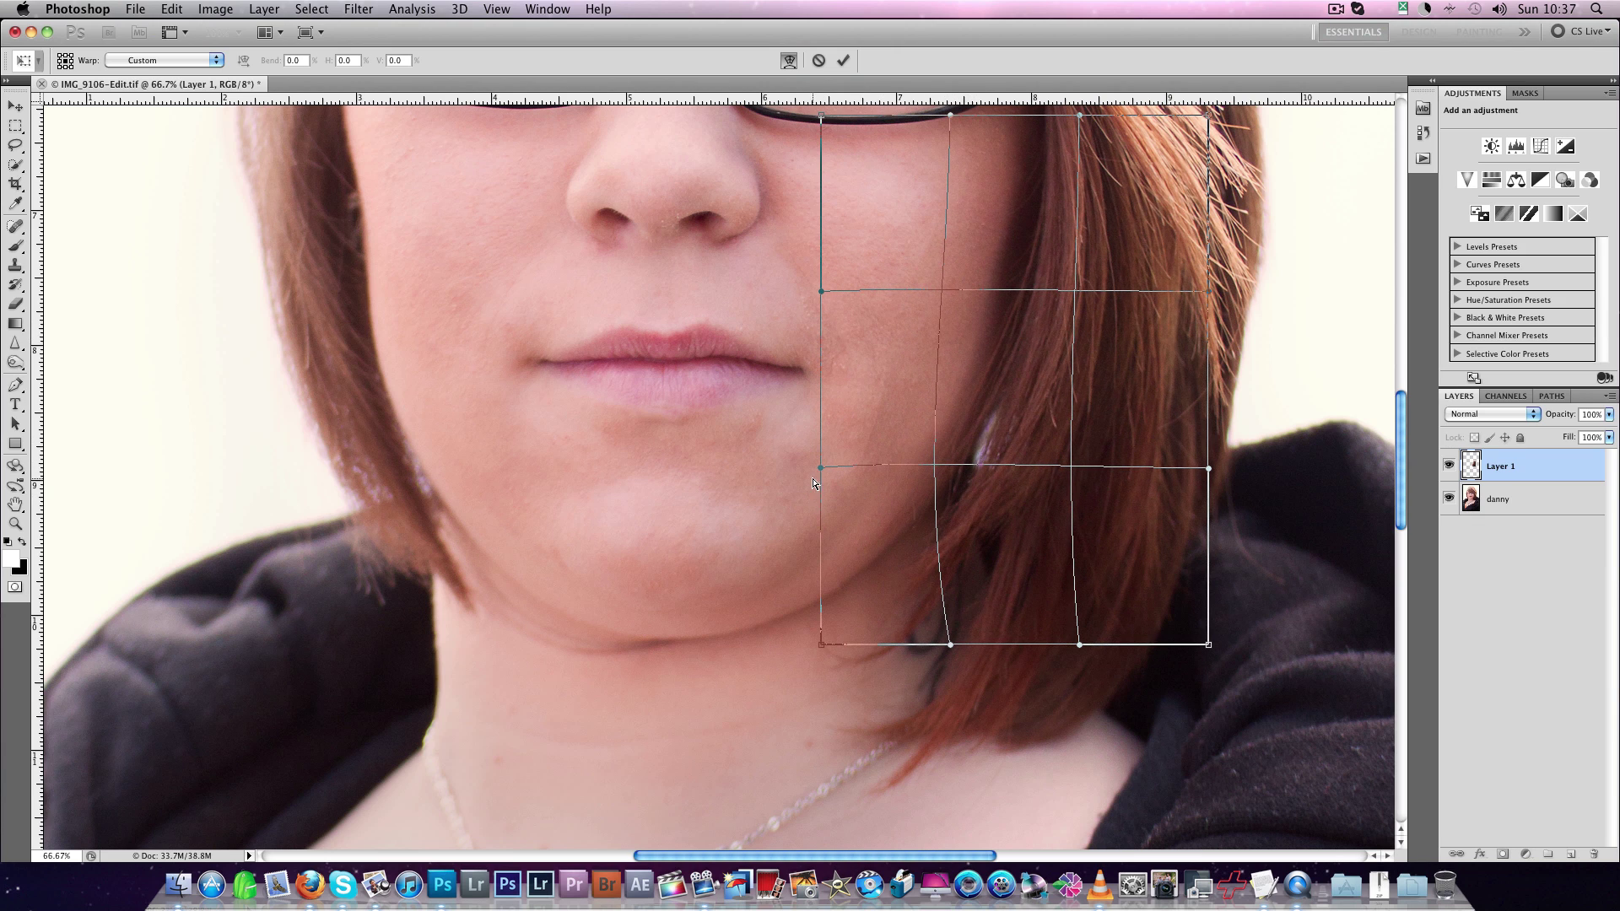
{"action": "left_click_drag", "start_coordinate": [818, 469], "coordinate": [820, 475]}
{"action": "left_click_drag", "start_coordinate": [1008, 232], "coordinate": [999, 236]}
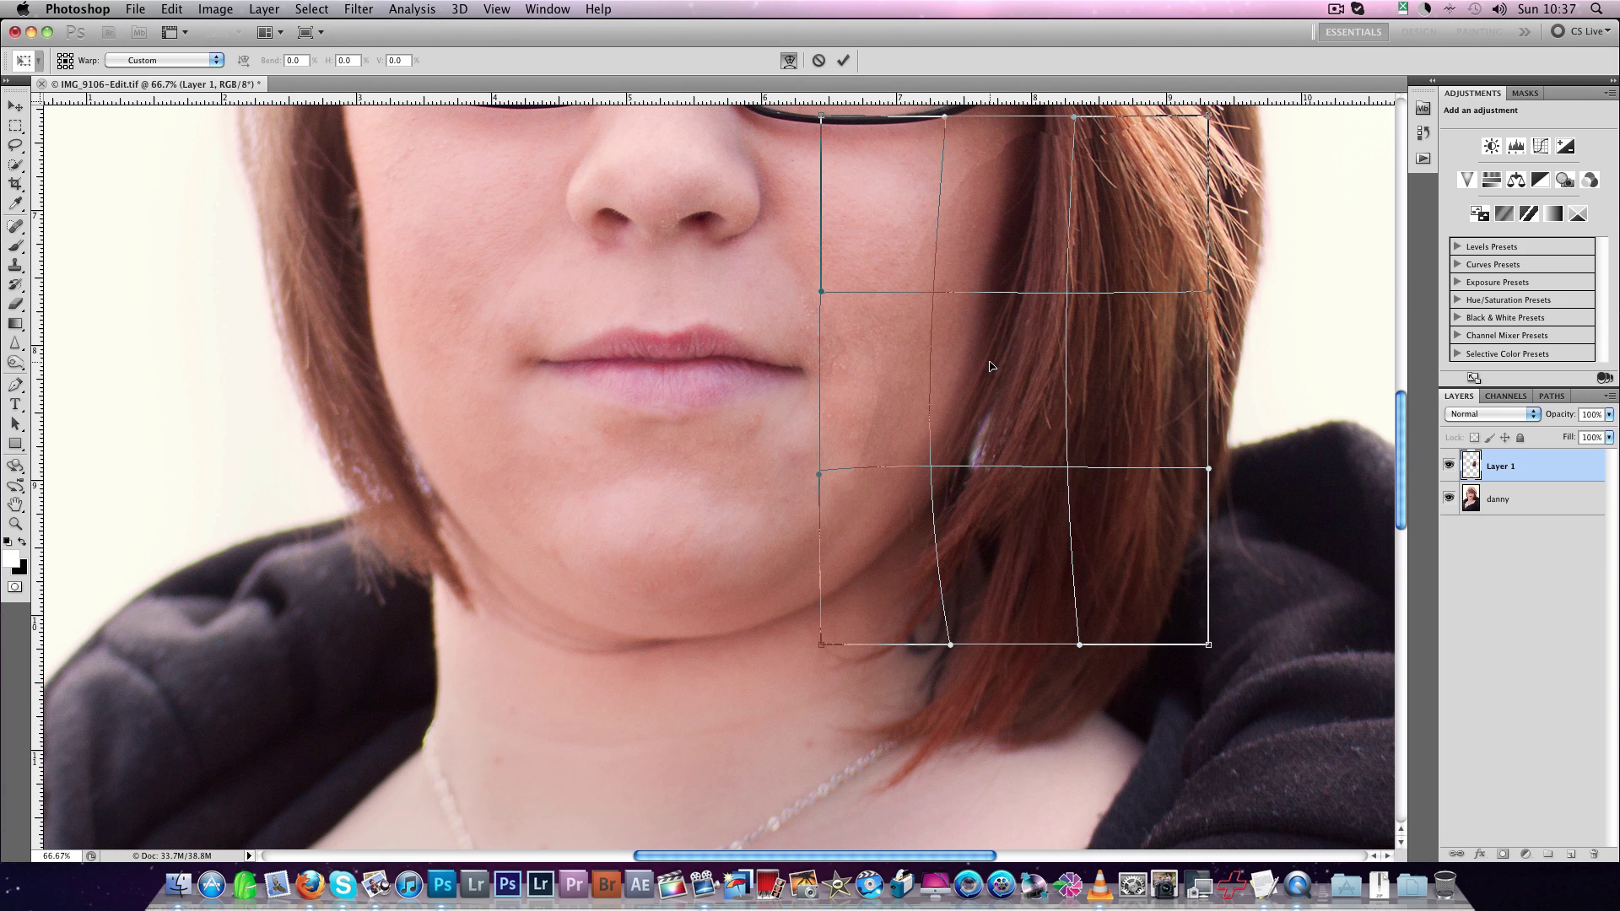
{"action": "key", "text": "Return"}
{"action": "key", "text": "l"}
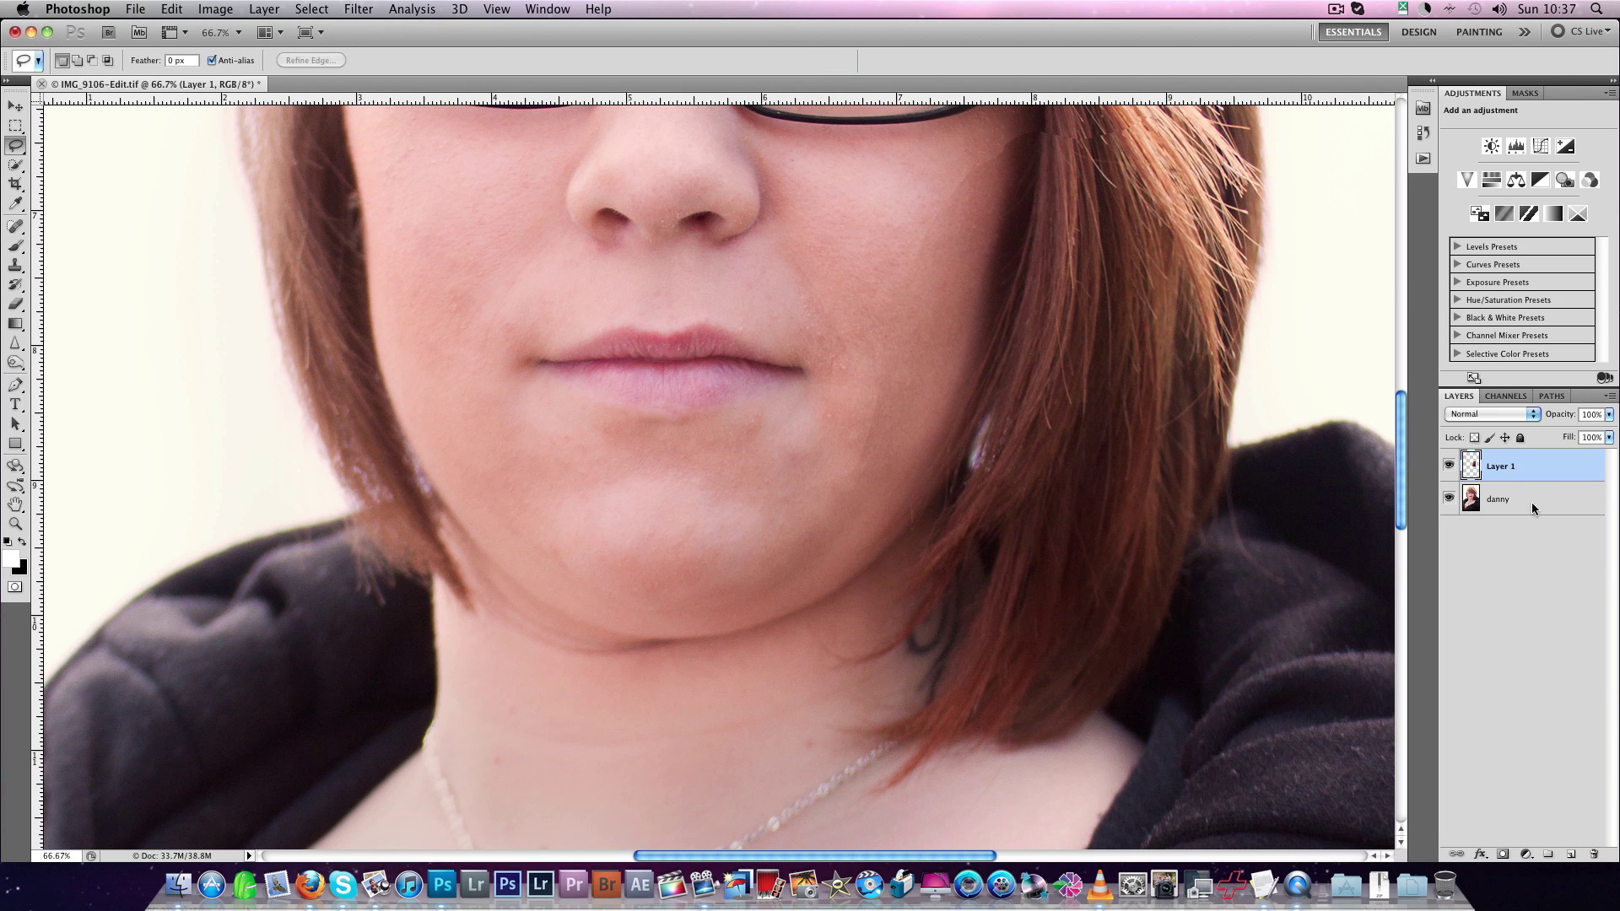
{"action": "left_click", "coordinate": [1449, 466]}
{"action": "left_click", "coordinate": [1449, 465]}
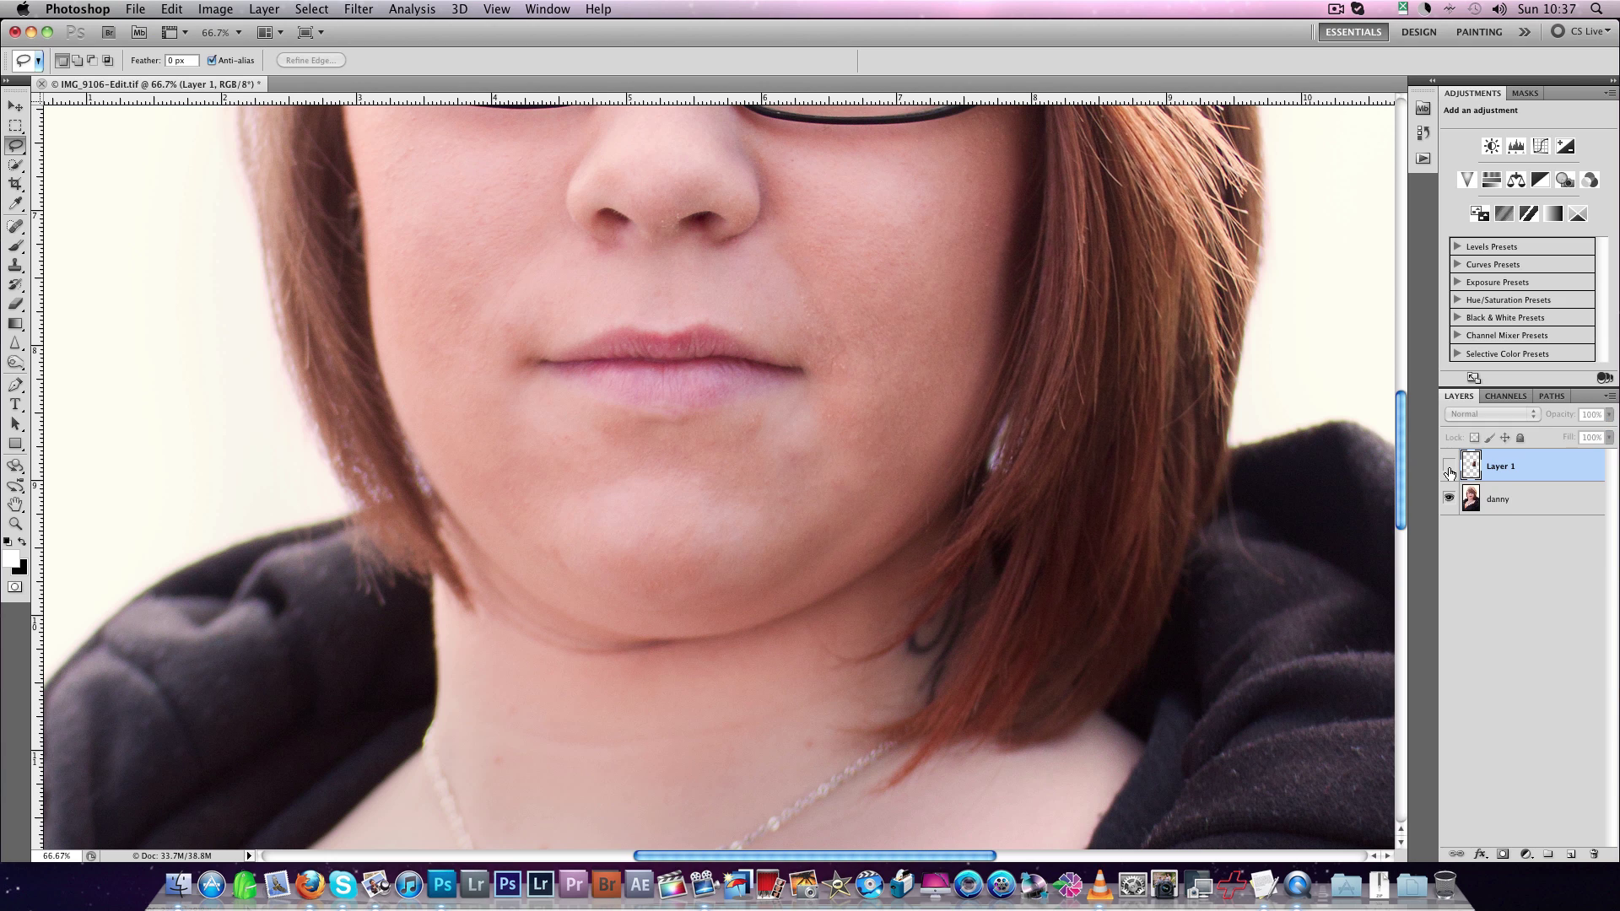
{"action": "left_click", "coordinate": [1449, 466]}
{"action": "left_click", "coordinate": [1449, 466]}
{"action": "left_click", "coordinate": [1449, 465]}
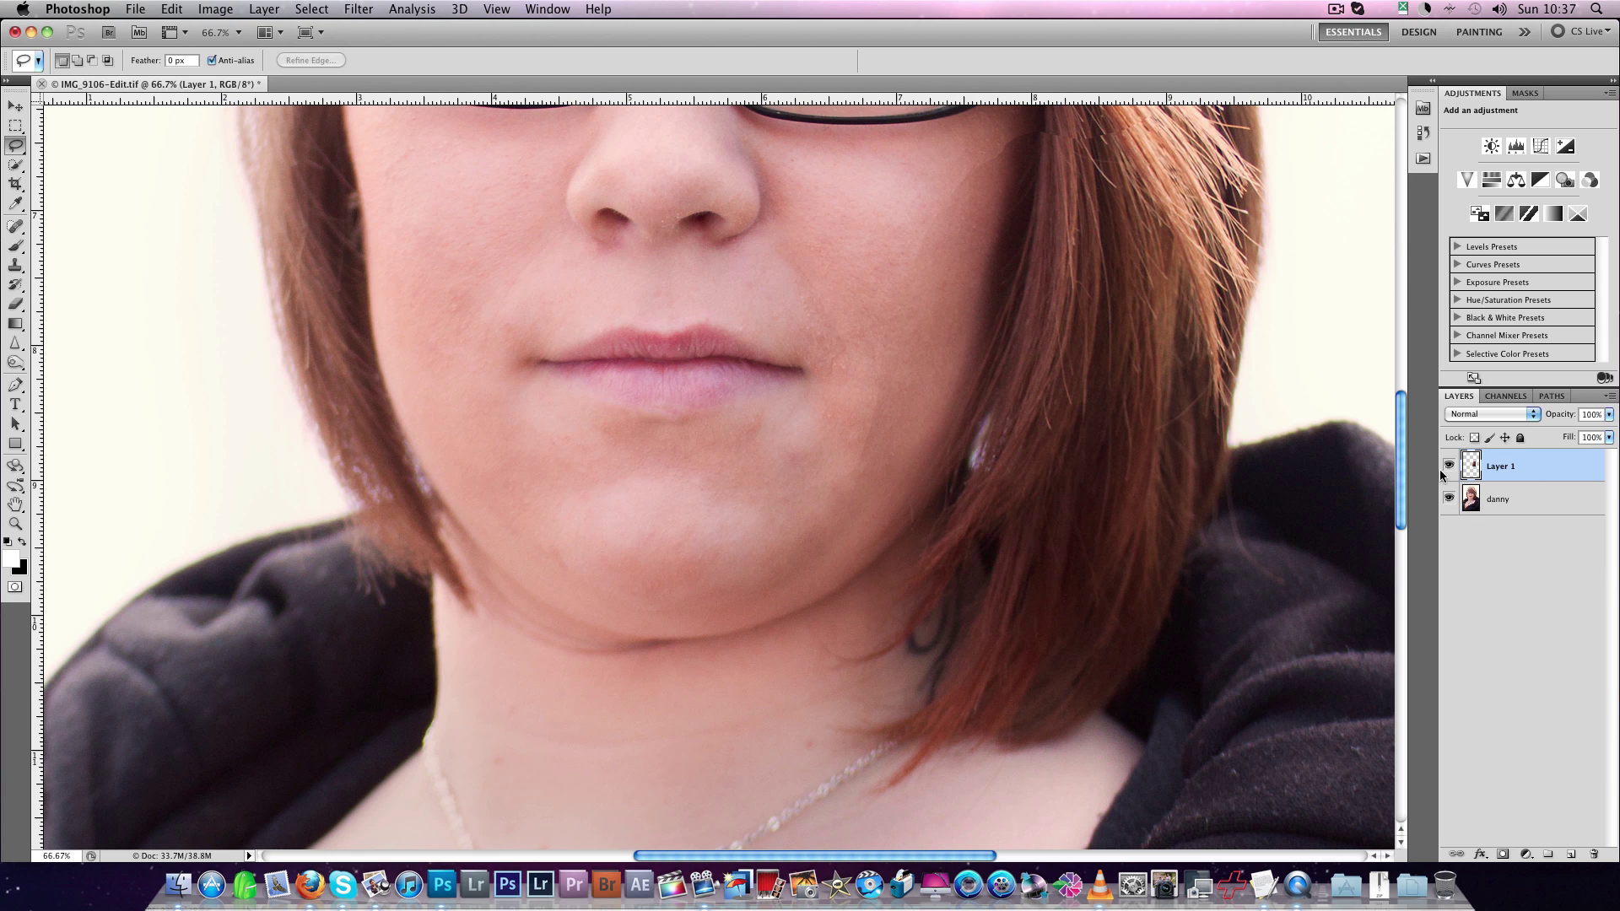
{"action": "left_click", "coordinate": [1444, 472]}
{"action": "left_click", "coordinate": [1445, 474]}
{"action": "left_click", "coordinate": [1446, 475]}
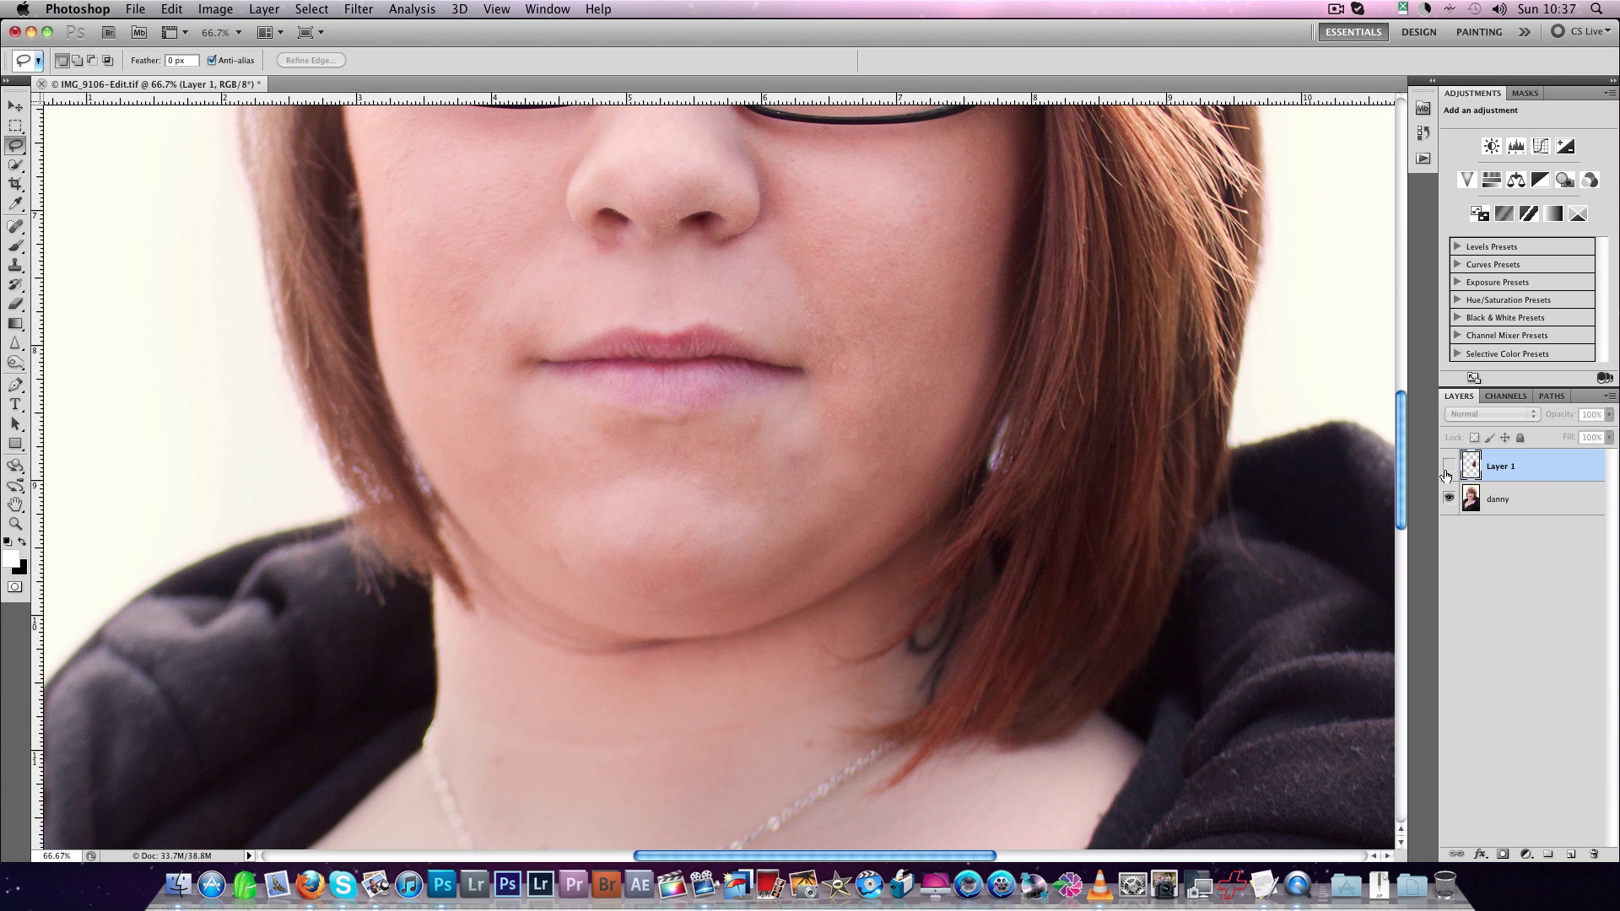
{"action": "left_click", "coordinate": [1446, 477]}
{"action": "left_click", "coordinate": [1446, 477]}
{"action": "left_click", "coordinate": [1447, 477]}
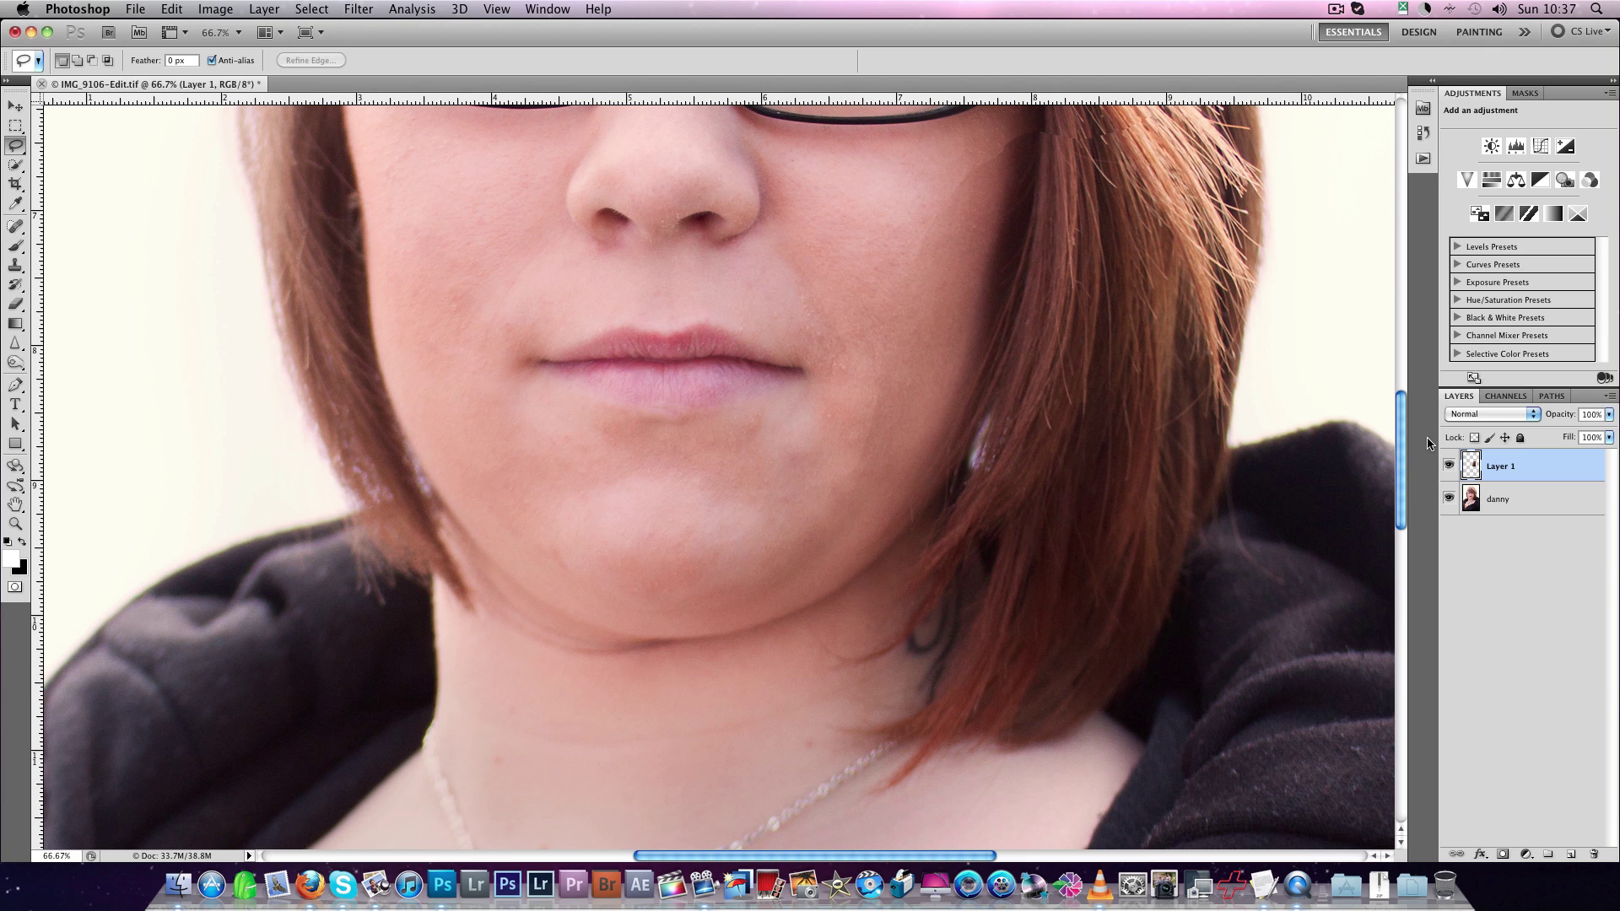
{"action": "left_click", "coordinate": [1449, 466]}
{"action": "left_click", "coordinate": [1449, 466]}
{"action": "left_click", "coordinate": [1449, 466]}
{"action": "left_click", "coordinate": [1449, 466]}
{"action": "left_click", "coordinate": [1449, 466]}
{"action": "left_click", "coordinate": [1450, 466]}
Rename the warped Layer 1 to 'right fix'.
{"action": "double_click", "coordinate": [1493, 477]}
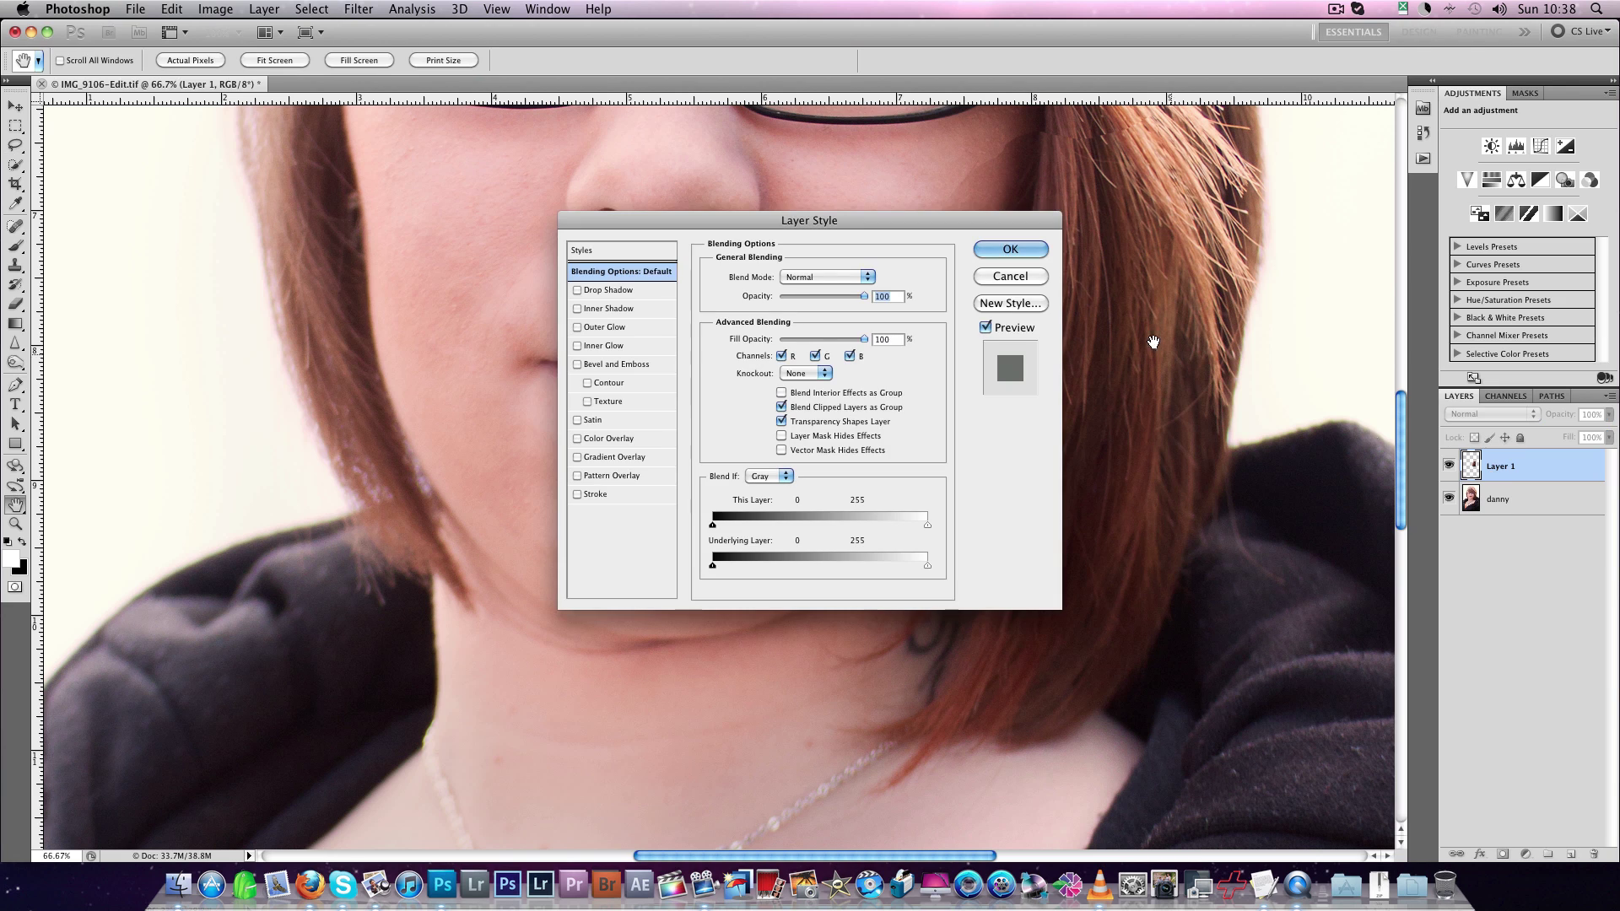
{"action": "key", "text": "Escape"}
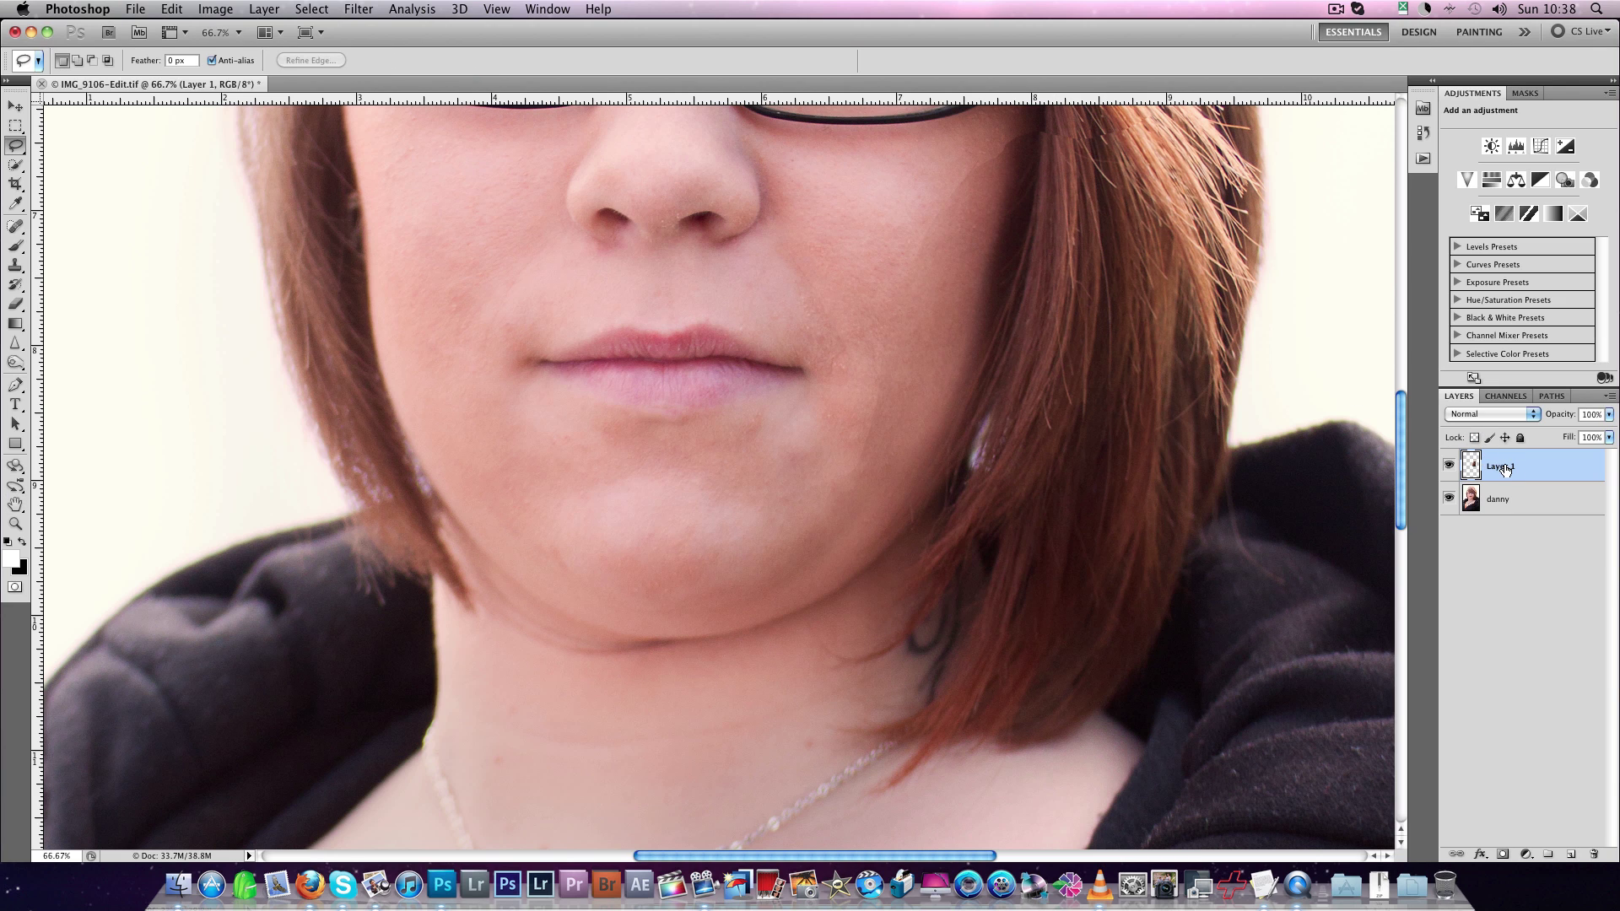
{"action": "double_click", "coordinate": [1494, 466]}
{"action": "type", "text": "l"}
{"action": "key", "text": "Return"}
Erase right fix's hard edges along the hair, cheek and chin at low flow.
{"action": "left_click", "coordinate": [15, 304]}
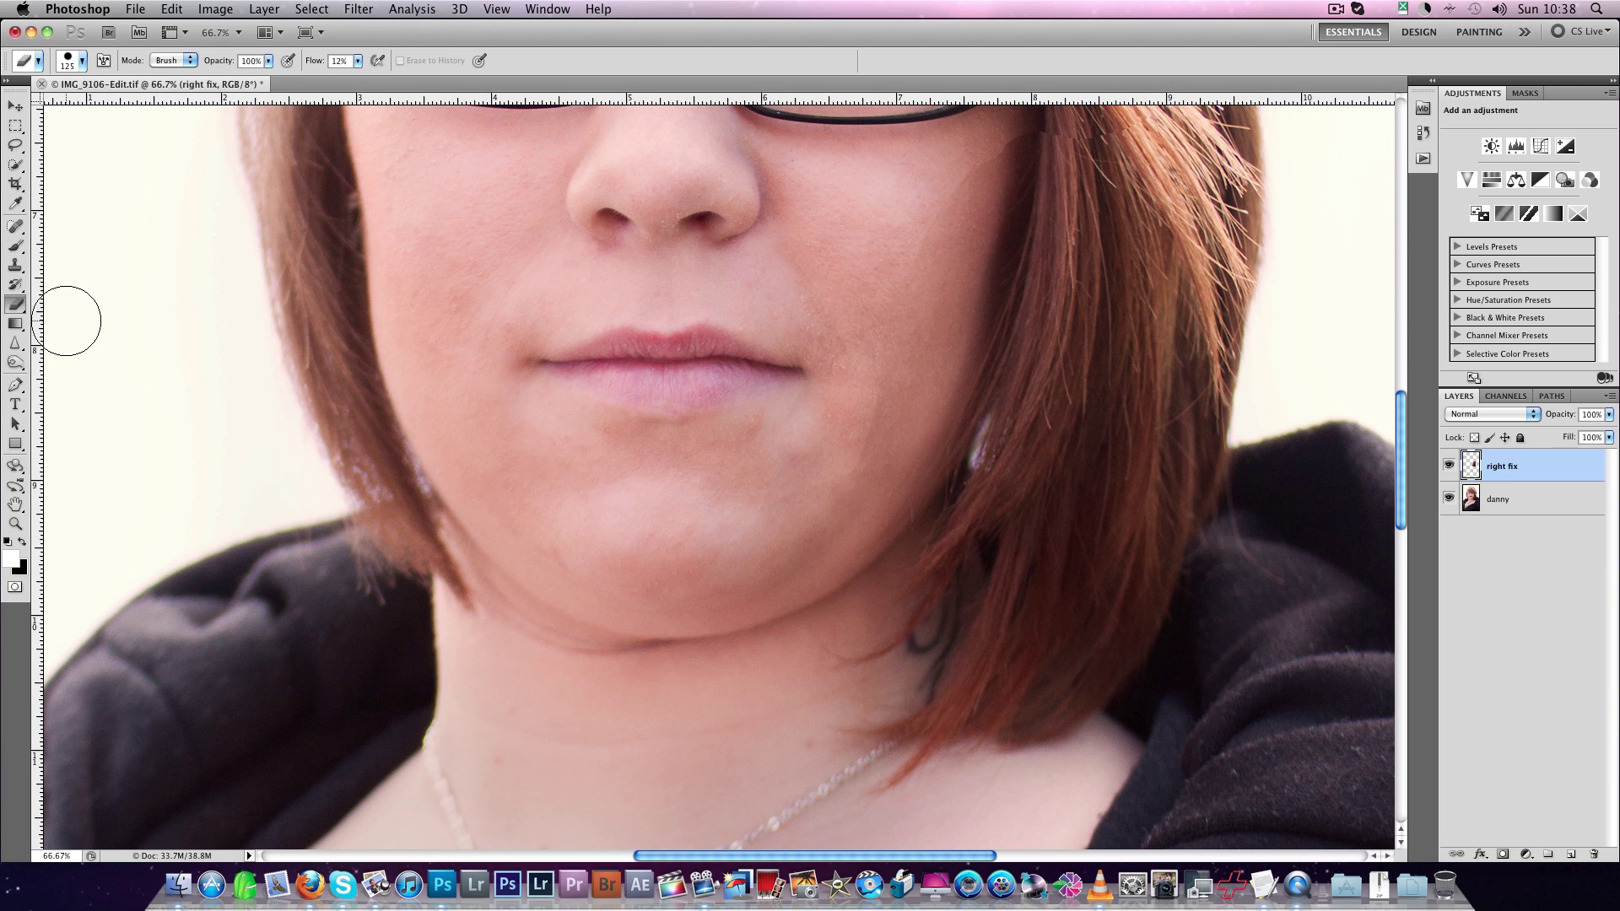
{"action": "left_click_drag", "start_coordinate": [15, 304], "coordinate": [63, 305]}
{"action": "mouse_move", "coordinate": [1010, 175]}
{"action": "left_mouse_down"}
{"action": "mouse_move", "coordinate": [1085, 162]}
{"action": "mouse_move", "coordinate": [1089, 136]}
{"action": "mouse_move", "coordinate": [1093, 178]}
{"action": "mouse_move", "coordinate": [1086, 125]}
{"action": "mouse_move", "coordinate": [1079, 166]}
{"action": "mouse_move", "coordinate": [1107, 130]}
{"action": "mouse_move", "coordinate": [1142, 137]}
{"action": "mouse_move", "coordinate": [1139, 203]}
{"action": "left_mouse_up"}
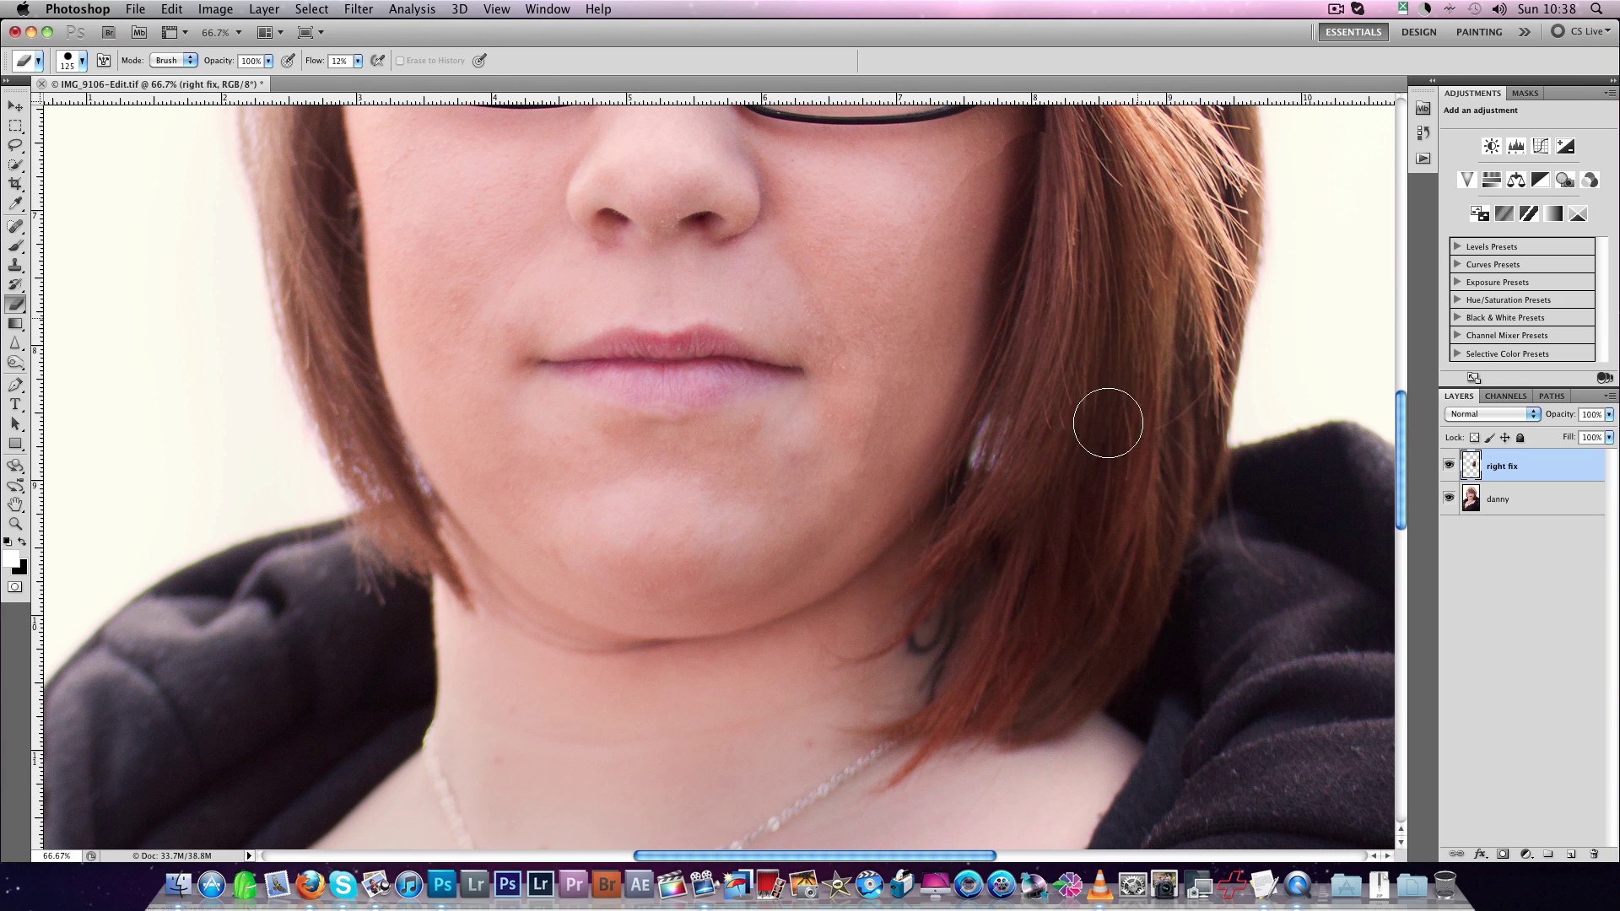
{"action": "mouse_move", "coordinate": [950, 214]}
{"action": "left_mouse_down"}
{"action": "mouse_move", "coordinate": [1000, 135]}
{"action": "mouse_move", "coordinate": [996, 161]}
{"action": "mouse_move", "coordinate": [1042, 136]}
{"action": "mouse_move", "coordinate": [1030, 144]}
{"action": "left_mouse_up"}
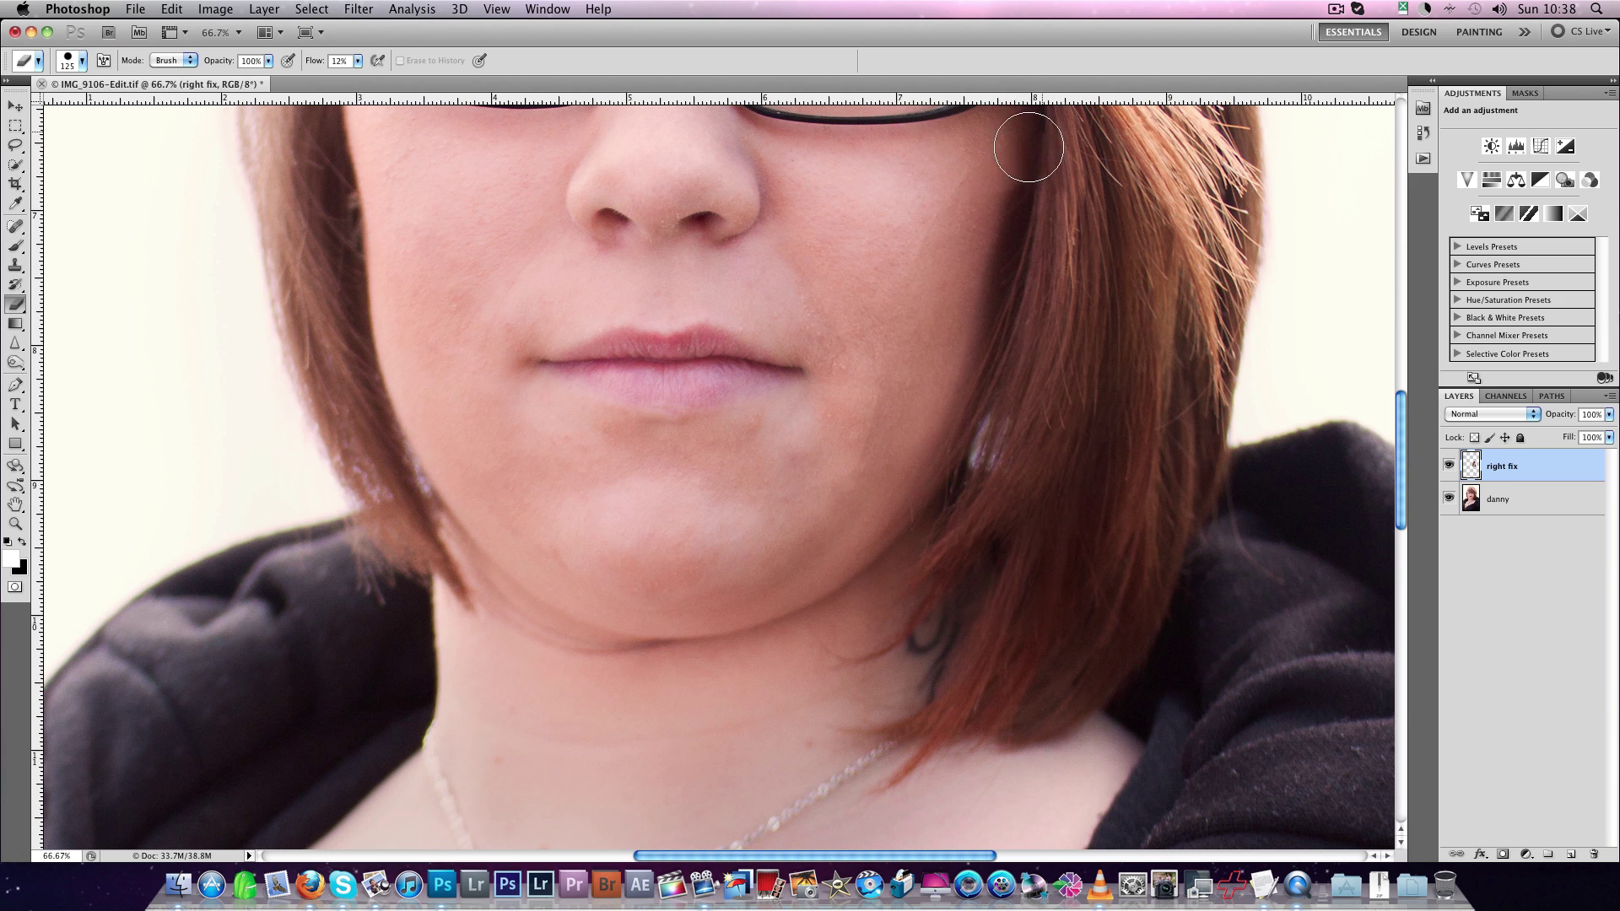
{"action": "mouse_move", "coordinate": [861, 432]}
{"action": "left_mouse_down"}
{"action": "mouse_move", "coordinate": [839, 475]}
{"action": "mouse_move", "coordinate": [783, 516]}
{"action": "mouse_move", "coordinate": [896, 394]}
{"action": "mouse_move", "coordinate": [798, 538]}
{"action": "mouse_move", "coordinate": [926, 247]}
{"action": "mouse_move", "coordinate": [837, 349]}
{"action": "mouse_move", "coordinate": [899, 253]}
{"action": "mouse_move", "coordinate": [862, 391]}
{"action": "mouse_move", "coordinate": [938, 219]}
{"action": "mouse_move", "coordinate": [999, 135]}
{"action": "mouse_move", "coordinate": [943, 283]}
{"action": "mouse_move", "coordinate": [890, 358]}
{"action": "mouse_move", "coordinate": [987, 140]}
{"action": "mouse_move", "coordinate": [992, 213]}
{"action": "mouse_move", "coordinate": [961, 271]}
{"action": "mouse_move", "coordinate": [995, 155]}
{"action": "mouse_move", "coordinate": [844, 403]}
{"action": "mouse_move", "coordinate": [937, 215]}
{"action": "mouse_move", "coordinate": [785, 487]}
{"action": "mouse_move", "coordinate": [717, 501]}
{"action": "mouse_move", "coordinate": [825, 469]}
{"action": "mouse_move", "coordinate": [859, 427]}
{"action": "mouse_move", "coordinate": [794, 511]}
{"action": "left_mouse_up"}
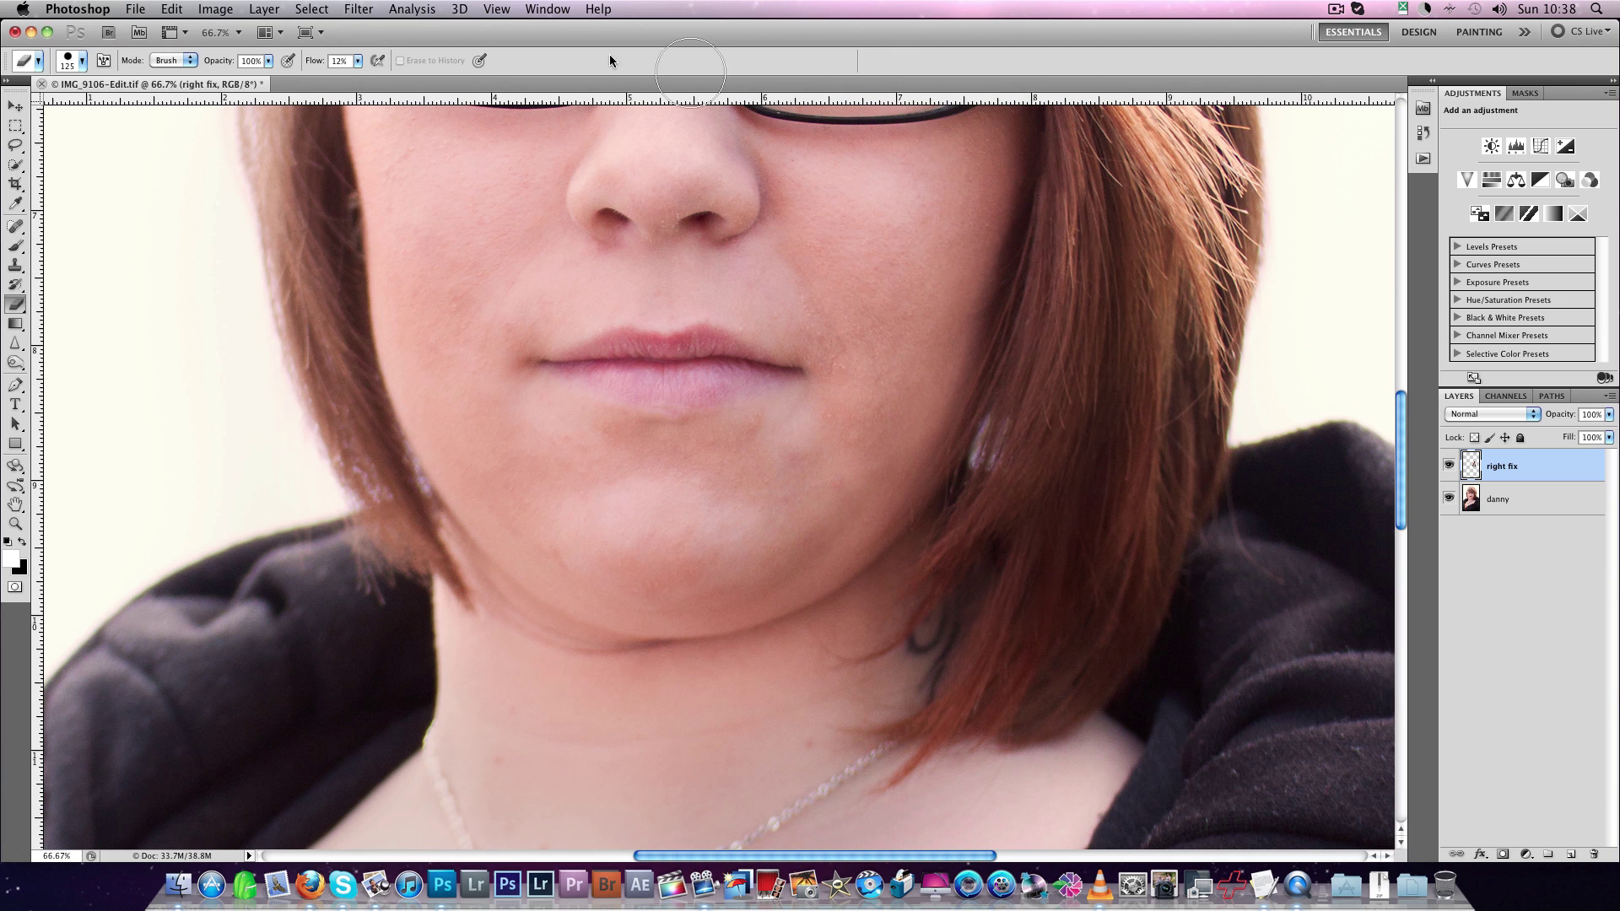
Toggle the right fix layer on and off to compare the slimmed cheek.
{"action": "left_click", "coordinate": [1449, 466]}
{"action": "left_click", "coordinate": [1449, 466]}
{"action": "left_click", "coordinate": [1449, 467]}
{"action": "left_click", "coordinate": [1449, 467]}
{"action": "left_click", "coordinate": [1448, 467]}
{"action": "left_click", "coordinate": [1449, 466]}
{"action": "left_click", "coordinate": [1449, 467]}
{"action": "left_click", "coordinate": [1449, 467]}
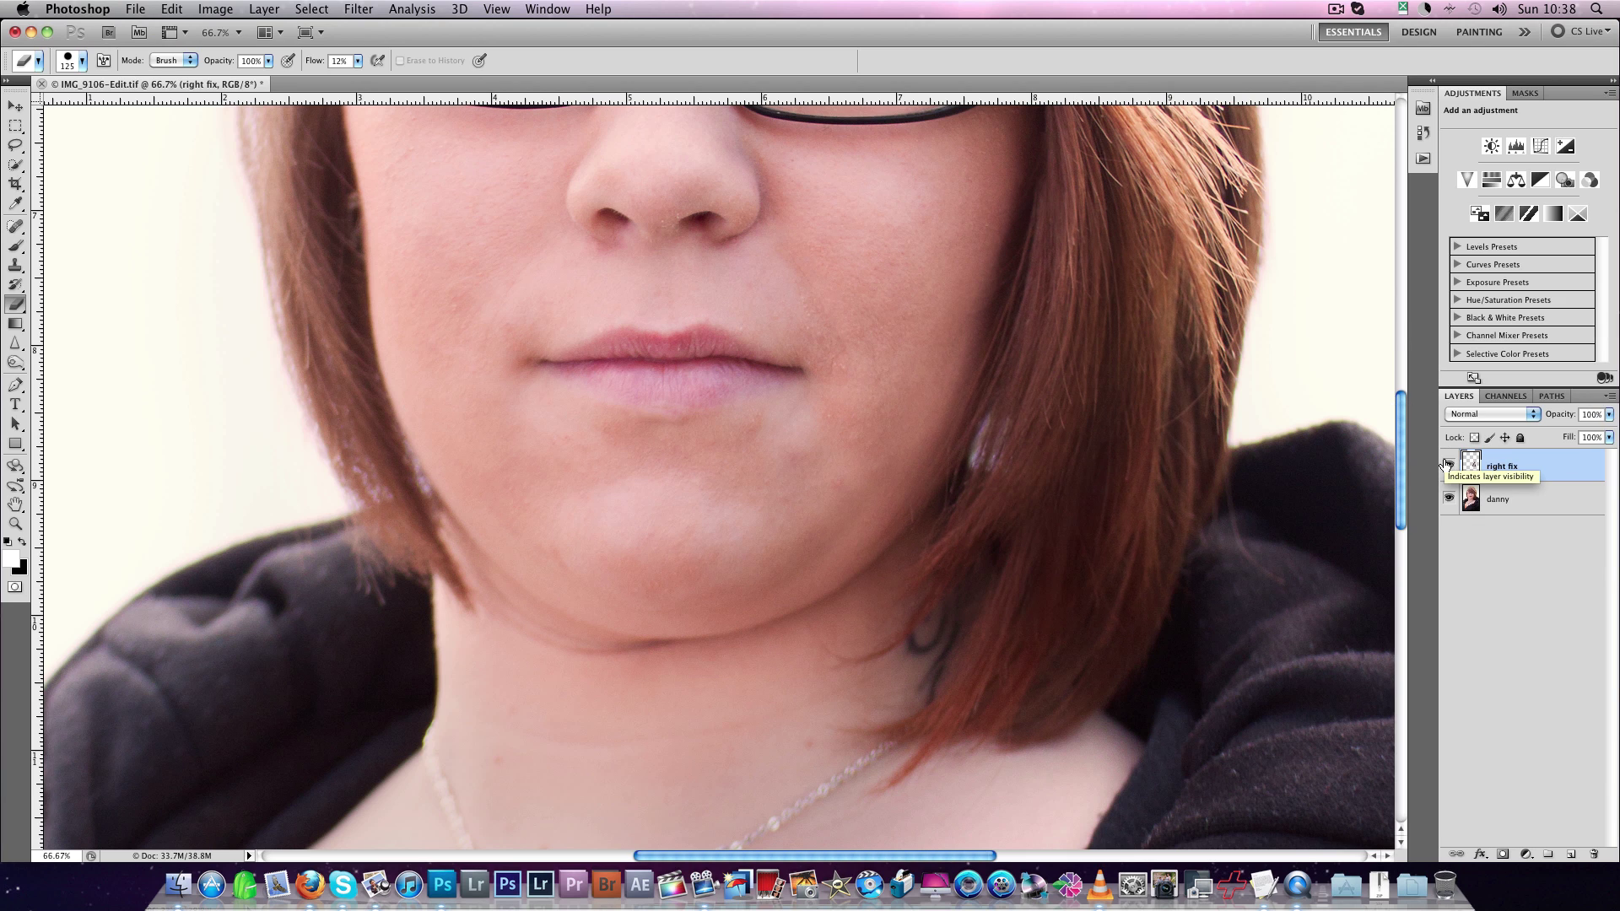
View the whole portrait and compare it with and without the right fix layer.
{"action": "key", "text": "super+minus"}
{"action": "key", "text": "super+minus"}
{"action": "key", "text": "super+minus"}
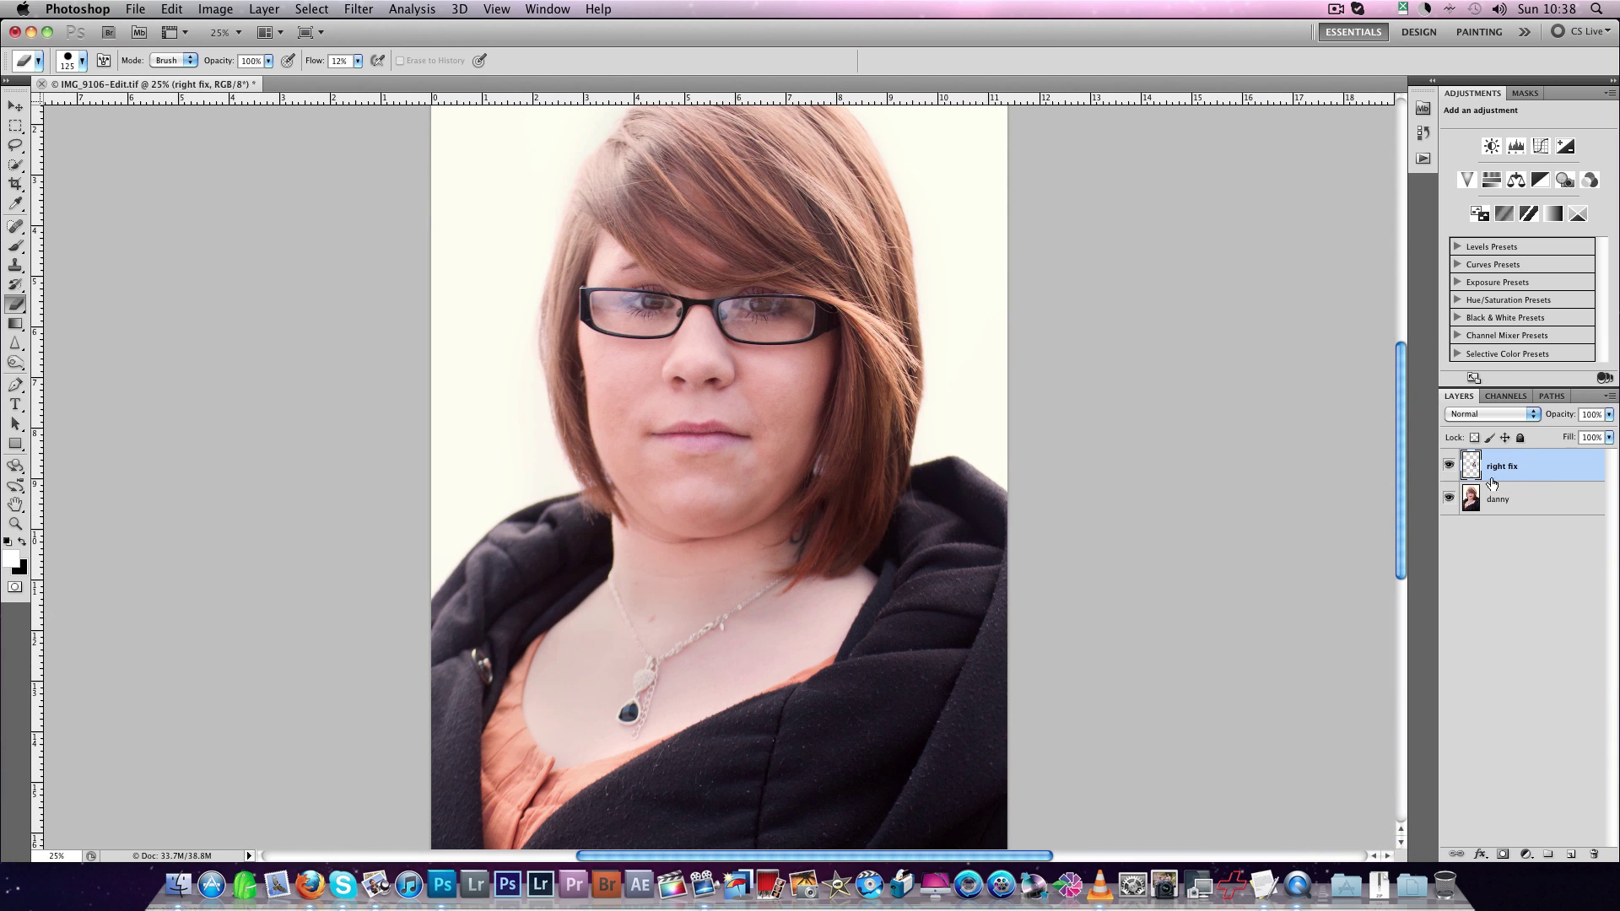
{"action": "left_click", "coordinate": [1448, 467]}
{"action": "left_click", "coordinate": [1448, 467]}
{"action": "left_click", "coordinate": [1448, 466]}
{"action": "left_click", "coordinate": [1448, 467]}
{"action": "left_click", "coordinate": [1448, 467]}
{"action": "left_click", "coordinate": [1448, 466]}
Lasso the left cheek and chin on danny, copy it to a layer named 'left fix'.
{"action": "key", "text": "super+equal"}
{"action": "key", "text": "super+equal"}
{"action": "key", "text": "super+equal"}
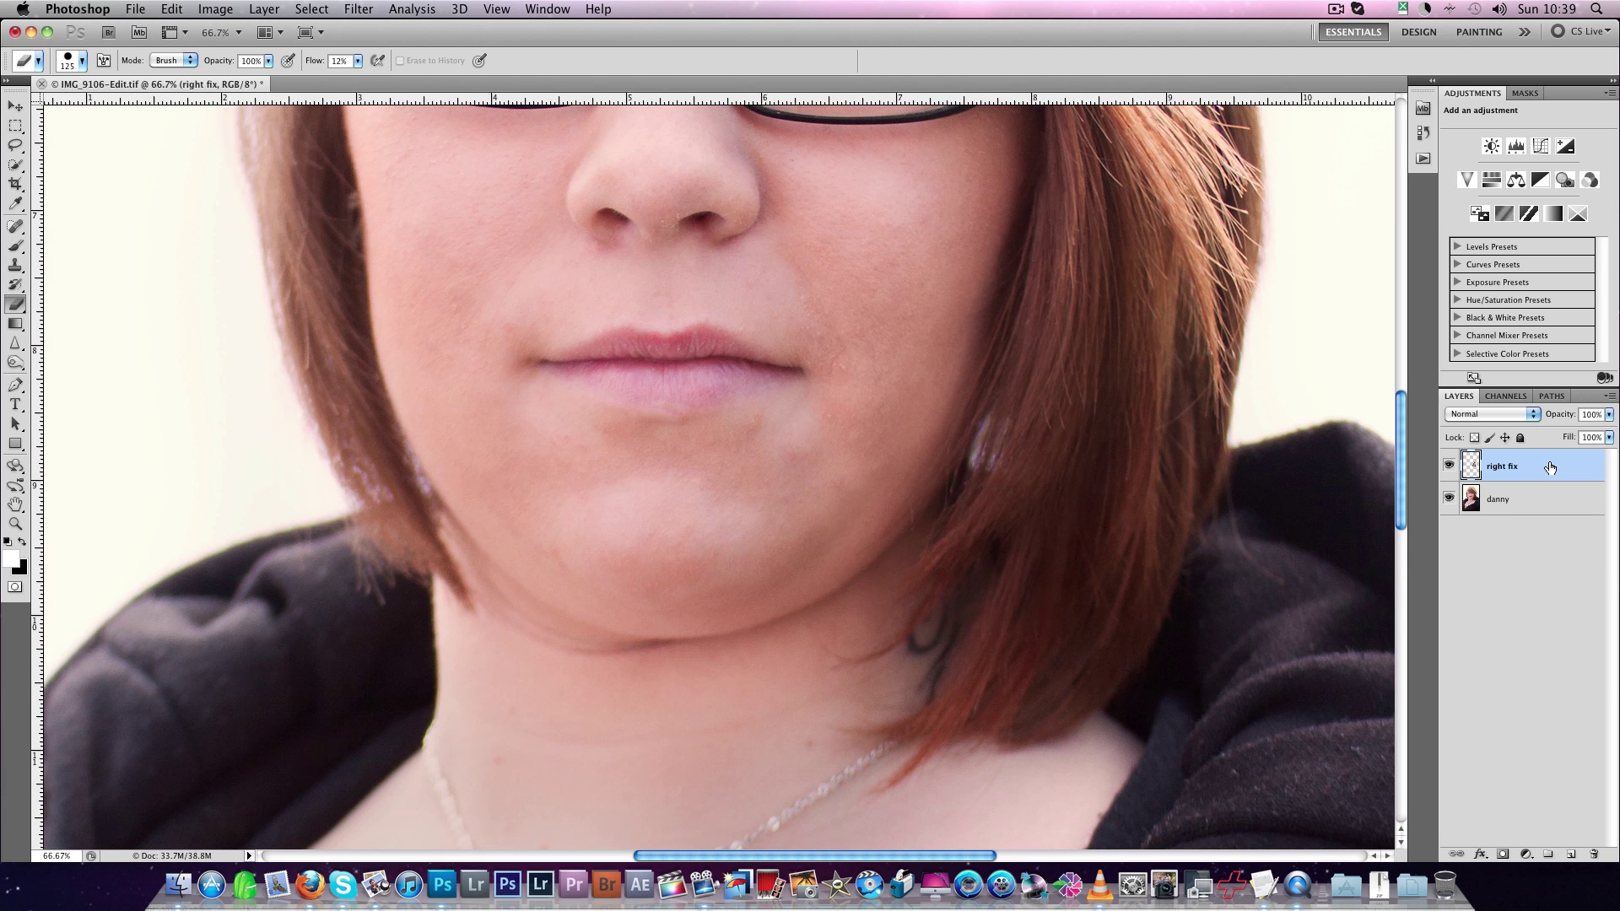
{"action": "scroll", "coordinate": [752, 233], "scroll_direction": "up", "scroll_amount": 3}
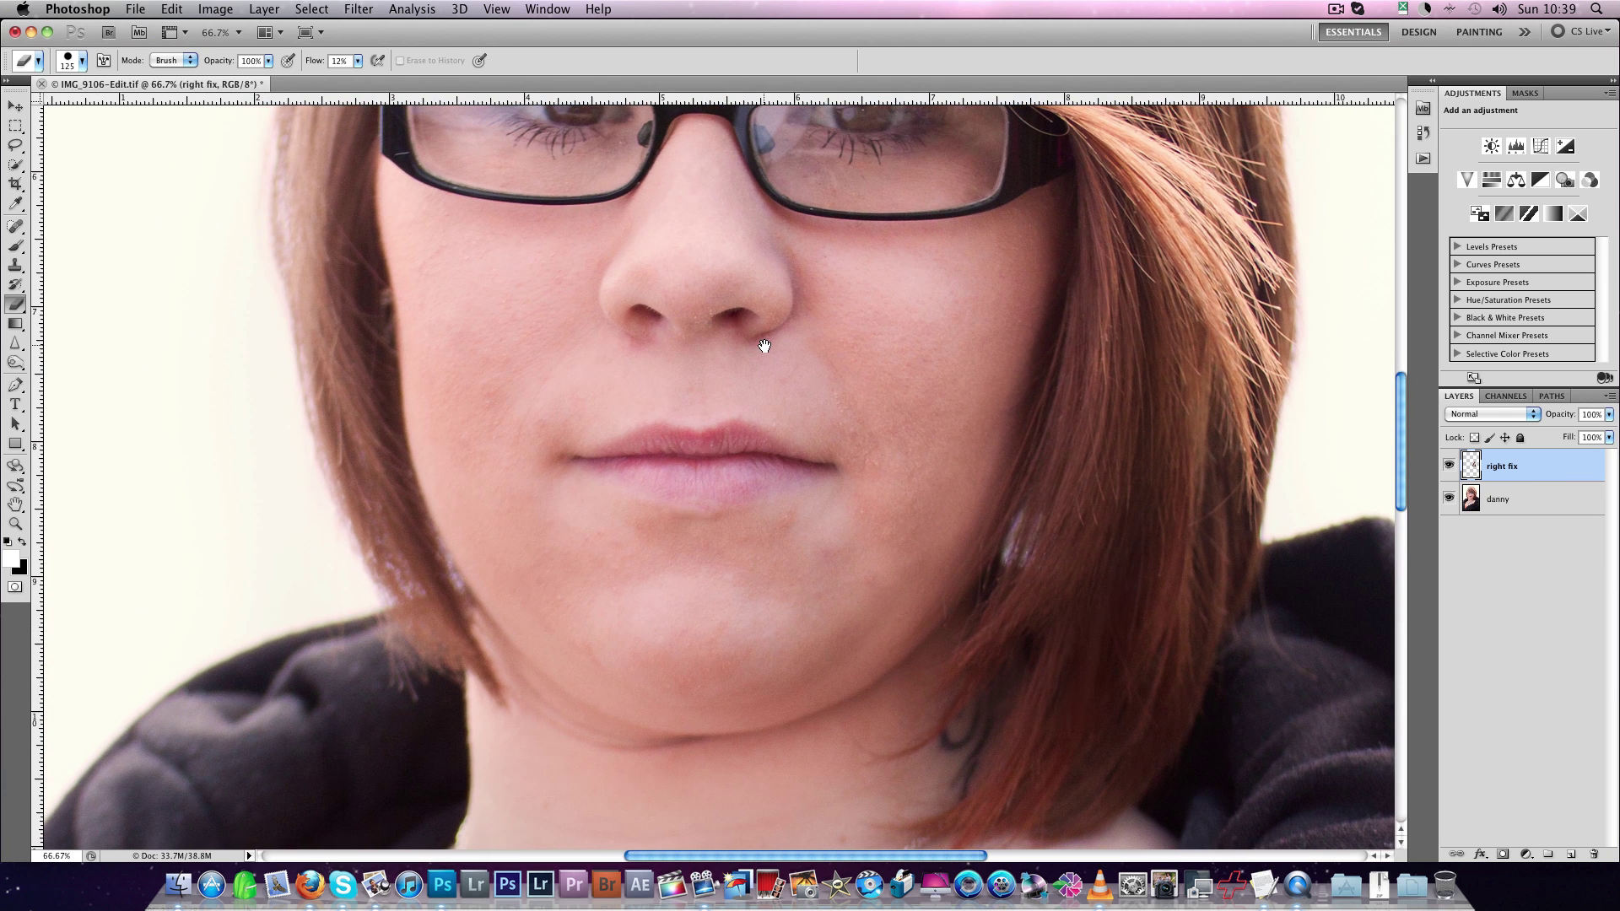
{"action": "left_click", "coordinate": [1506, 504]}
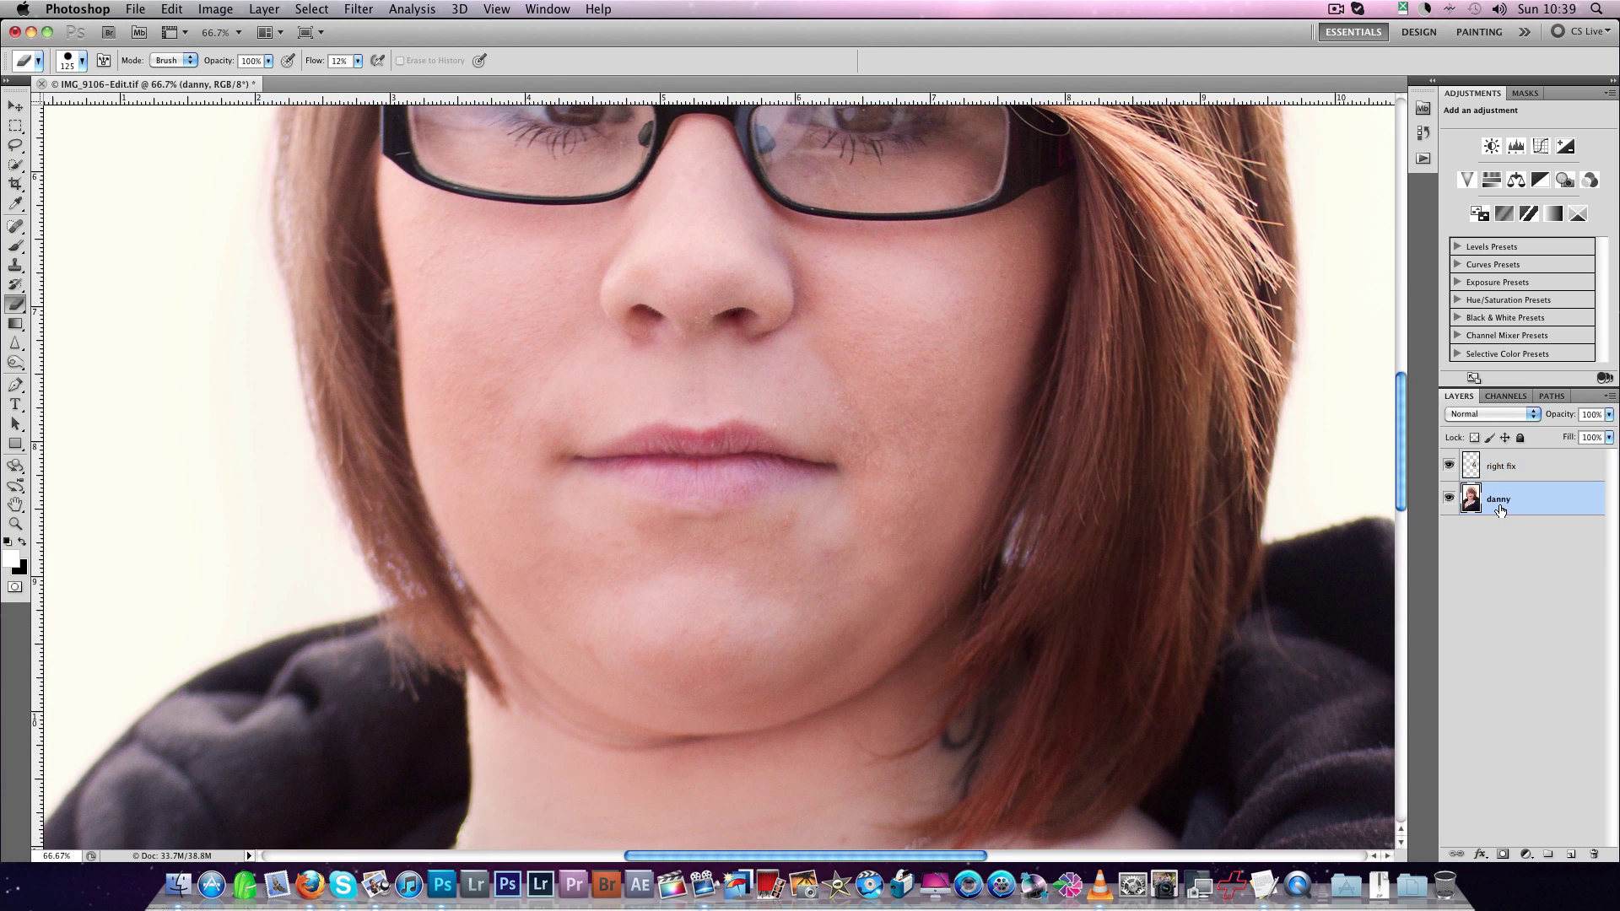
{"action": "left_click", "coordinate": [16, 145]}
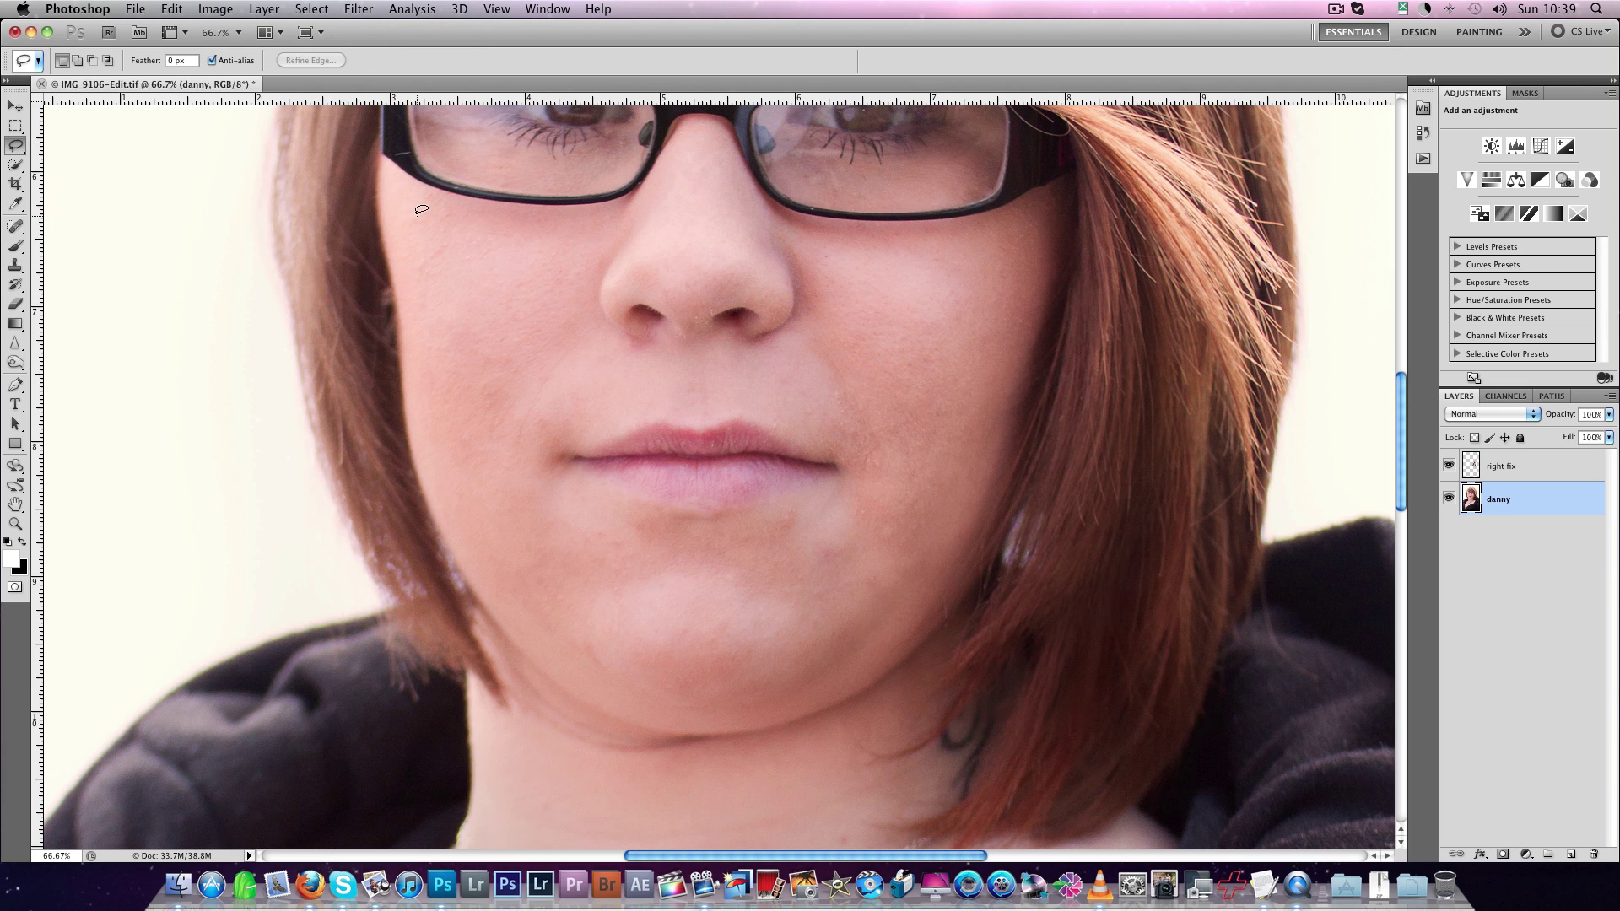
{"action": "mouse_move", "coordinate": [417, 216]}
{"action": "left_mouse_down"}
{"action": "mouse_move", "coordinate": [564, 580]}
{"action": "mouse_move", "coordinate": [565, 623]}
{"action": "mouse_move", "coordinate": [514, 715]}
{"action": "mouse_move", "coordinate": [435, 725]}
{"action": "mouse_move", "coordinate": [299, 612]}
{"action": "mouse_move", "coordinate": [267, 180]}
{"action": "mouse_move", "coordinate": [382, 188]}
{"action": "mouse_move", "coordinate": [426, 225]}
{"action": "left_mouse_up"}
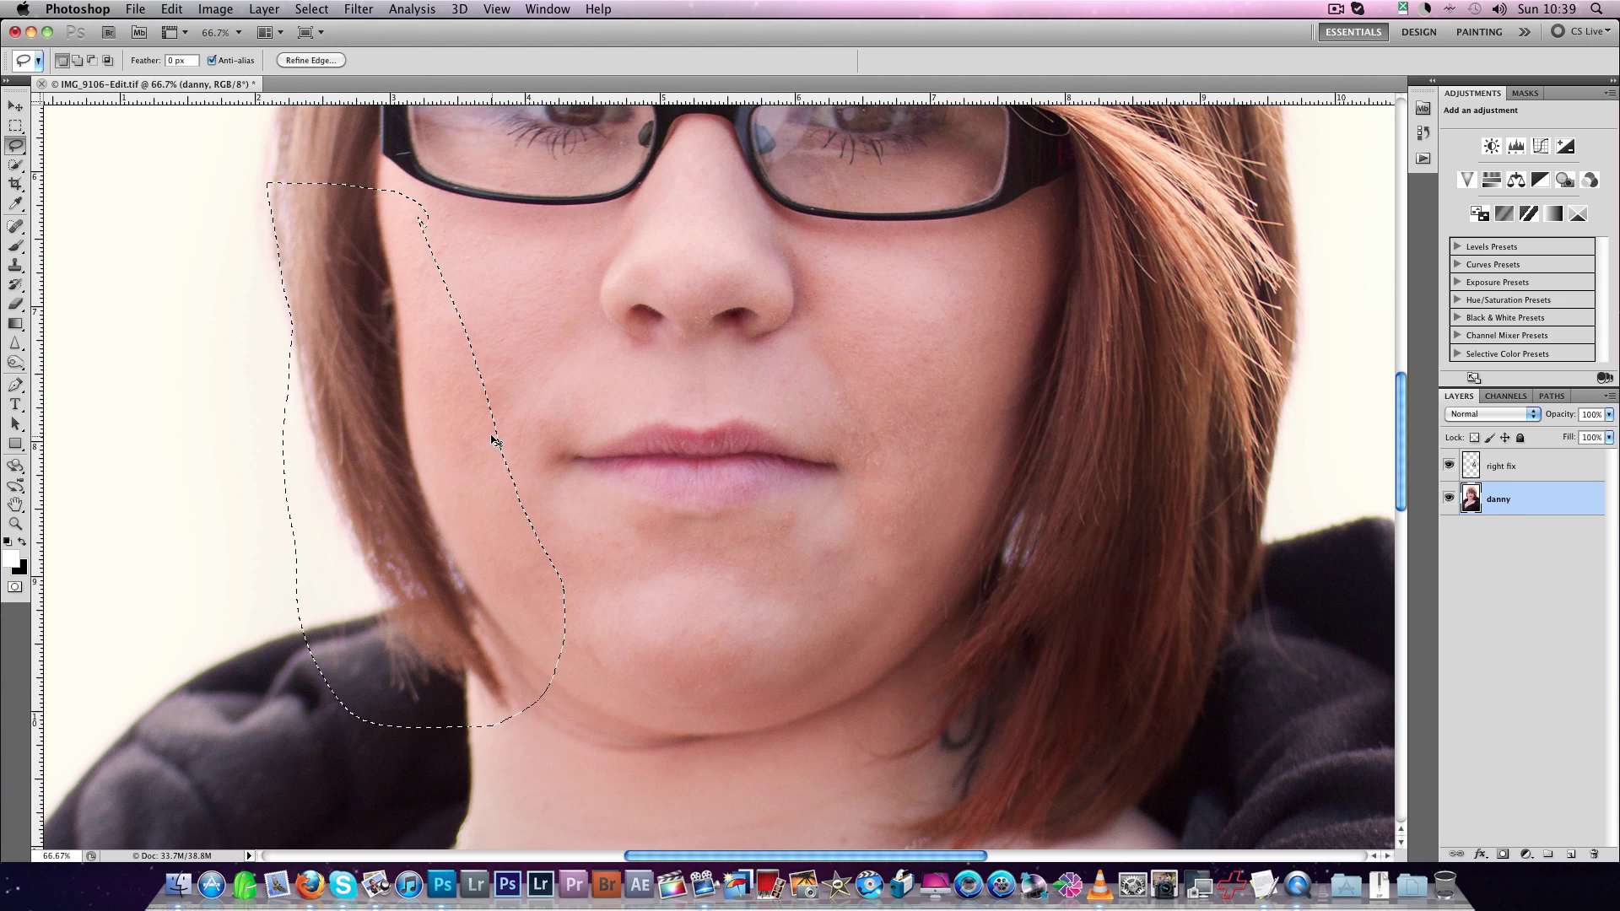
{"action": "key", "text": "ctrl+j"}
{"action": "double_click", "coordinate": [1501, 498]}
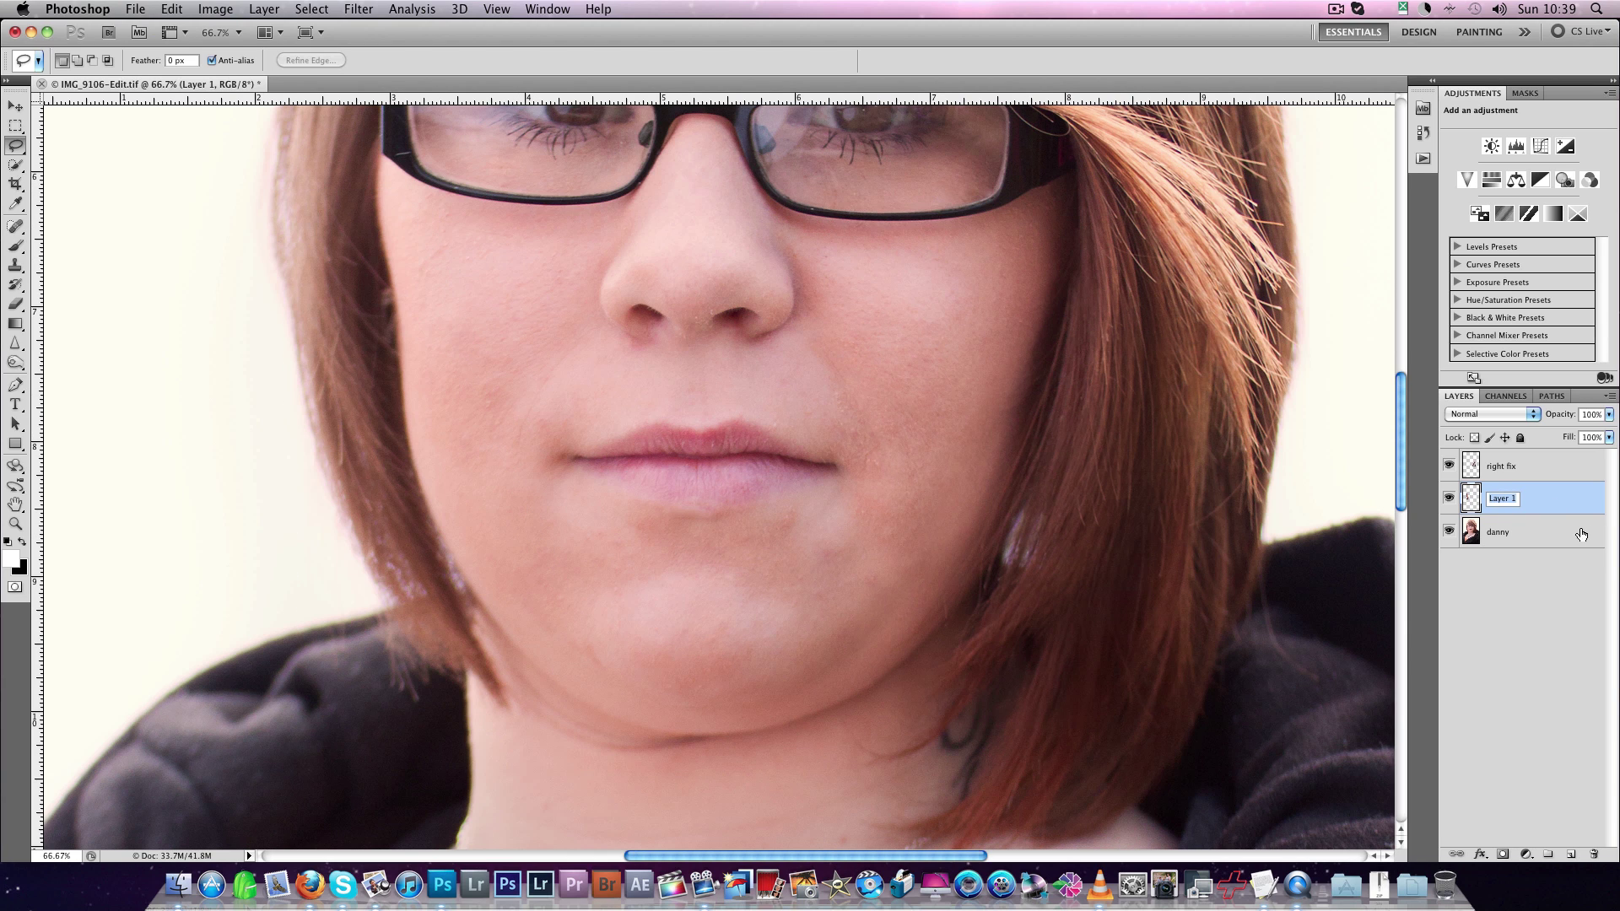
{"action": "type", "text": "left fix"}
{"action": "key", "text": "Return"}
Warp the left fix patch, bending the left hair, cheek edge and lower jaw inward.
{"action": "key", "text": "super+t"}
{"action": "right_click", "coordinate": [365, 357]}
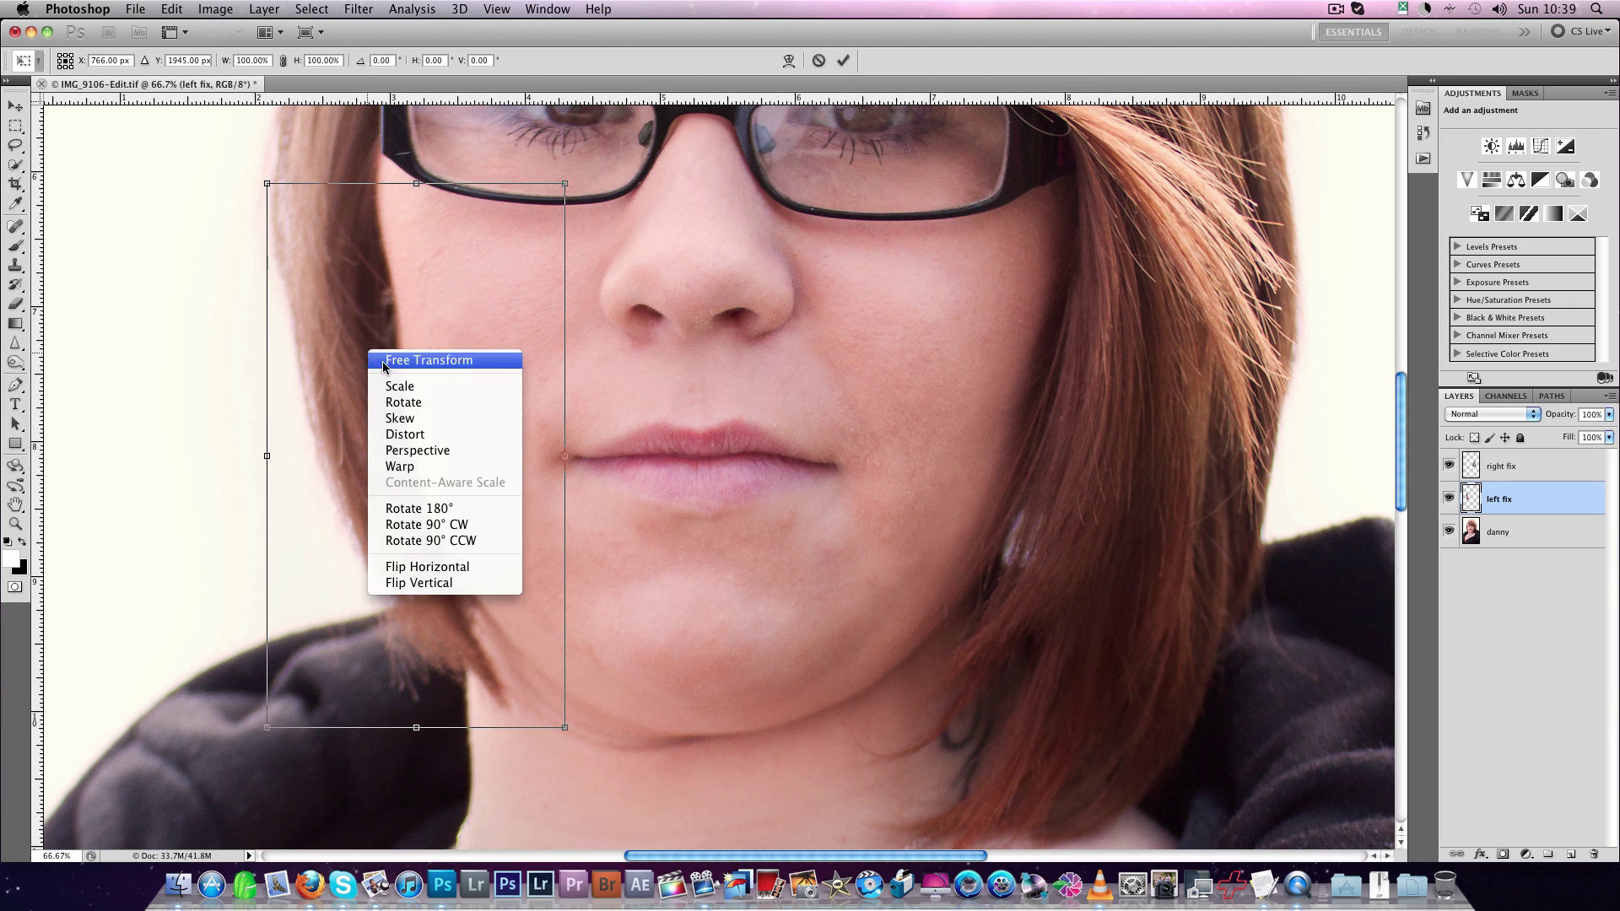
{"action": "left_click", "coordinate": [414, 474]}
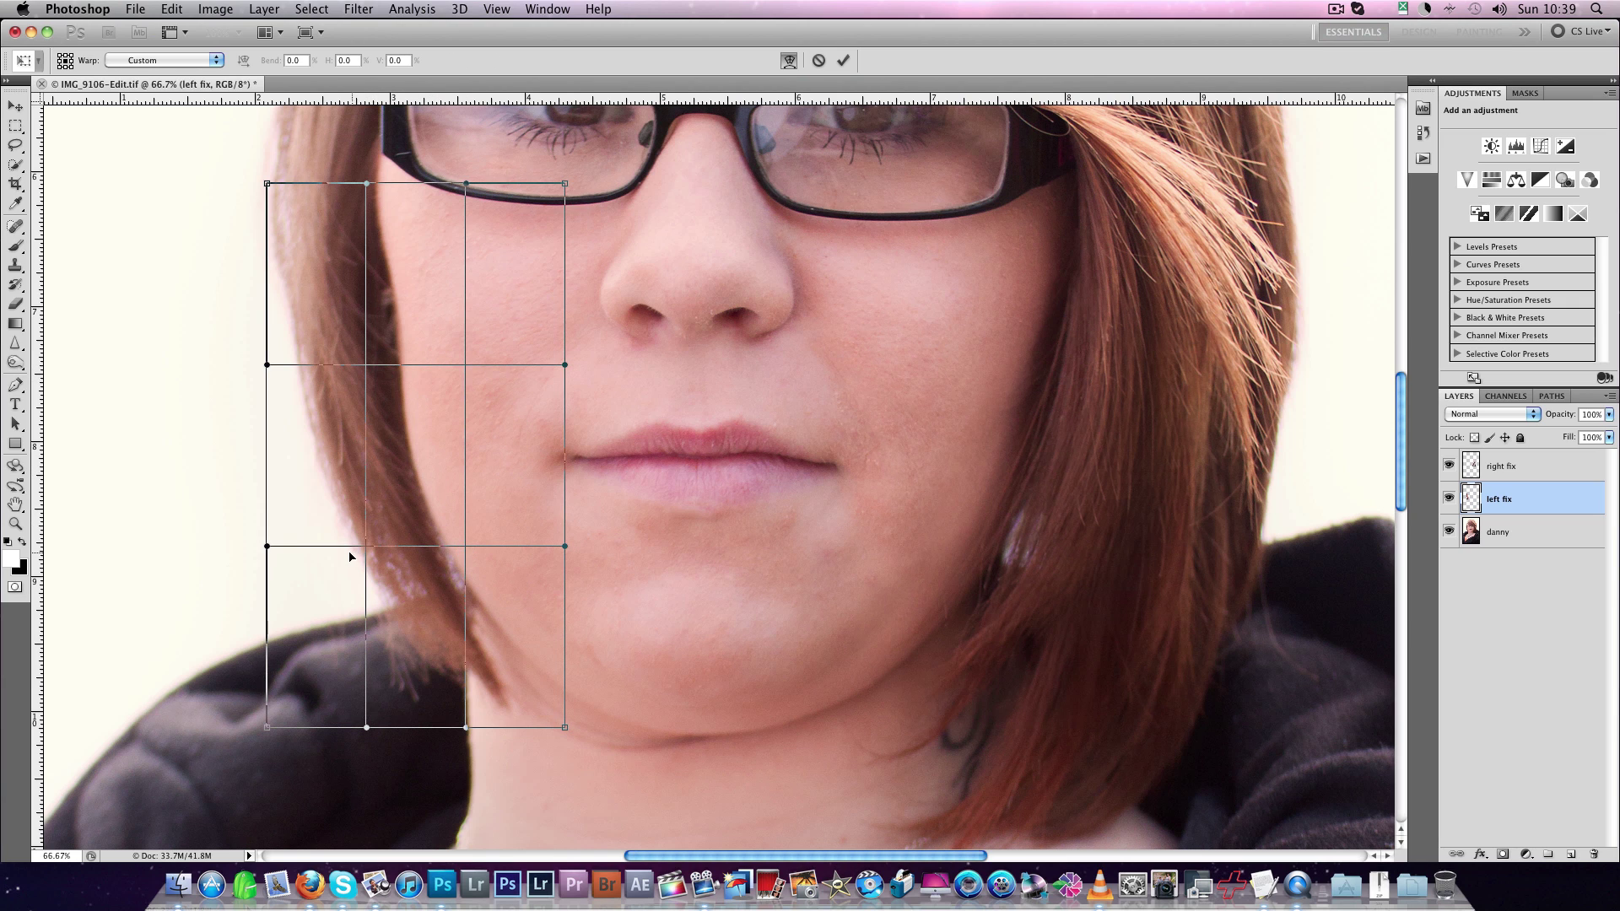
{"action": "left_click_drag", "start_coordinate": [364, 551], "coordinate": [384, 366]}
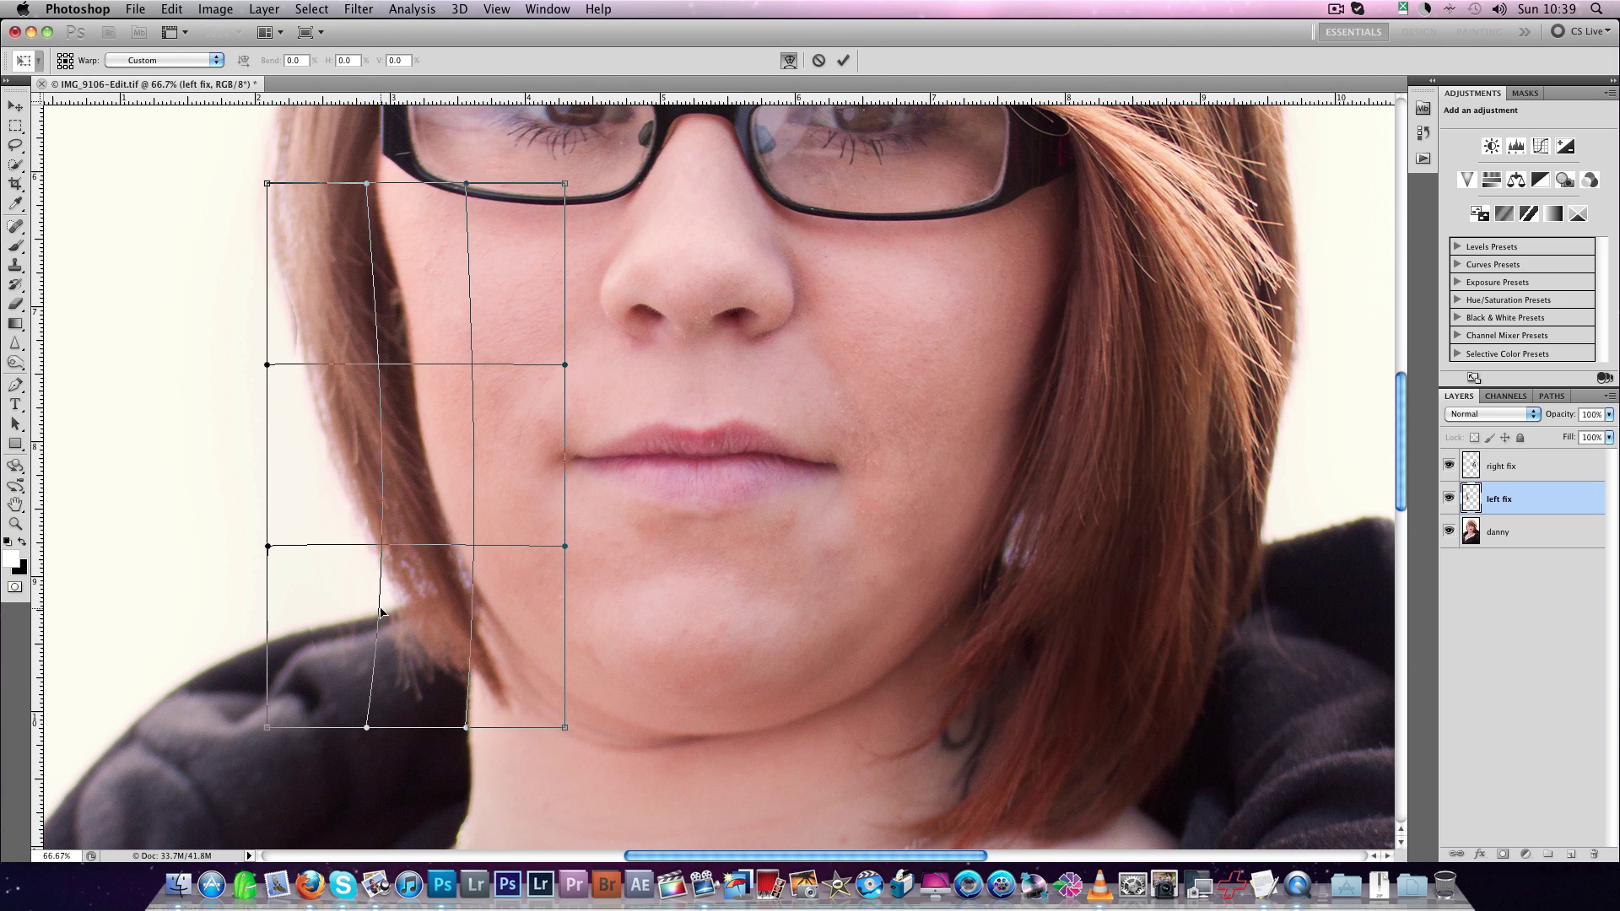
{"action": "left_click_drag", "start_coordinate": [382, 612], "coordinate": [386, 609]}
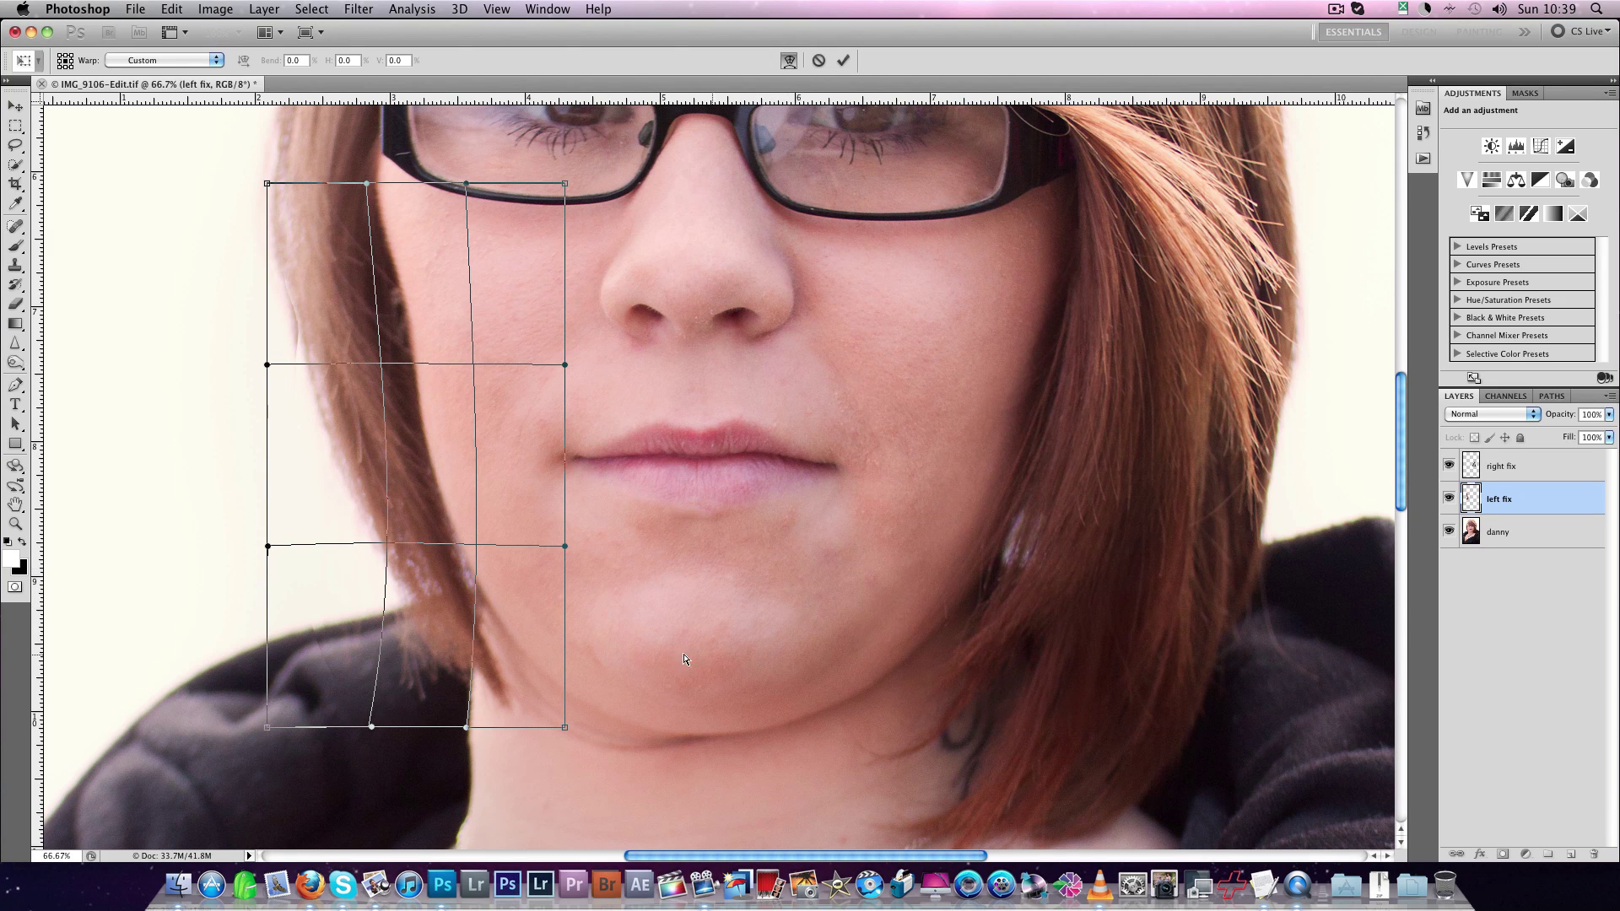
{"action": "left_click_drag", "start_coordinate": [476, 642], "coordinate": [484, 639]}
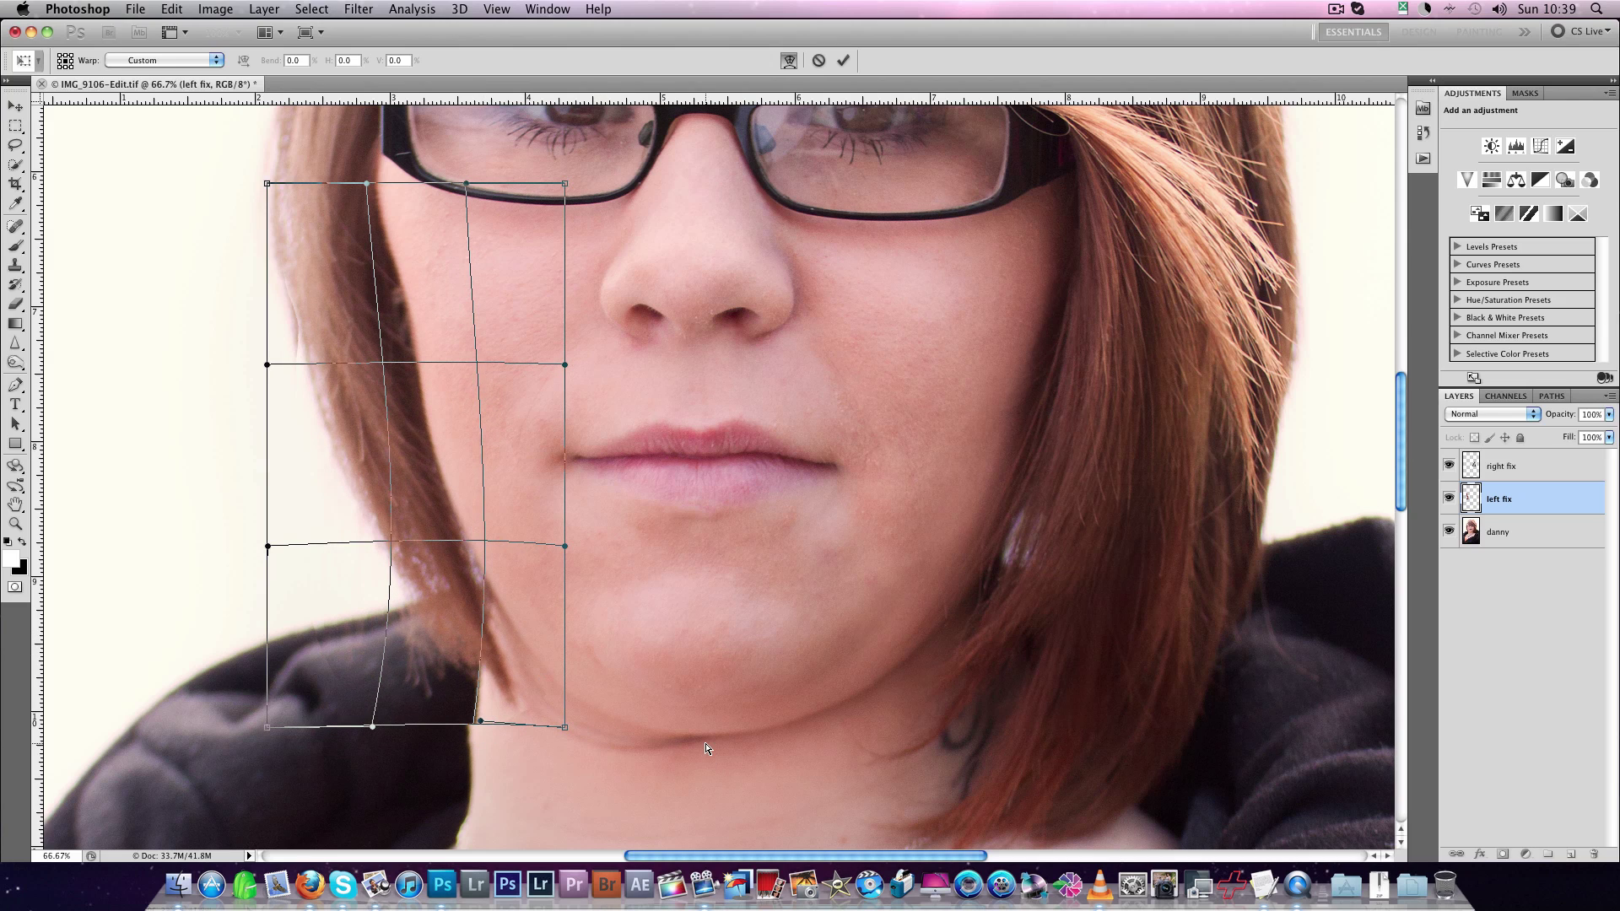
{"action": "key", "text": "Return"}
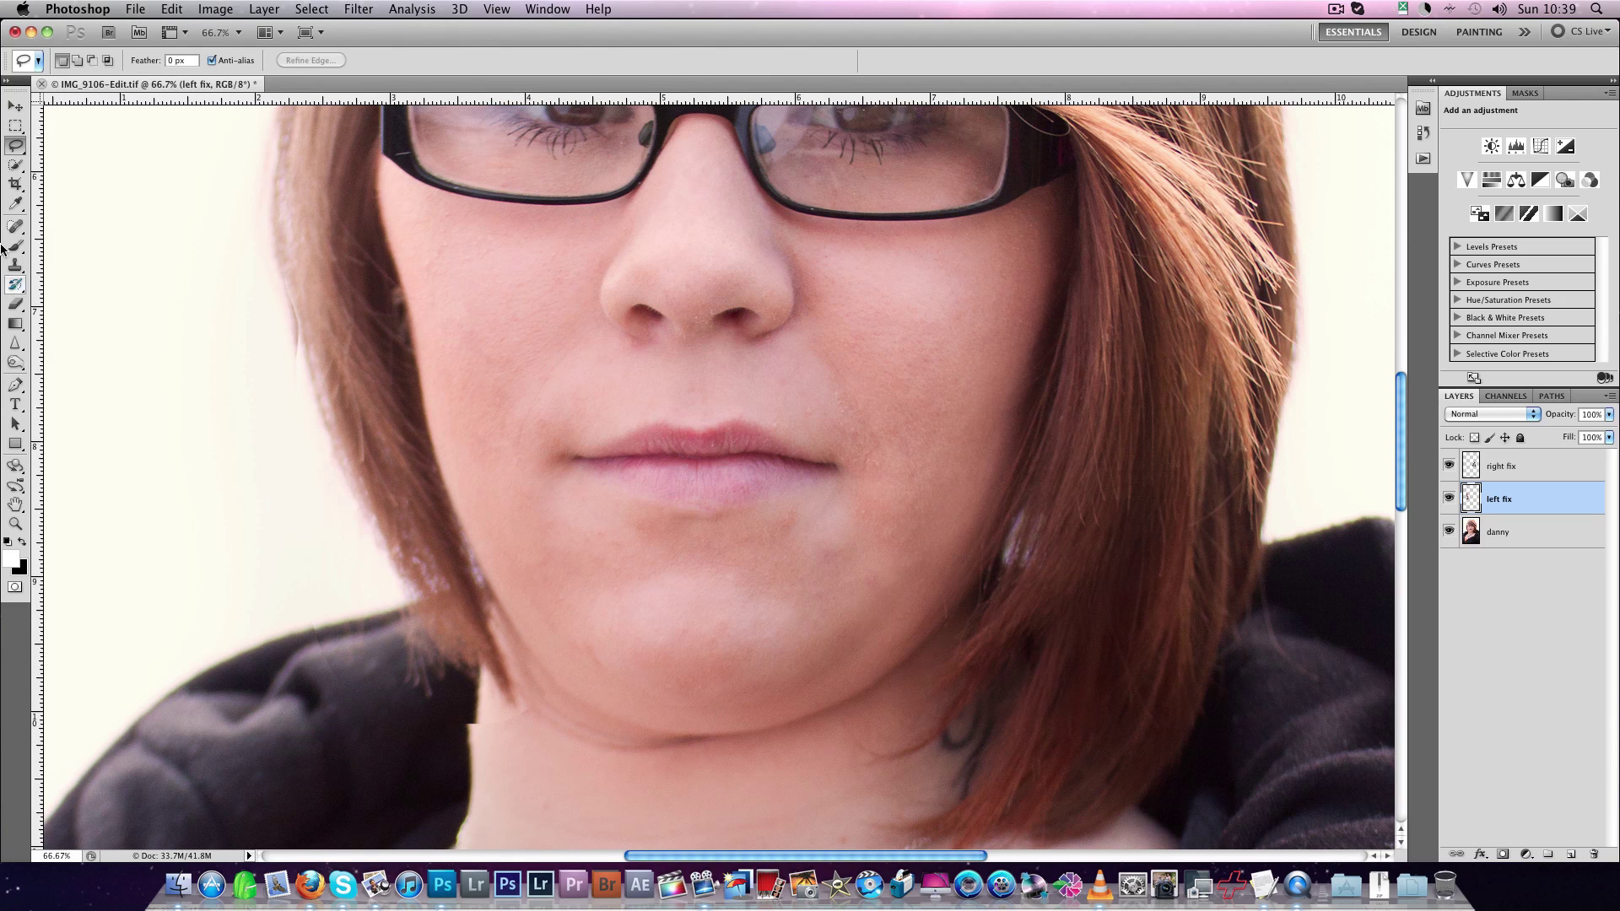
Erase the left fix layer's warp edges along the left jaw and hair, checking before and after.
{"action": "left_click", "coordinate": [16, 304]}
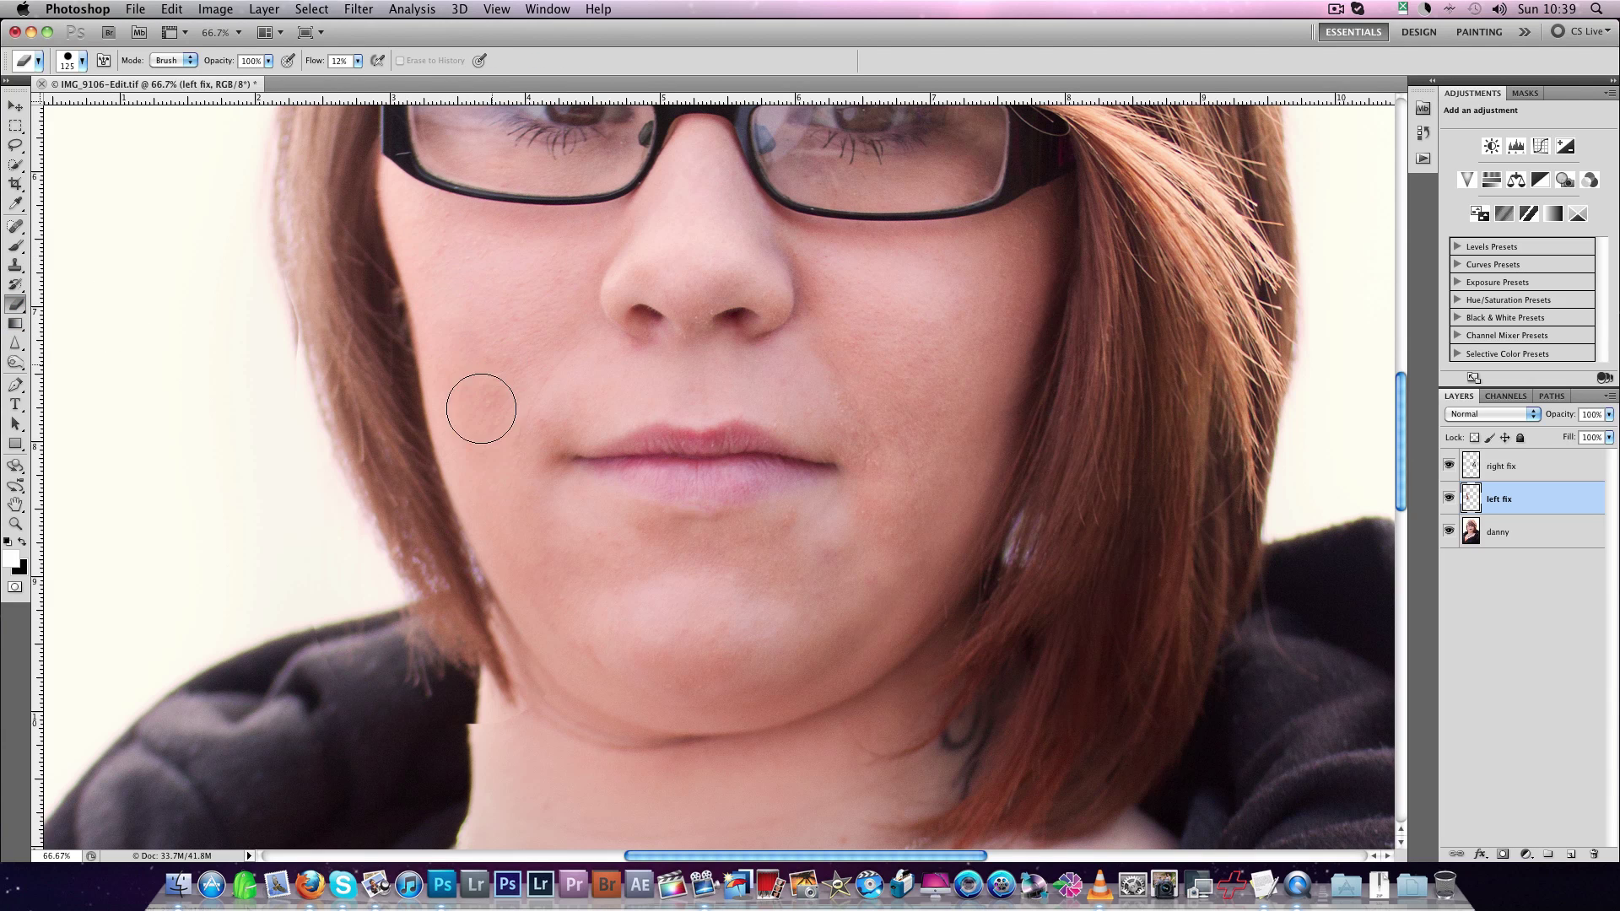
{"action": "left_click_drag", "start_coordinate": [549, 571], "coordinate": [593, 614]}
{"action": "mouse_move", "coordinate": [292, 404]}
{"action": "left_mouse_down"}
{"action": "mouse_move", "coordinate": [309, 308]}
{"action": "mouse_move", "coordinate": [407, 619]}
{"action": "left_mouse_up"}
{"action": "mouse_move", "coordinate": [297, 220]}
{"action": "left_mouse_down"}
{"action": "mouse_move", "coordinate": [286, 177]}
{"action": "mouse_move", "coordinate": [322, 347]}
{"action": "mouse_move", "coordinate": [306, 207]}
{"action": "mouse_move", "coordinate": [335, 267]}
{"action": "mouse_move", "coordinate": [293, 166]}
{"action": "left_mouse_up"}
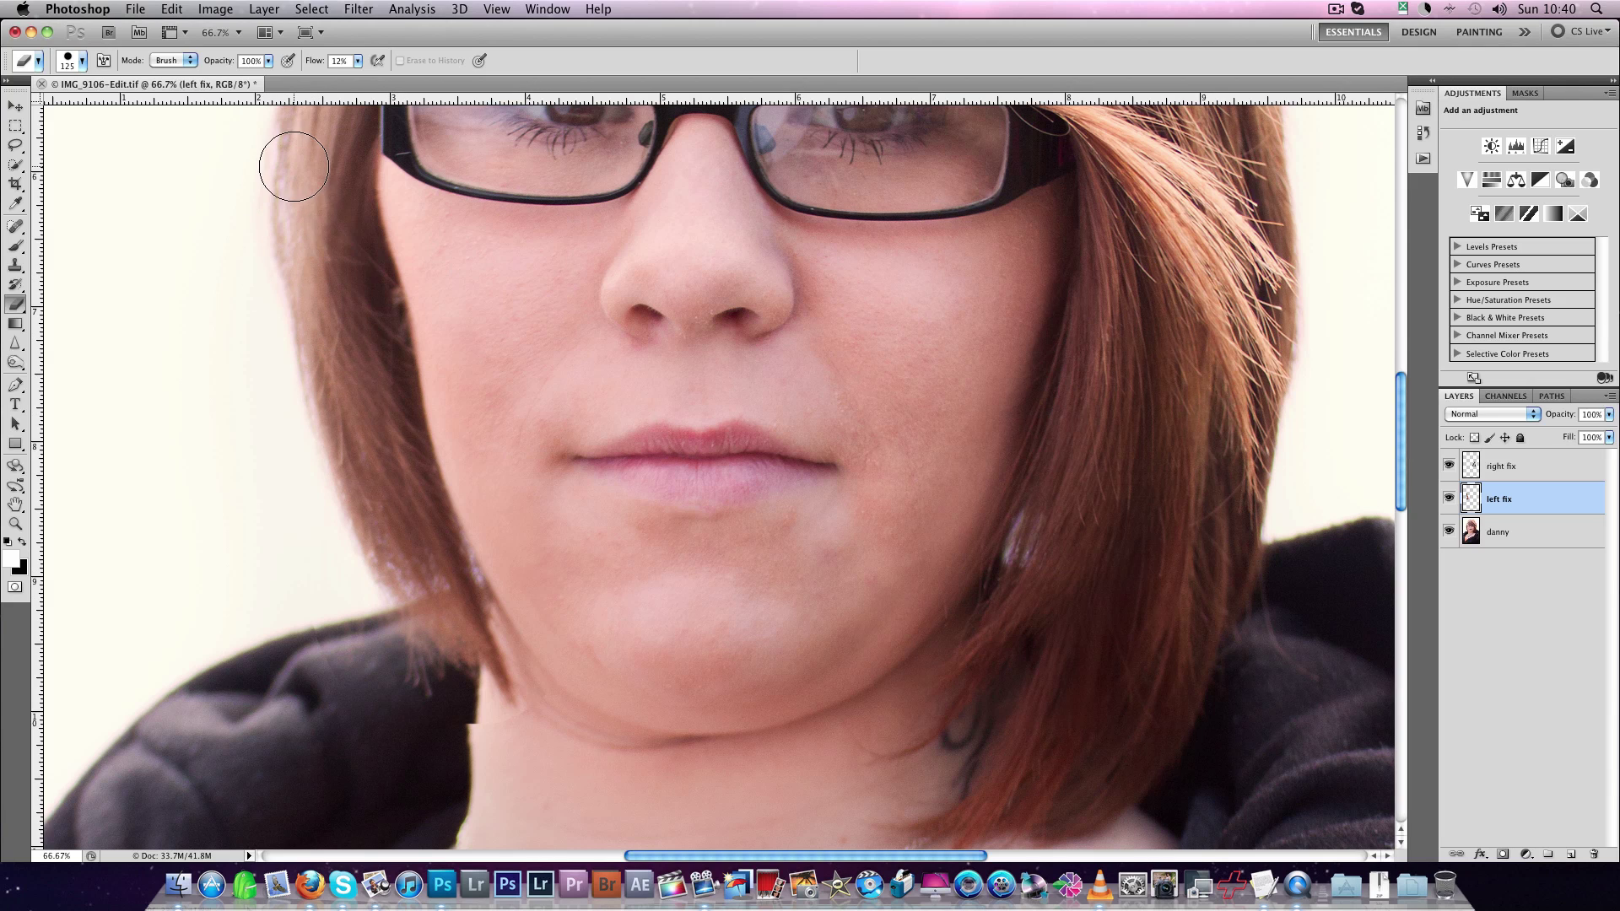
{"action": "left_click", "coordinate": [1449, 499]}
{"action": "left_click", "coordinate": [1449, 499]}
{"action": "left_click", "coordinate": [1449, 499]}
{"action": "left_click", "coordinate": [1449, 499]}
{"action": "left_click", "coordinate": [1449, 499]}
{"action": "left_click", "coordinate": [1449, 499]}
Zoom out and group the right fix and left fix layers into Group 1, then compare.
{"action": "key", "text": "super+0"}
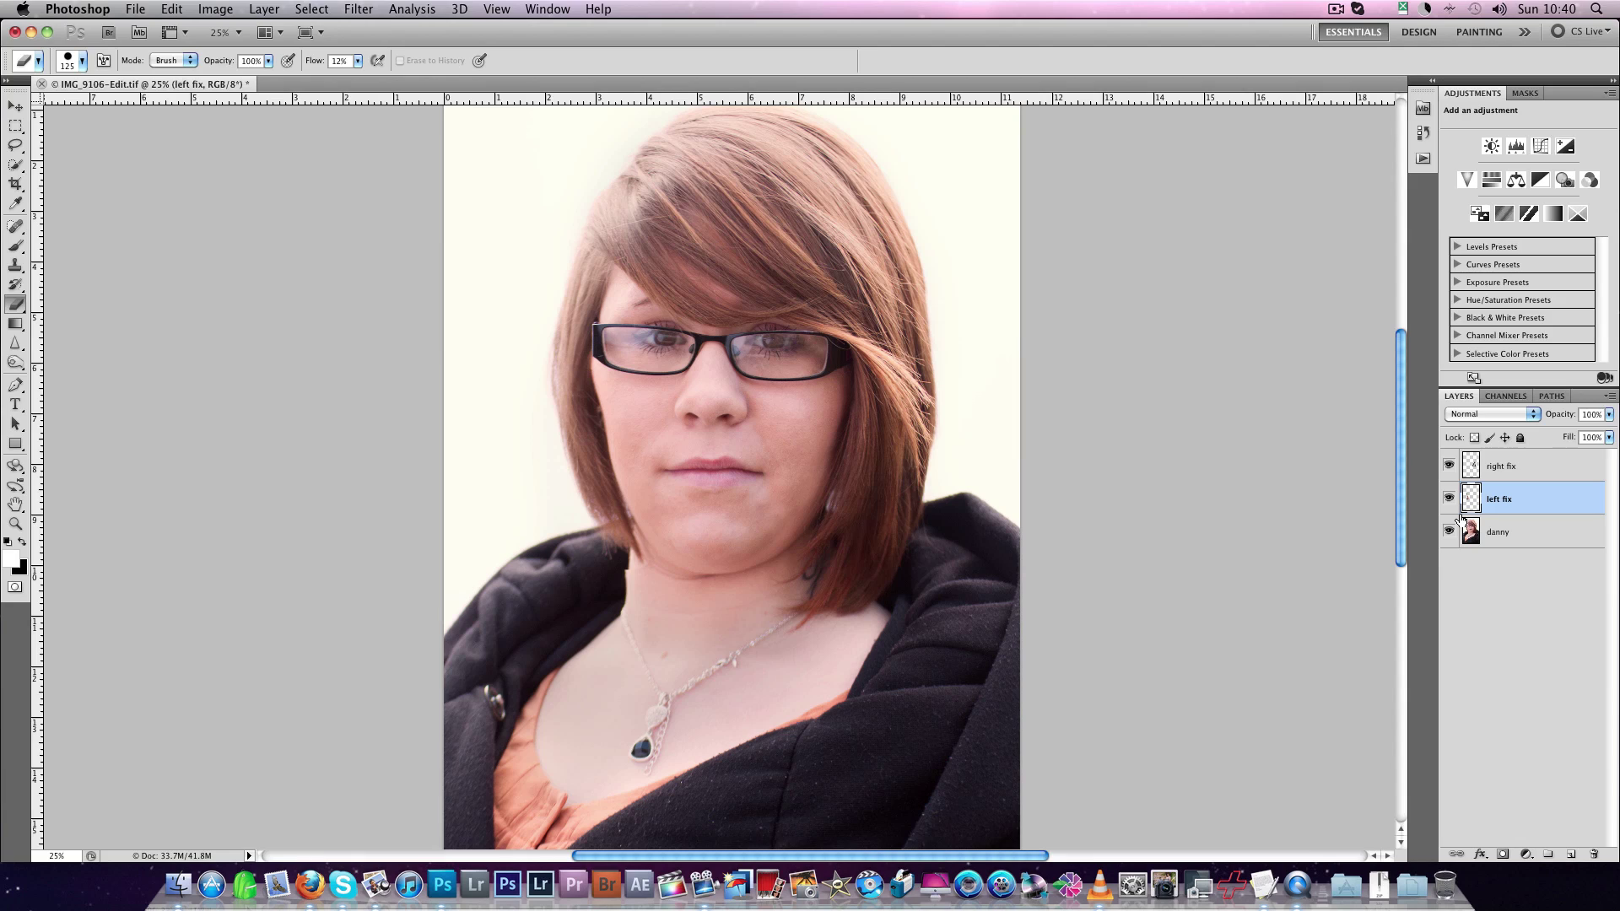
{"action": "left_click", "coordinate": [1508, 475]}
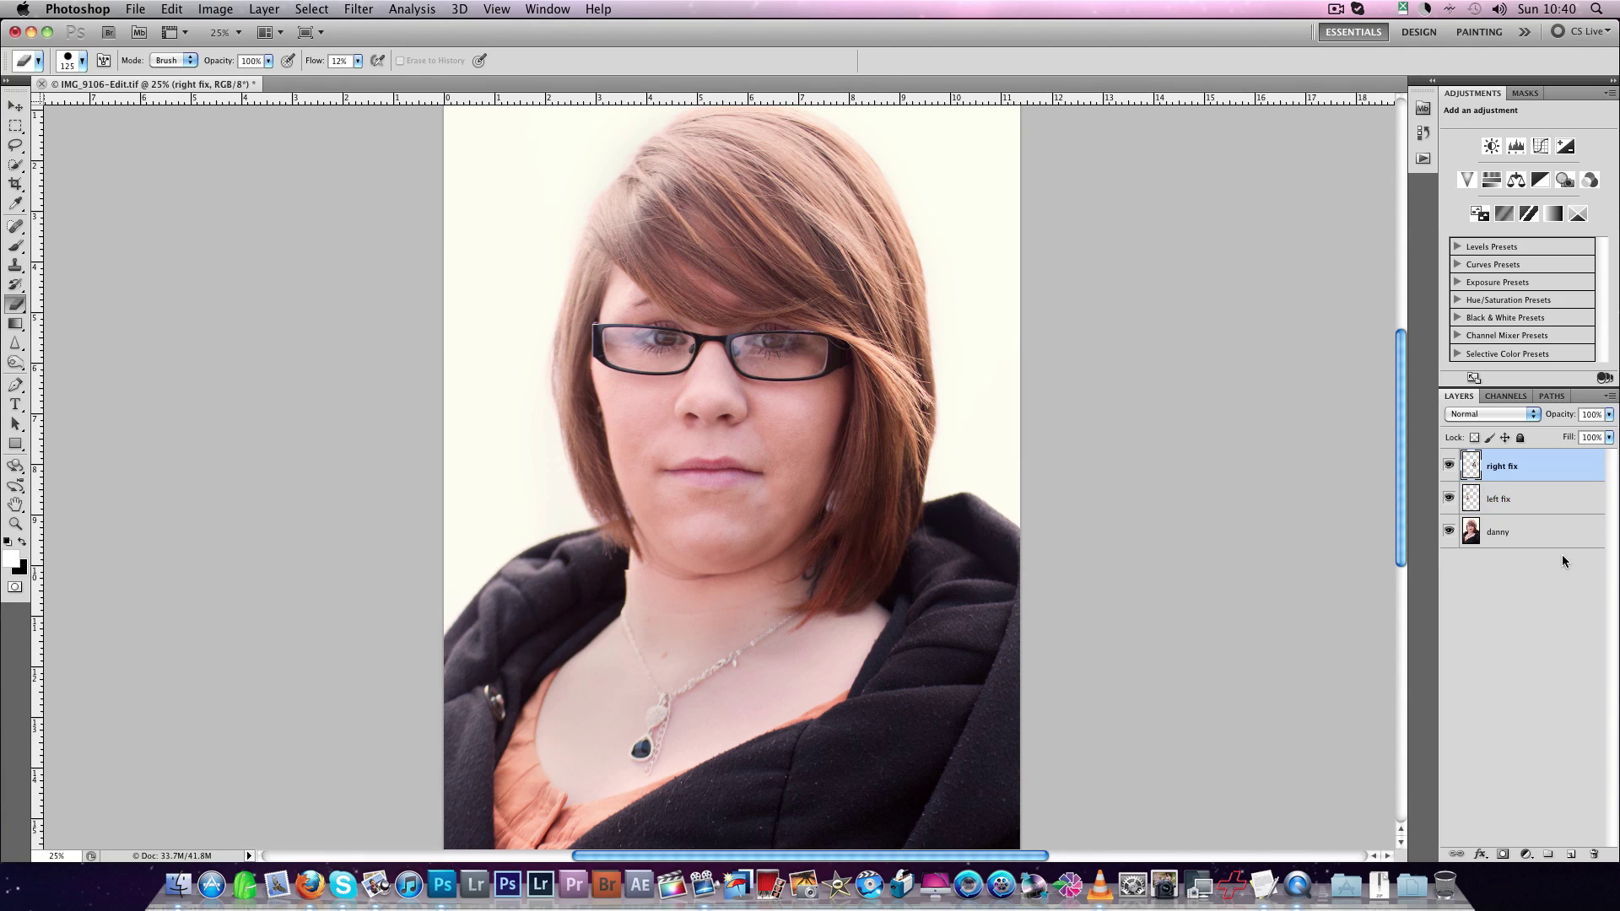
{"action": "left_click", "coordinate": [1517, 500], "text": "shift"}
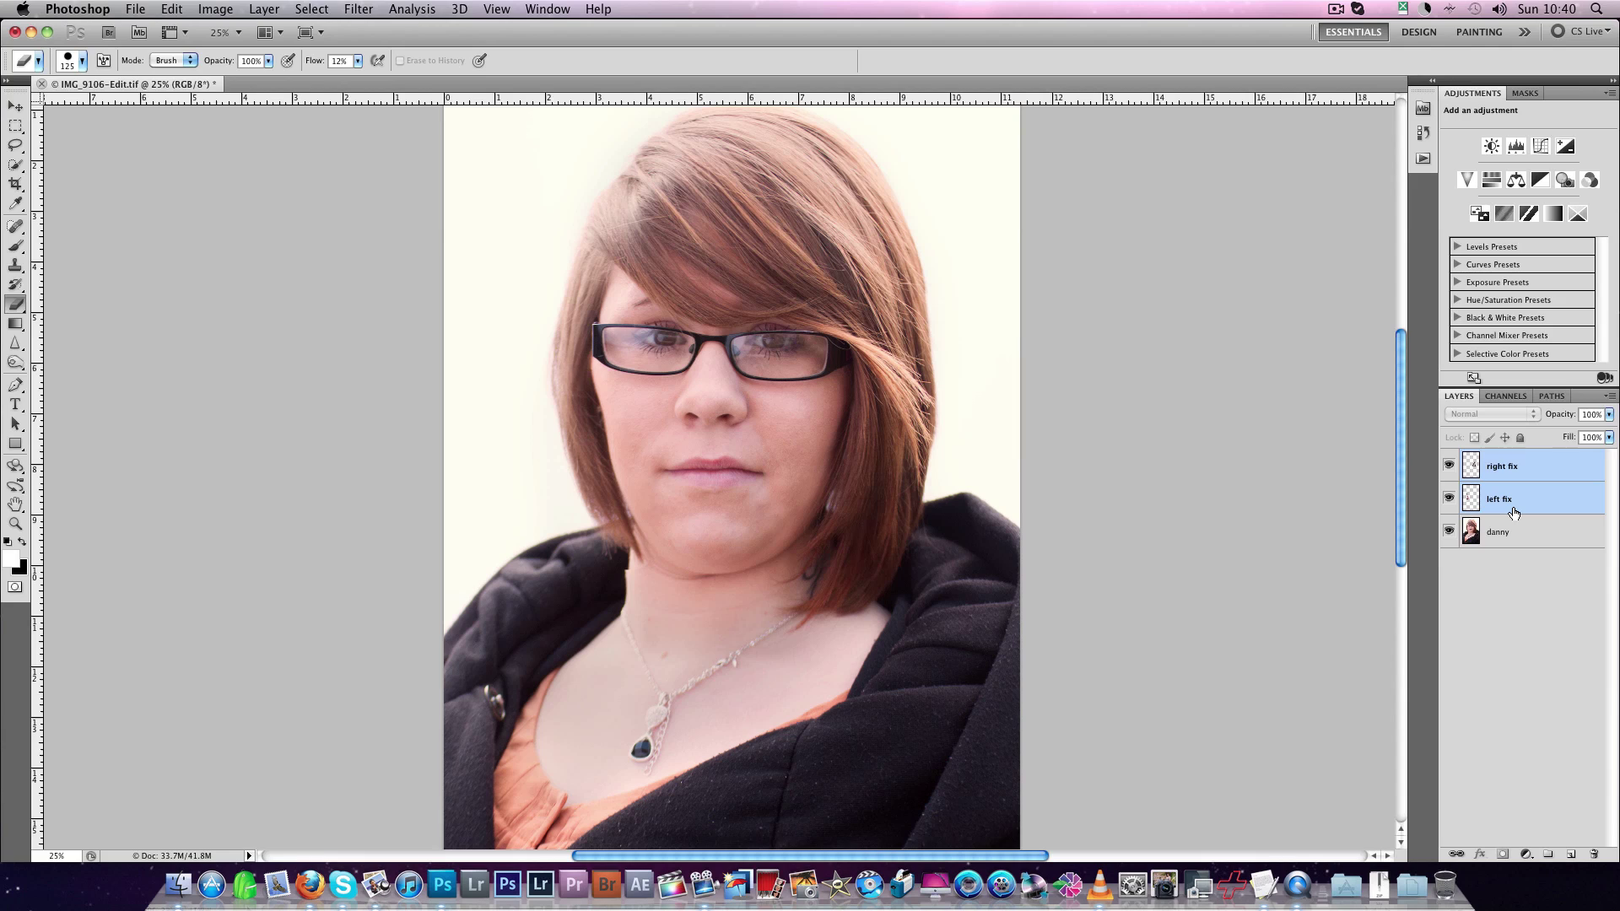
{"action": "key", "text": "super+g"}
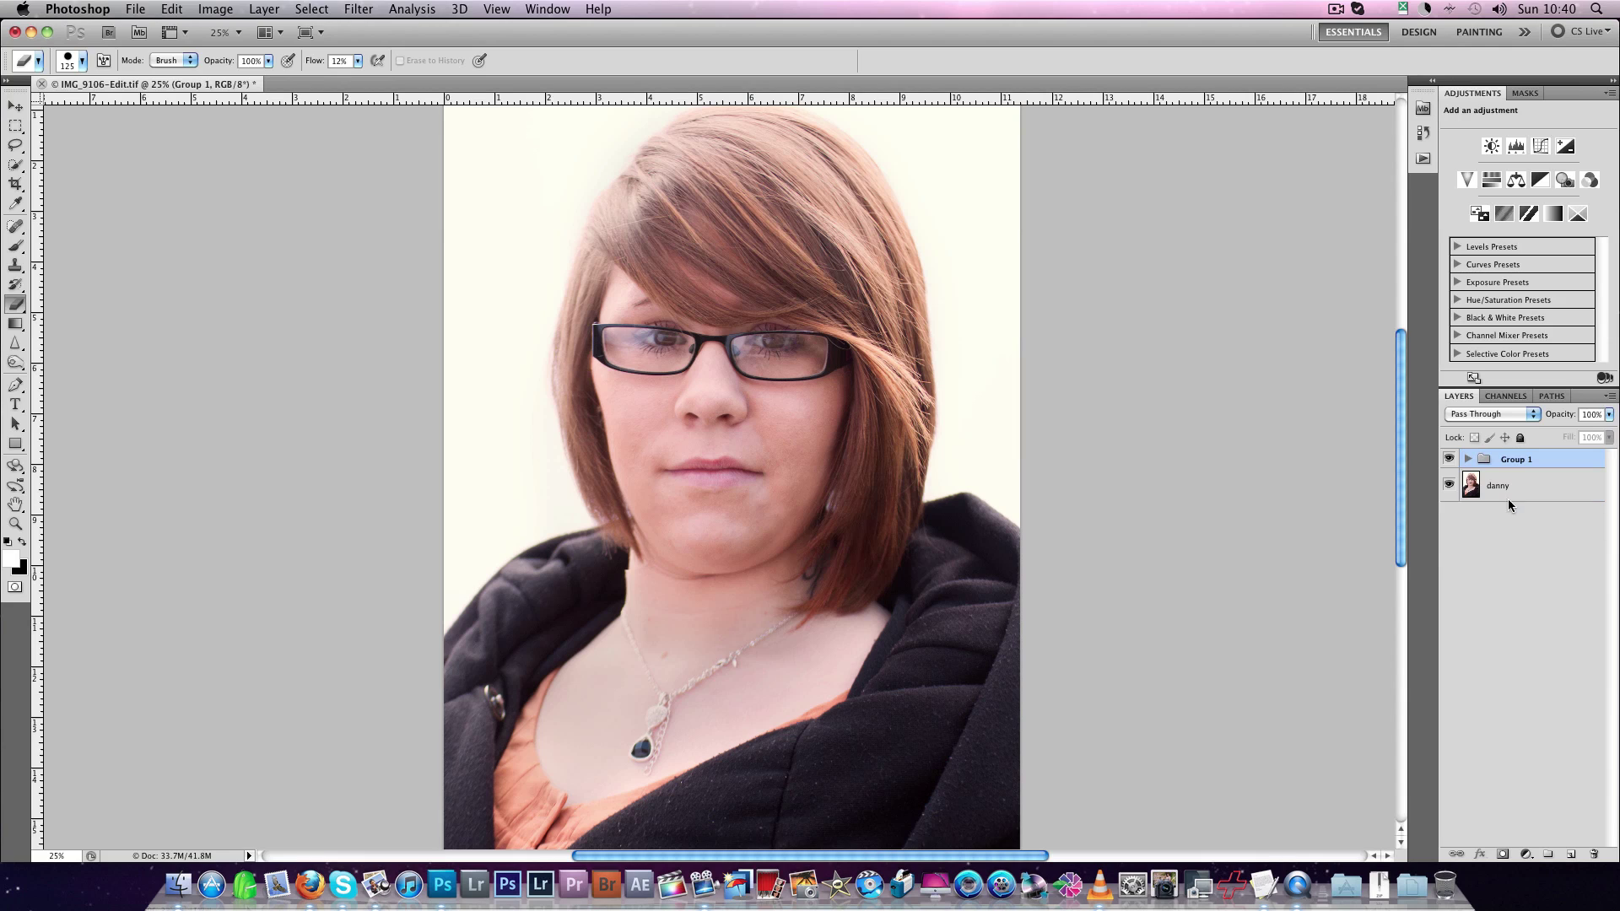
{"action": "left_click", "coordinate": [1449, 460]}
{"action": "left_click", "coordinate": [1450, 460]}
Lasso the chin and jaw on danny, copy it to a new layer, and name it 'chin'.
{"action": "left_click", "coordinate": [1485, 485]}
{"action": "left_click", "coordinate": [15, 145]}
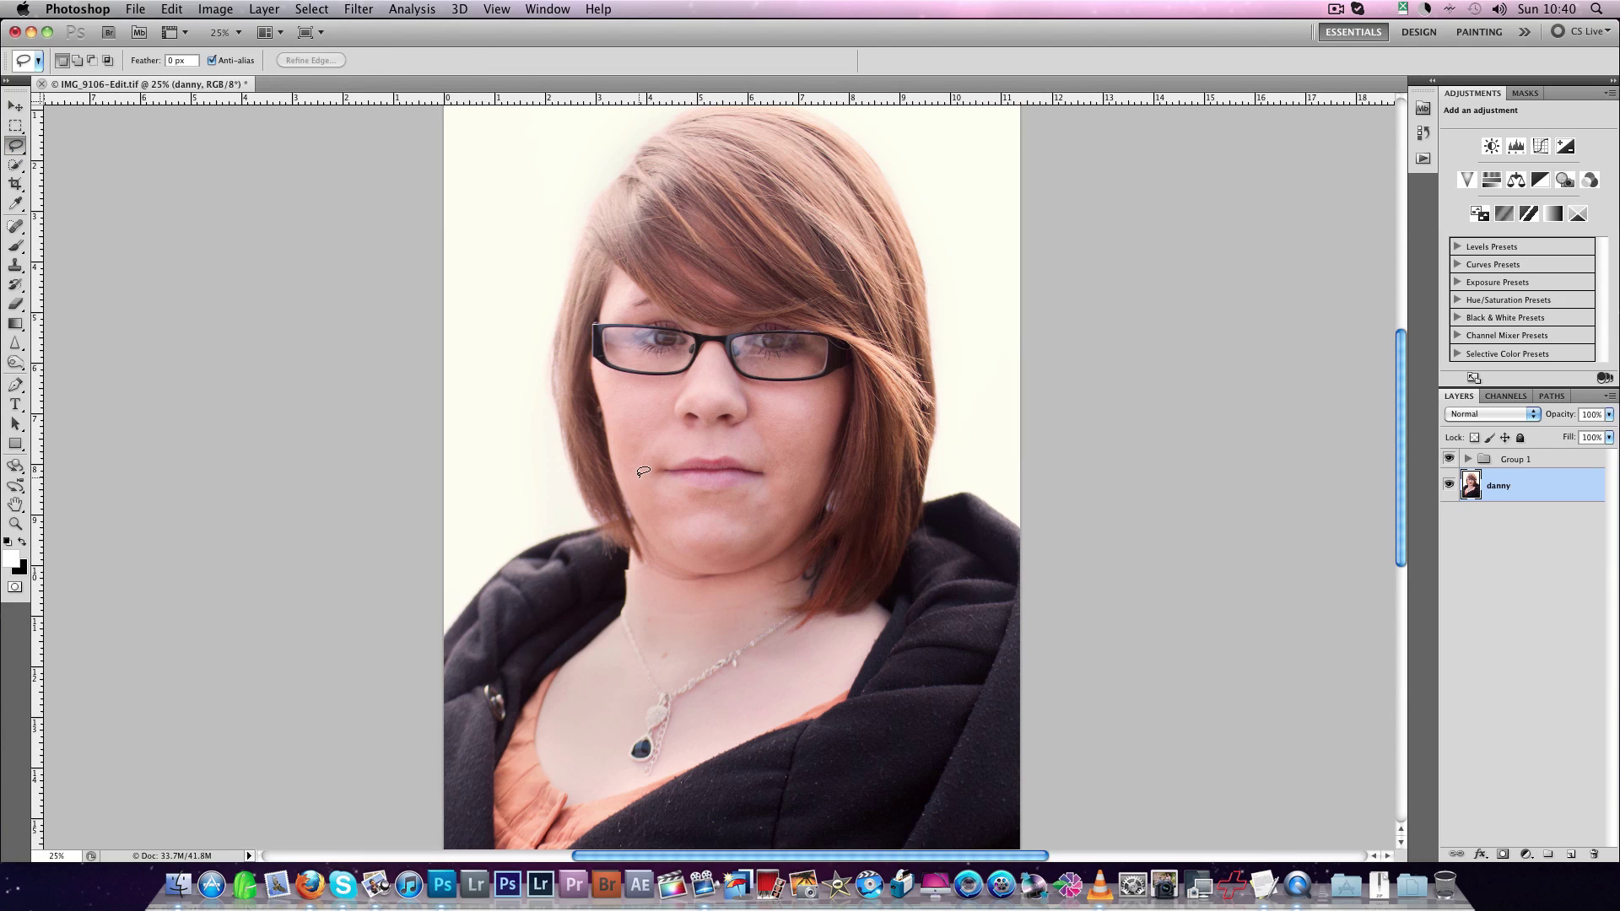
{"action": "mouse_move", "coordinate": [643, 473]}
{"action": "left_mouse_down"}
{"action": "mouse_move", "coordinate": [672, 503]}
{"action": "mouse_move", "coordinate": [782, 500]}
{"action": "mouse_move", "coordinate": [809, 464]}
{"action": "mouse_move", "coordinate": [800, 576]}
{"action": "mouse_move", "coordinate": [717, 631]}
{"action": "mouse_move", "coordinate": [625, 573]}
{"action": "mouse_move", "coordinate": [628, 464]}
{"action": "mouse_move", "coordinate": [643, 469]}
{"action": "left_mouse_up"}
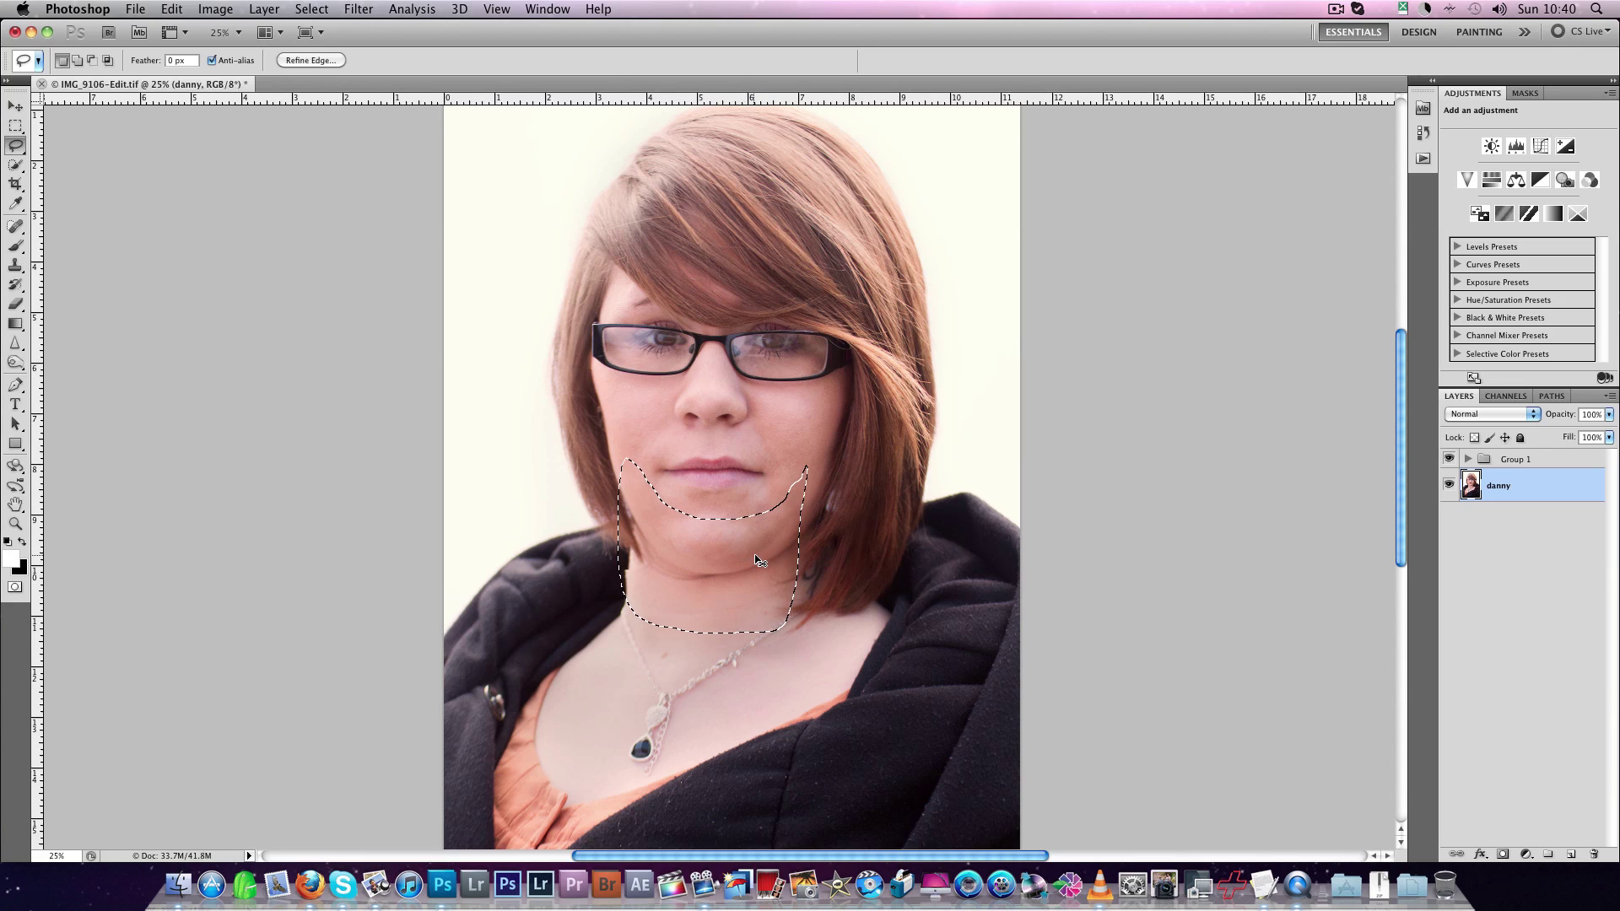
{"action": "key", "text": "super+j"}
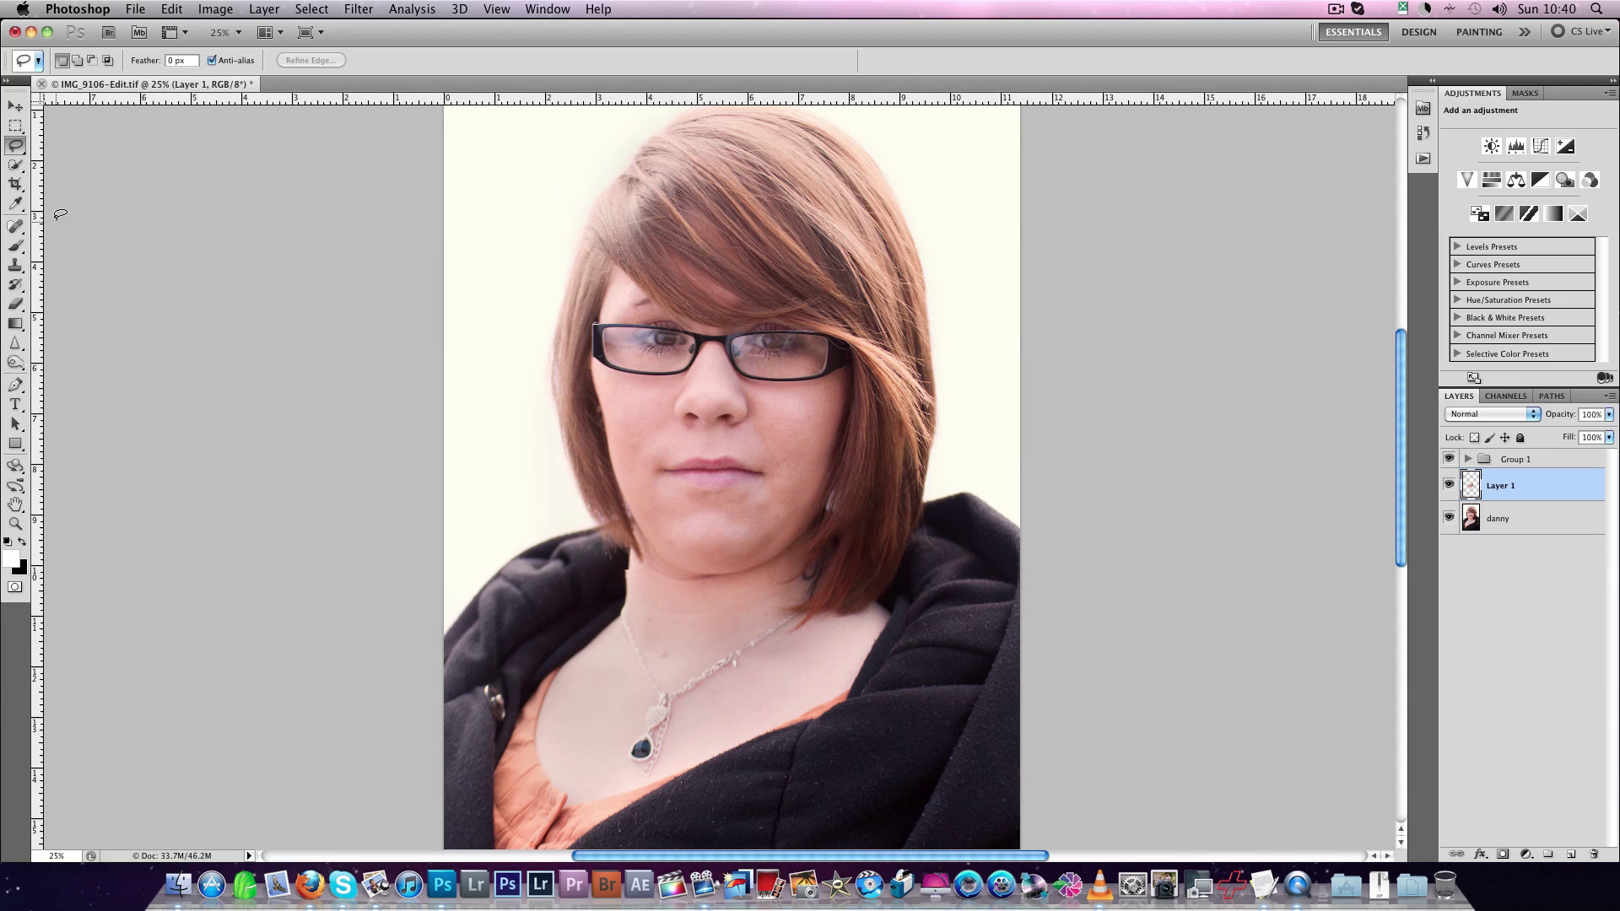
{"action": "double_click", "coordinate": [1501, 487]}
{"action": "type", "text": "chin"}
{"action": "key", "text": "Return"}
Warp the chin layer, bowing the middle grid line upward and adjusting the right jaw edge.
{"action": "key", "text": "super+t"}
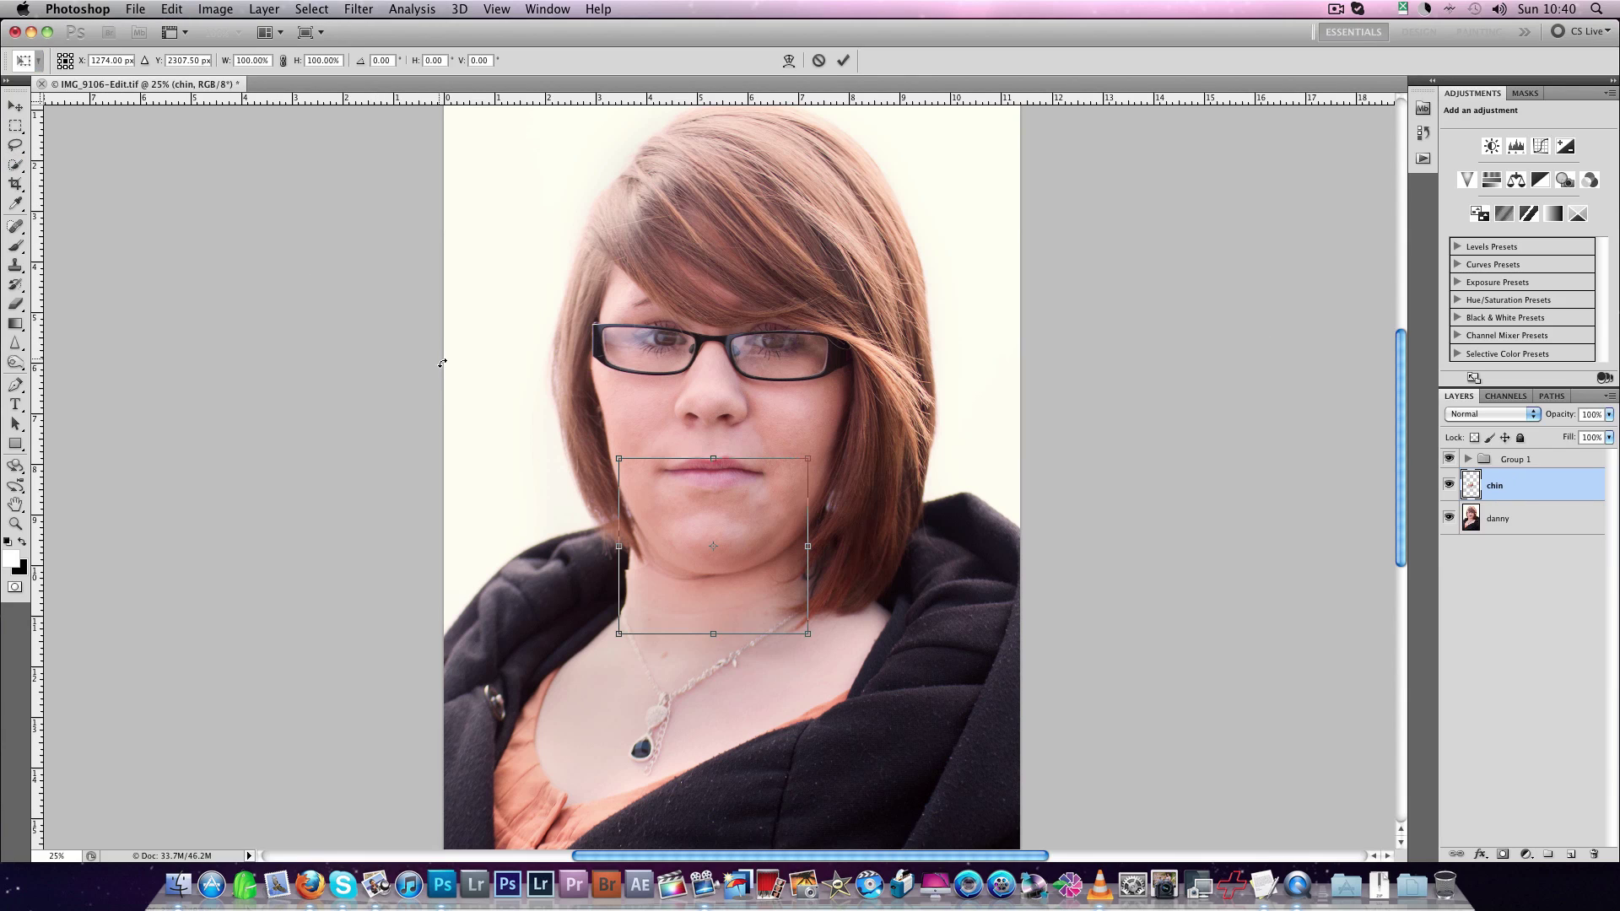
{"action": "right_click", "coordinate": [688, 537]}
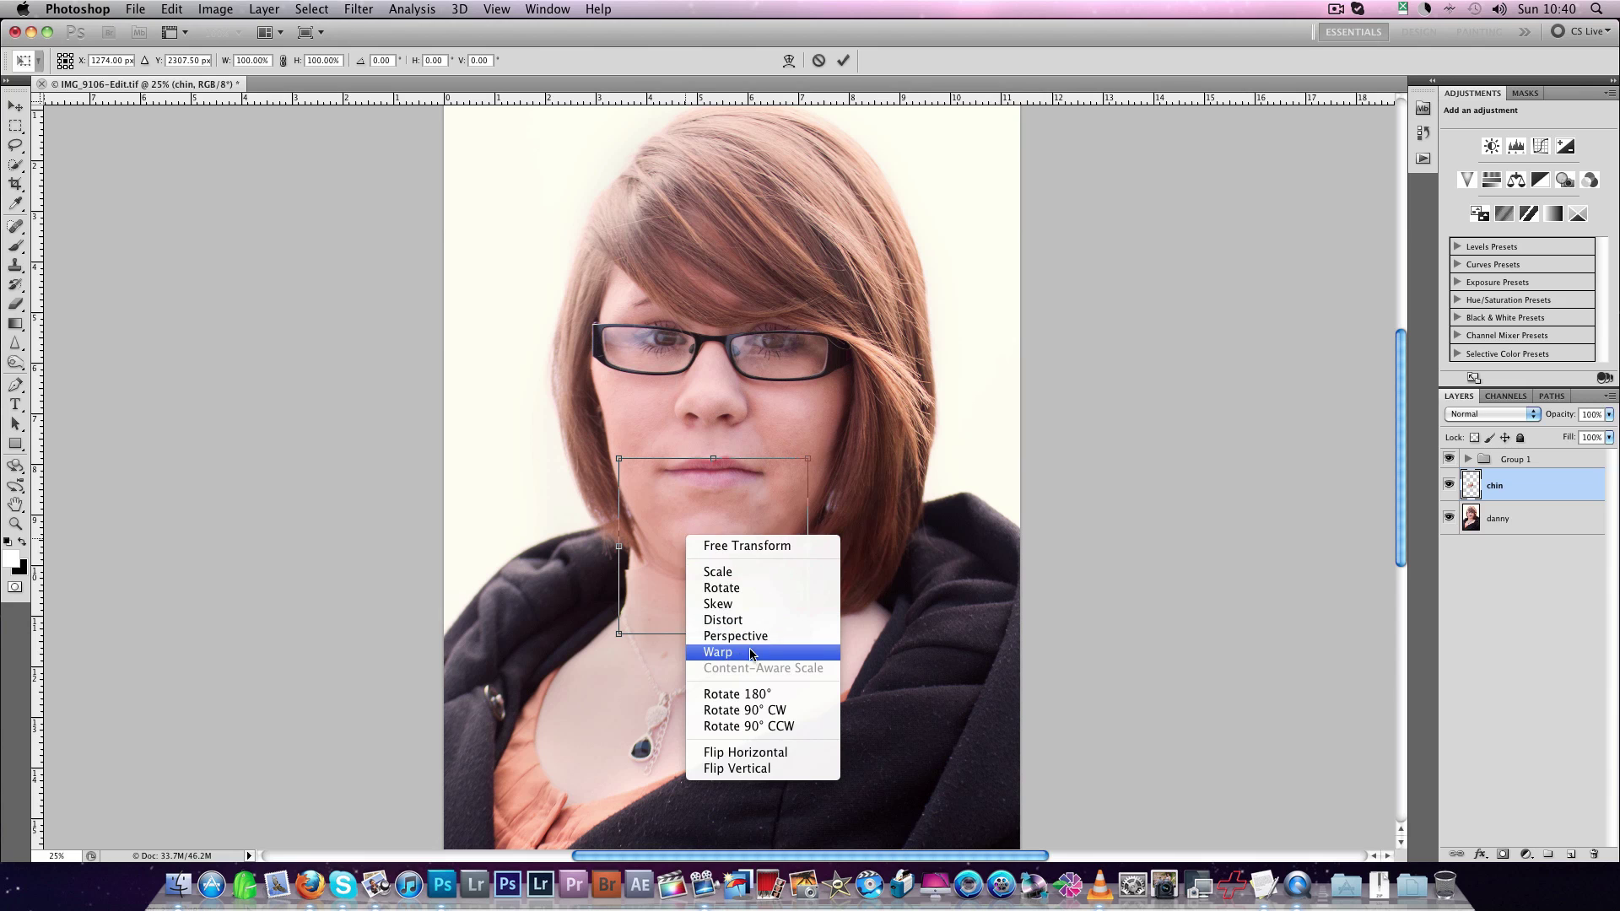
{"action": "key", "text": "Return"}
{"action": "key", "text": "super+equal"}
{"action": "key", "text": "super+equal"}
{"action": "key", "text": "super+equal"}
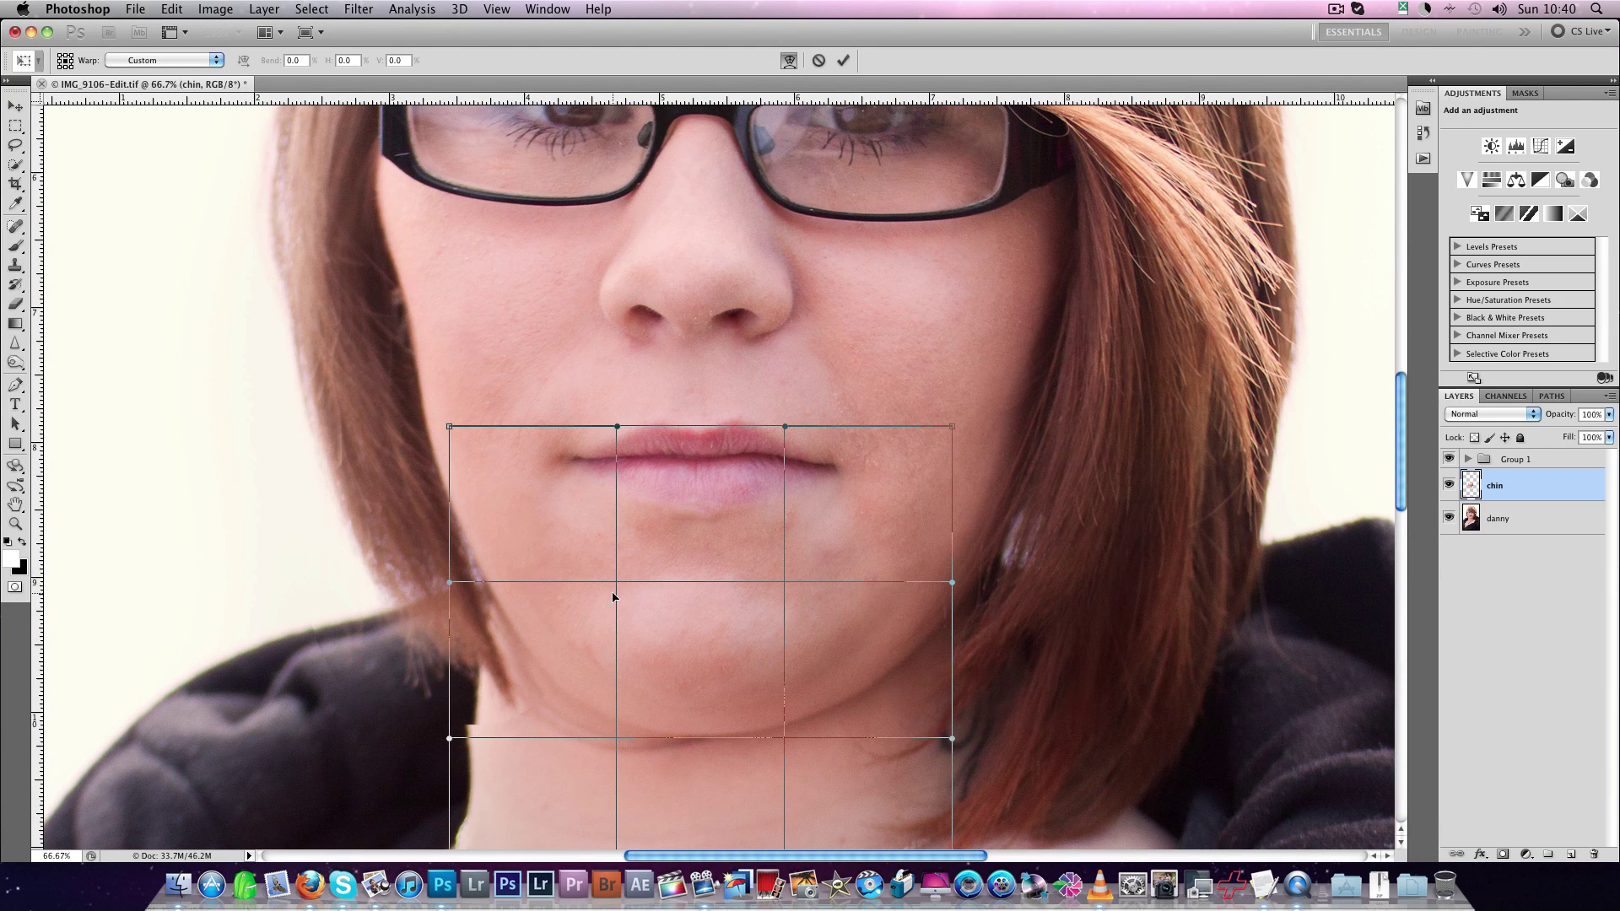
{"action": "left_click_drag", "start_coordinate": [617, 584], "coordinate": [621, 570]}
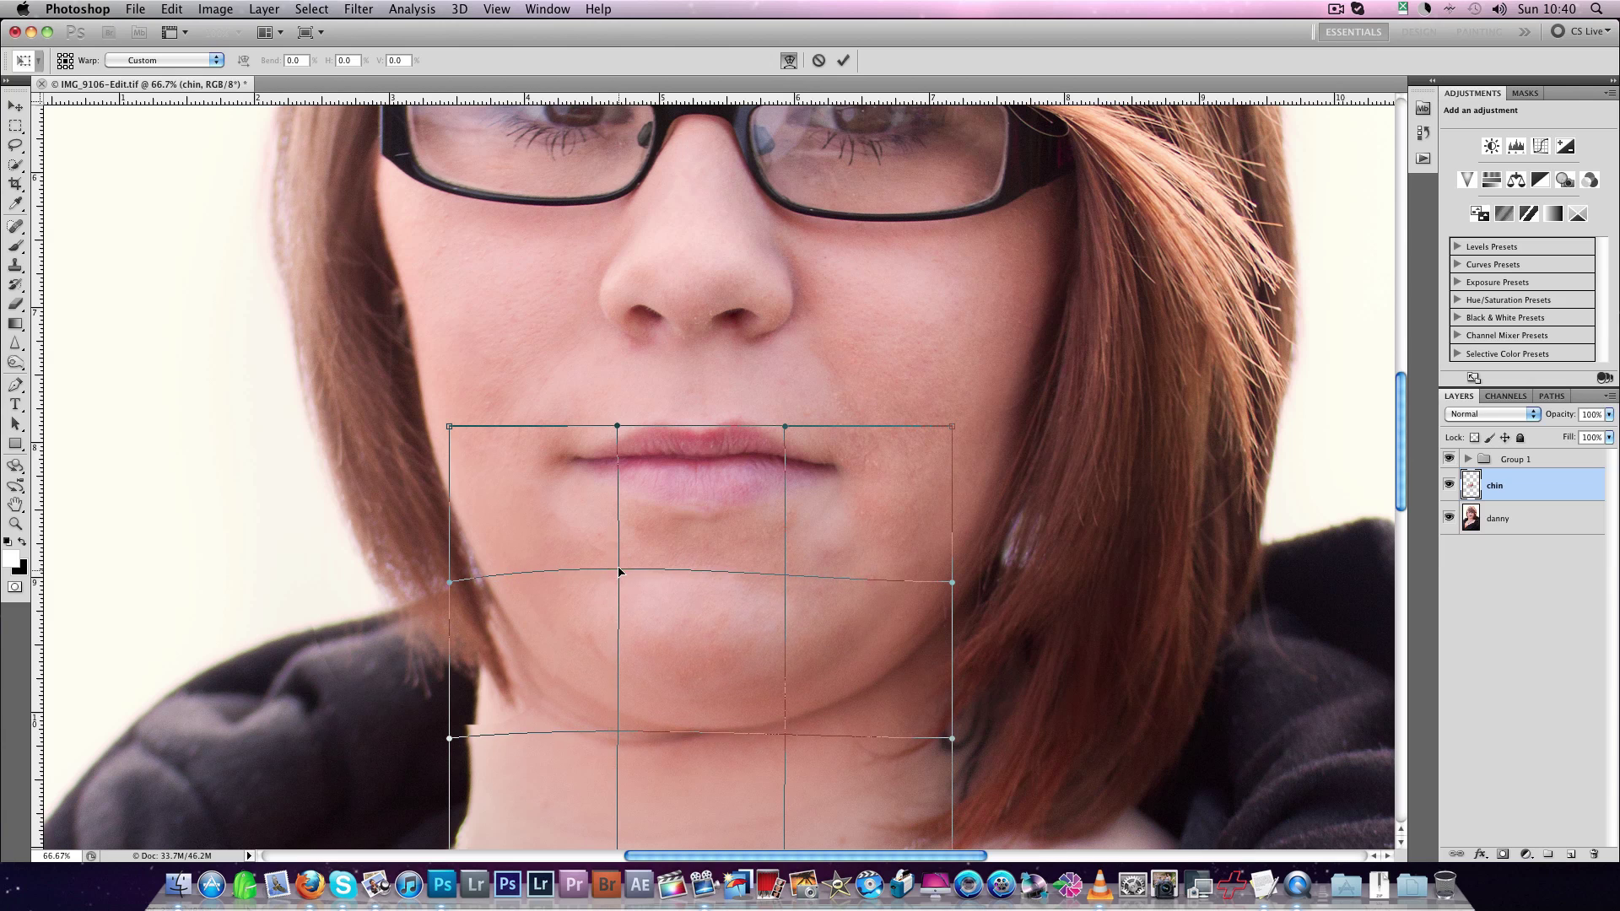
{"action": "left_click_drag", "start_coordinate": [868, 570], "coordinate": [868, 571]}
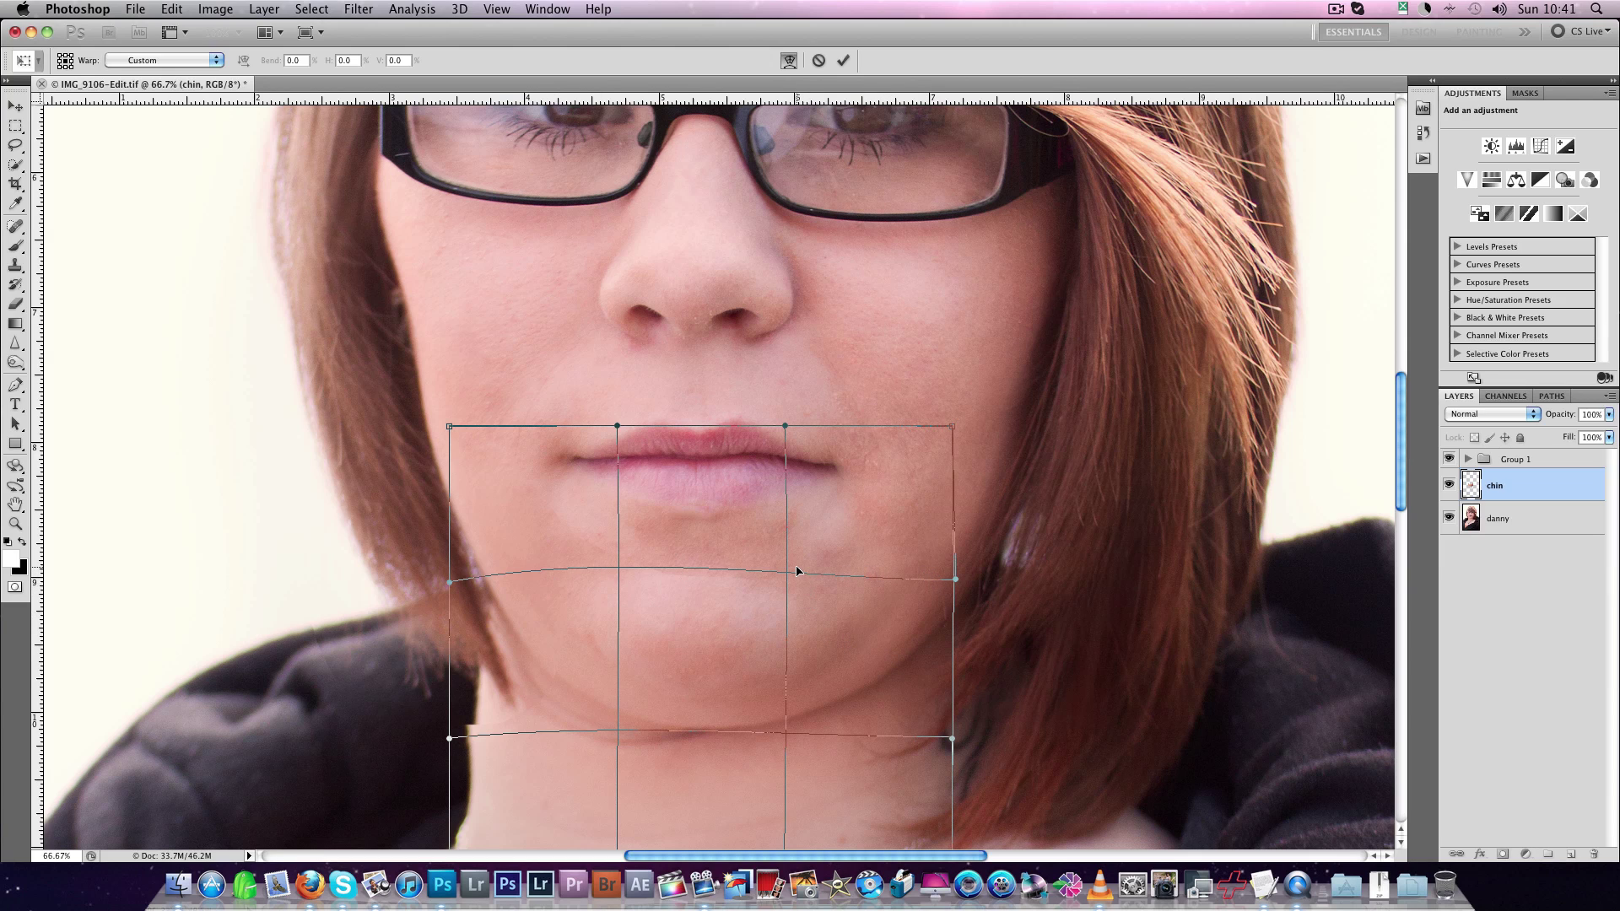
{"action": "left_click_drag", "start_coordinate": [956, 574], "coordinate": [962, 576]}
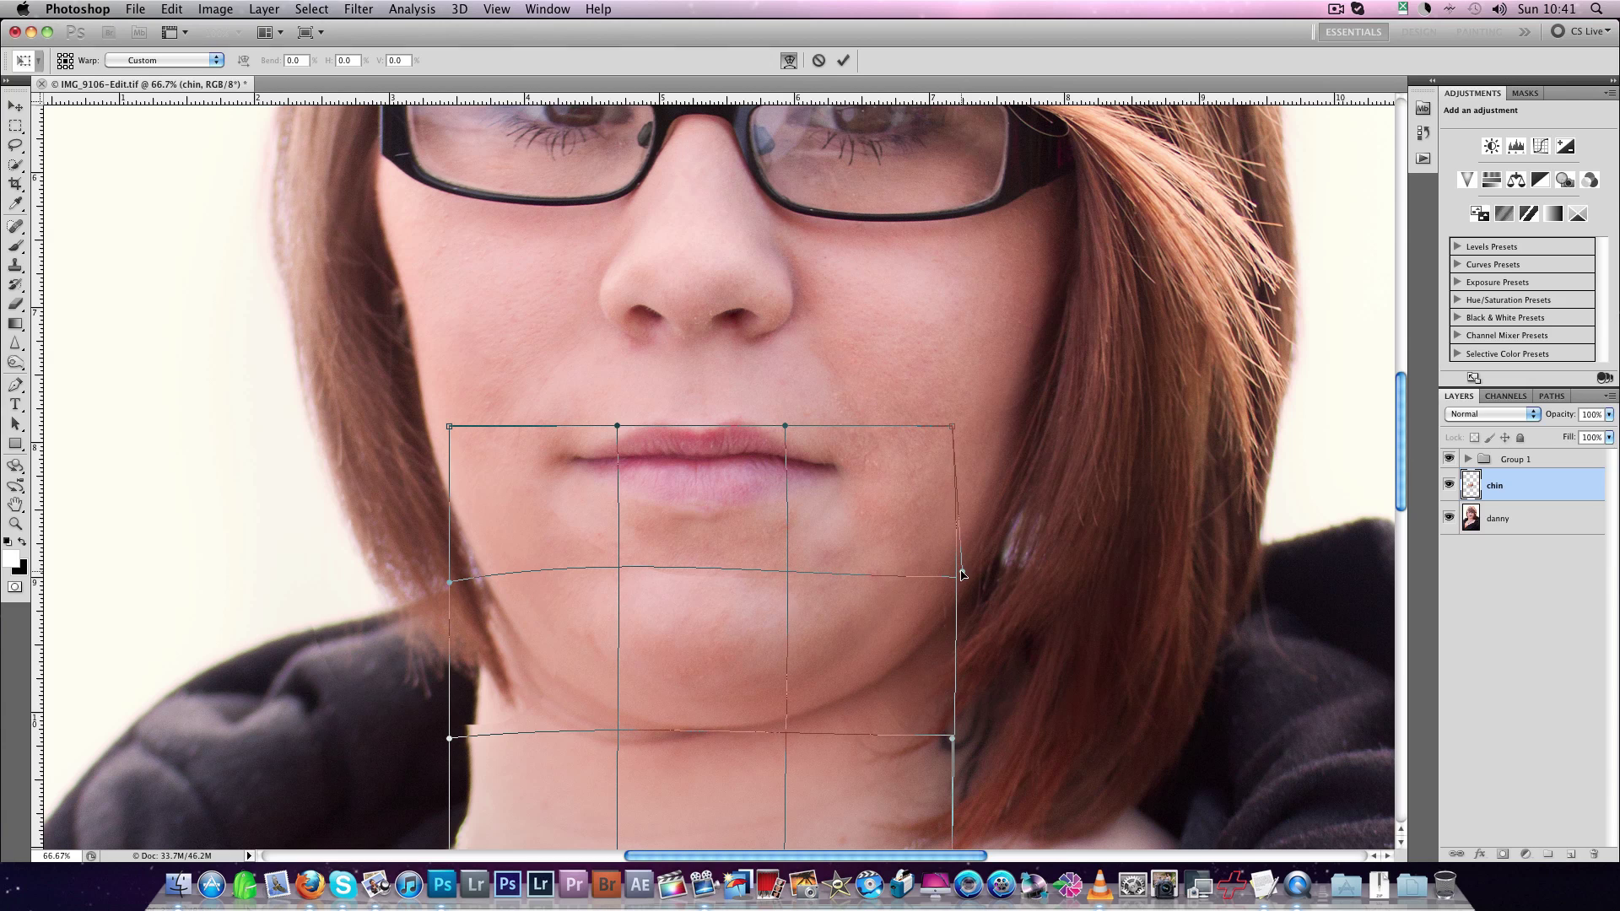
Commit the chin warp and erase the patch's edges along the jaw so it blends in.
{"action": "key", "text": "Return"}
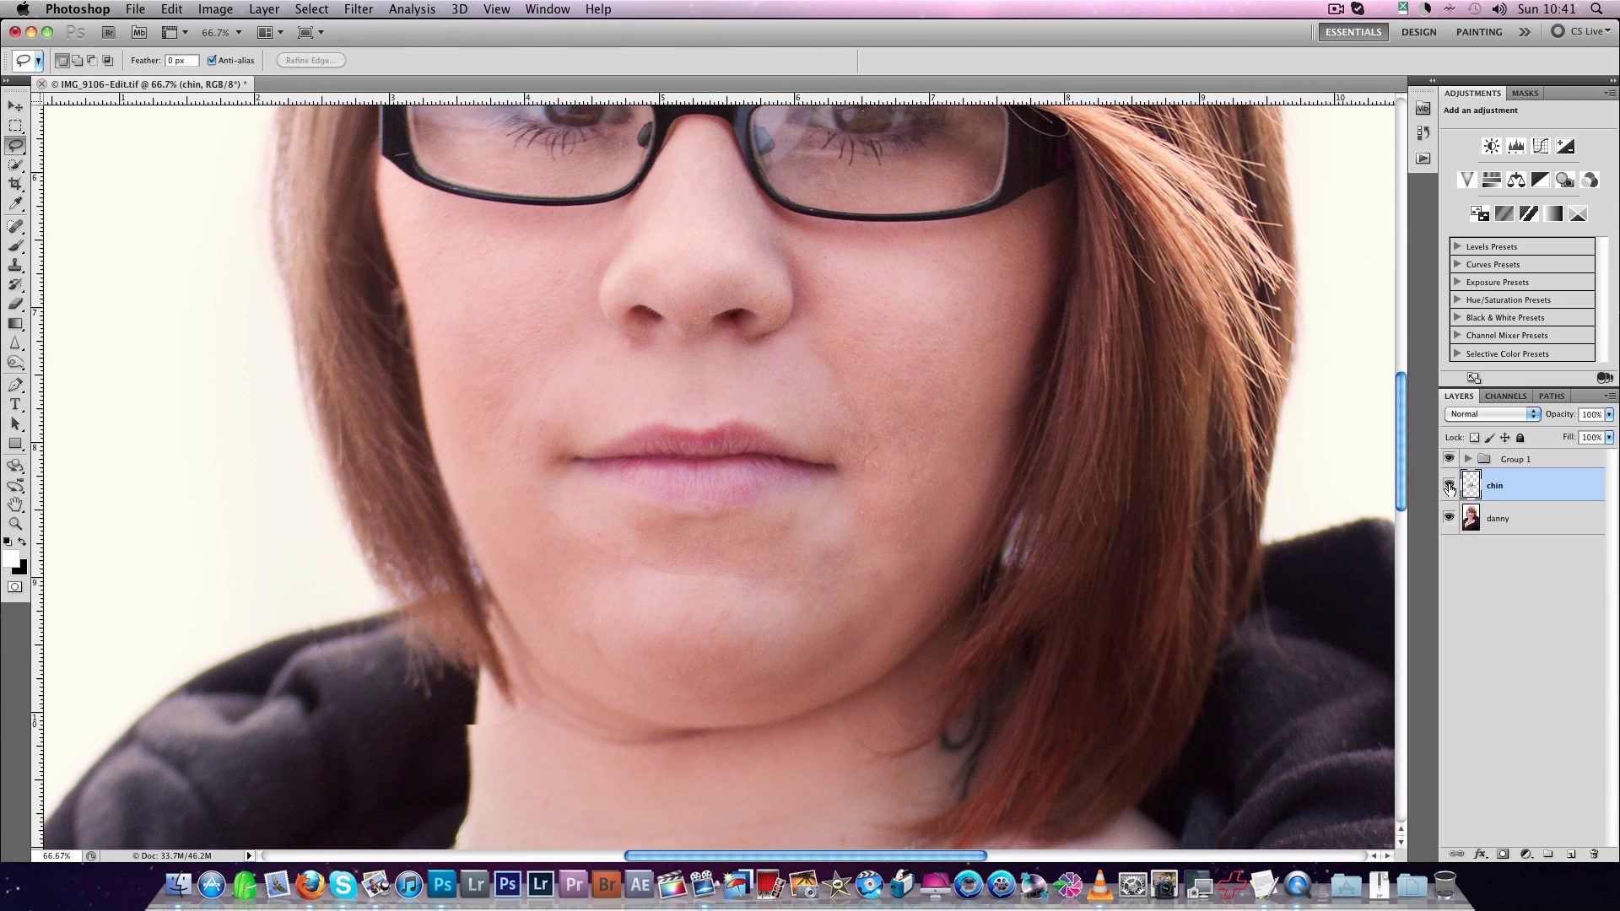
{"action": "left_click", "coordinate": [1449, 486]}
{"action": "left_click", "coordinate": [1449, 486]}
{"action": "left_click", "coordinate": [15, 304]}
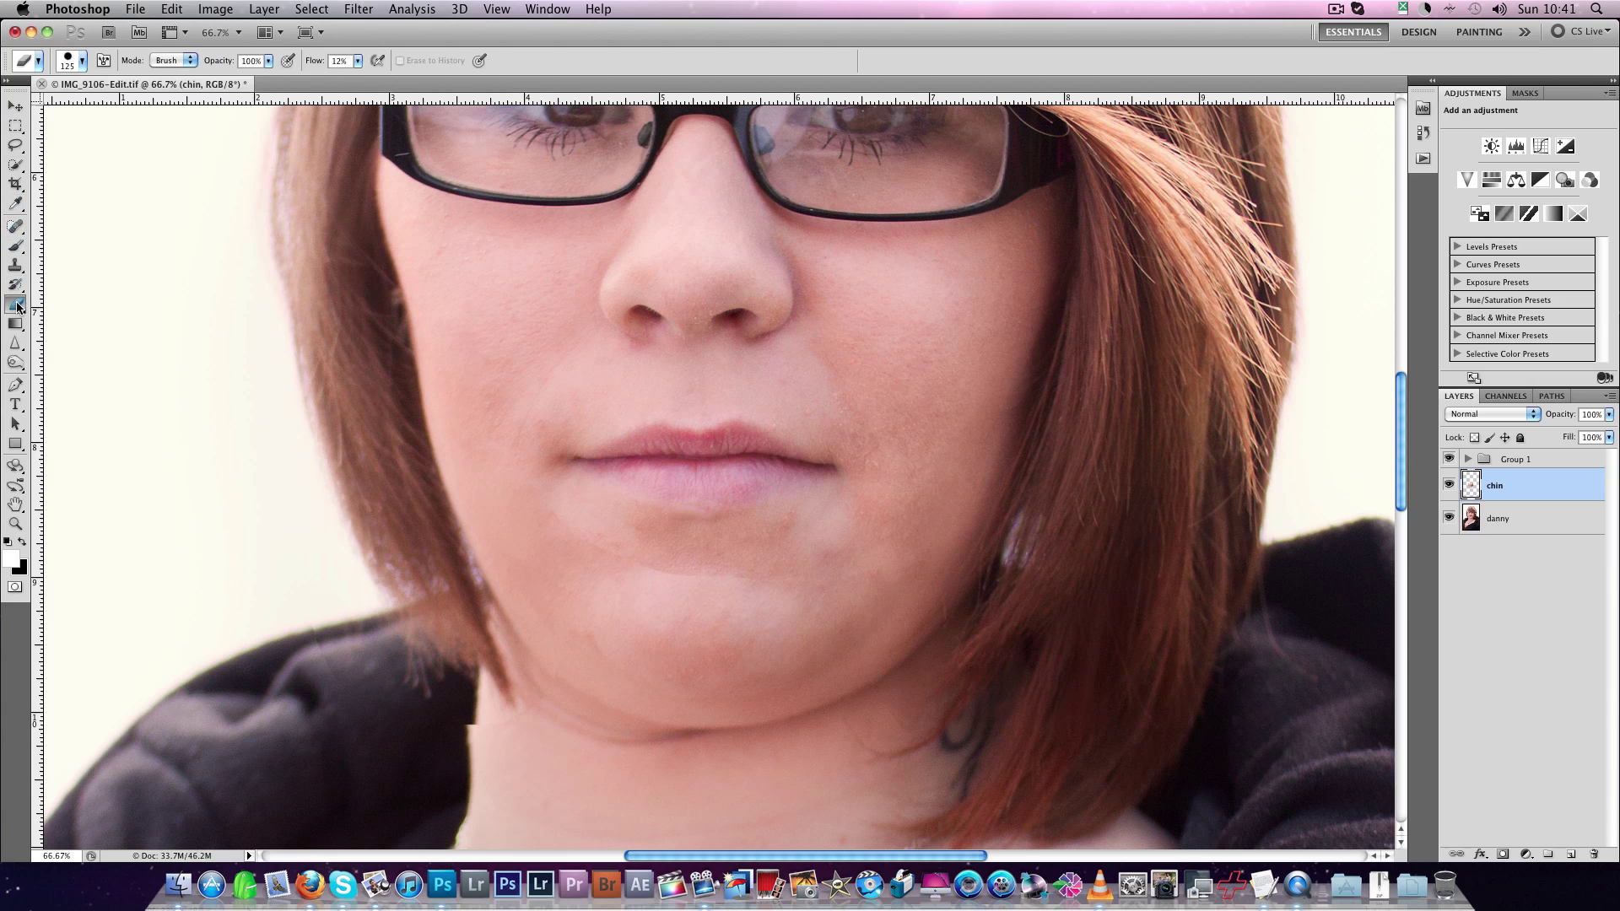
{"action": "mouse_move", "coordinate": [644, 568]}
{"action": "left_mouse_down"}
{"action": "mouse_move", "coordinate": [524, 531]}
{"action": "mouse_move", "coordinate": [815, 556]}
{"action": "mouse_move", "coordinate": [859, 525]}
{"action": "mouse_move", "coordinate": [704, 597]}
{"action": "mouse_move", "coordinate": [596, 569]}
{"action": "mouse_move", "coordinate": [604, 617]}
{"action": "mouse_move", "coordinate": [656, 636]}
{"action": "mouse_move", "coordinate": [831, 608]}
{"action": "mouse_move", "coordinate": [881, 564]}
{"action": "mouse_move", "coordinate": [800, 634]}
{"action": "mouse_move", "coordinate": [623, 602]}
{"action": "mouse_move", "coordinate": [813, 553]}
{"action": "mouse_move", "coordinate": [570, 555]}
{"action": "mouse_move", "coordinate": [552, 562]}
{"action": "mouse_move", "coordinate": [591, 622]}
{"action": "mouse_move", "coordinate": [572, 618]}
{"action": "mouse_move", "coordinate": [519, 678]}
{"action": "mouse_move", "coordinate": [546, 642]}
{"action": "mouse_move", "coordinate": [590, 658]}
{"action": "mouse_move", "coordinate": [576, 640]}
{"action": "mouse_move", "coordinate": [859, 620]}
{"action": "mouse_move", "coordinate": [654, 650]}
{"action": "mouse_move", "coordinate": [546, 607]}
{"action": "mouse_move", "coordinate": [579, 651]}
{"action": "left_mouse_up"}
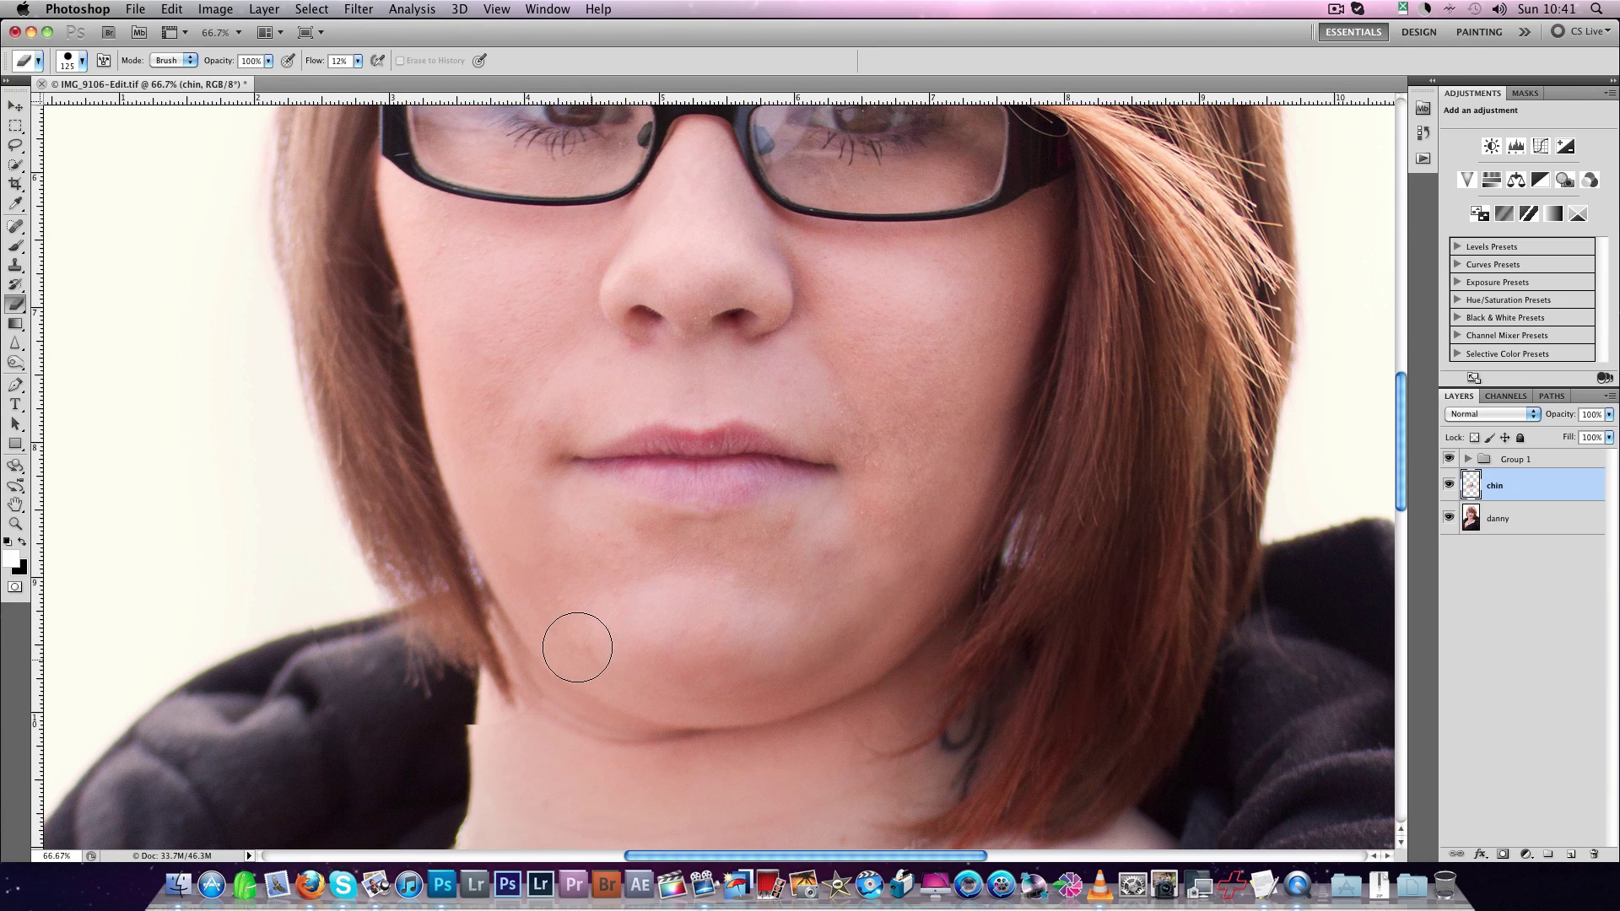
{"action": "left_click", "coordinate": [1449, 486]}
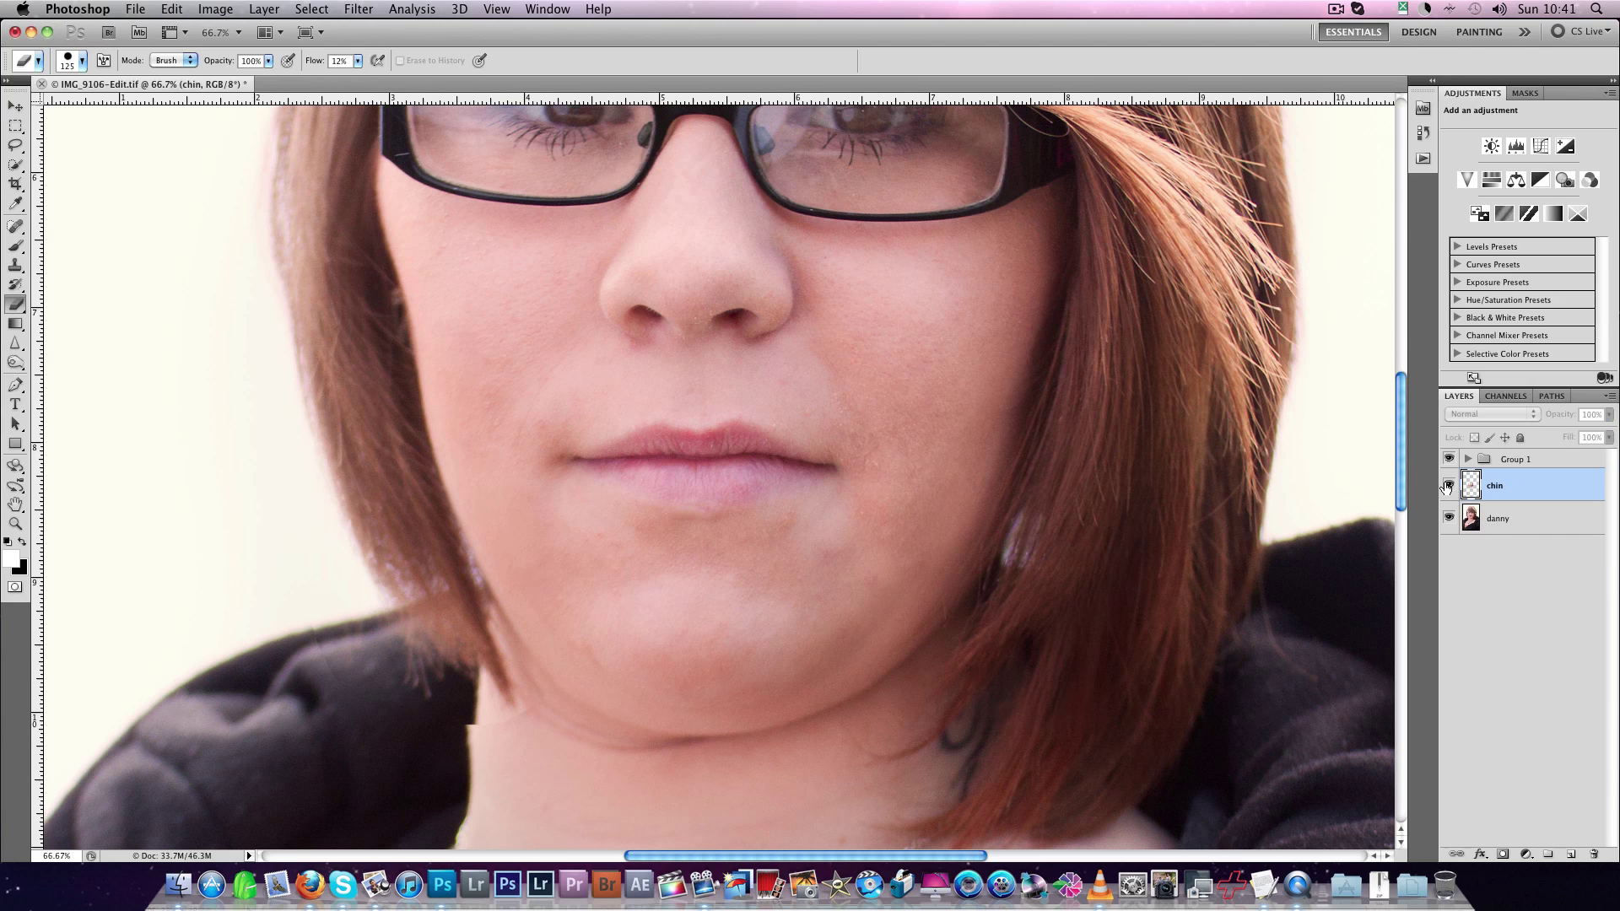
{"action": "left_click", "coordinate": [1449, 486]}
{"action": "left_click", "coordinate": [1449, 485]}
{"action": "left_click", "coordinate": [1449, 485]}
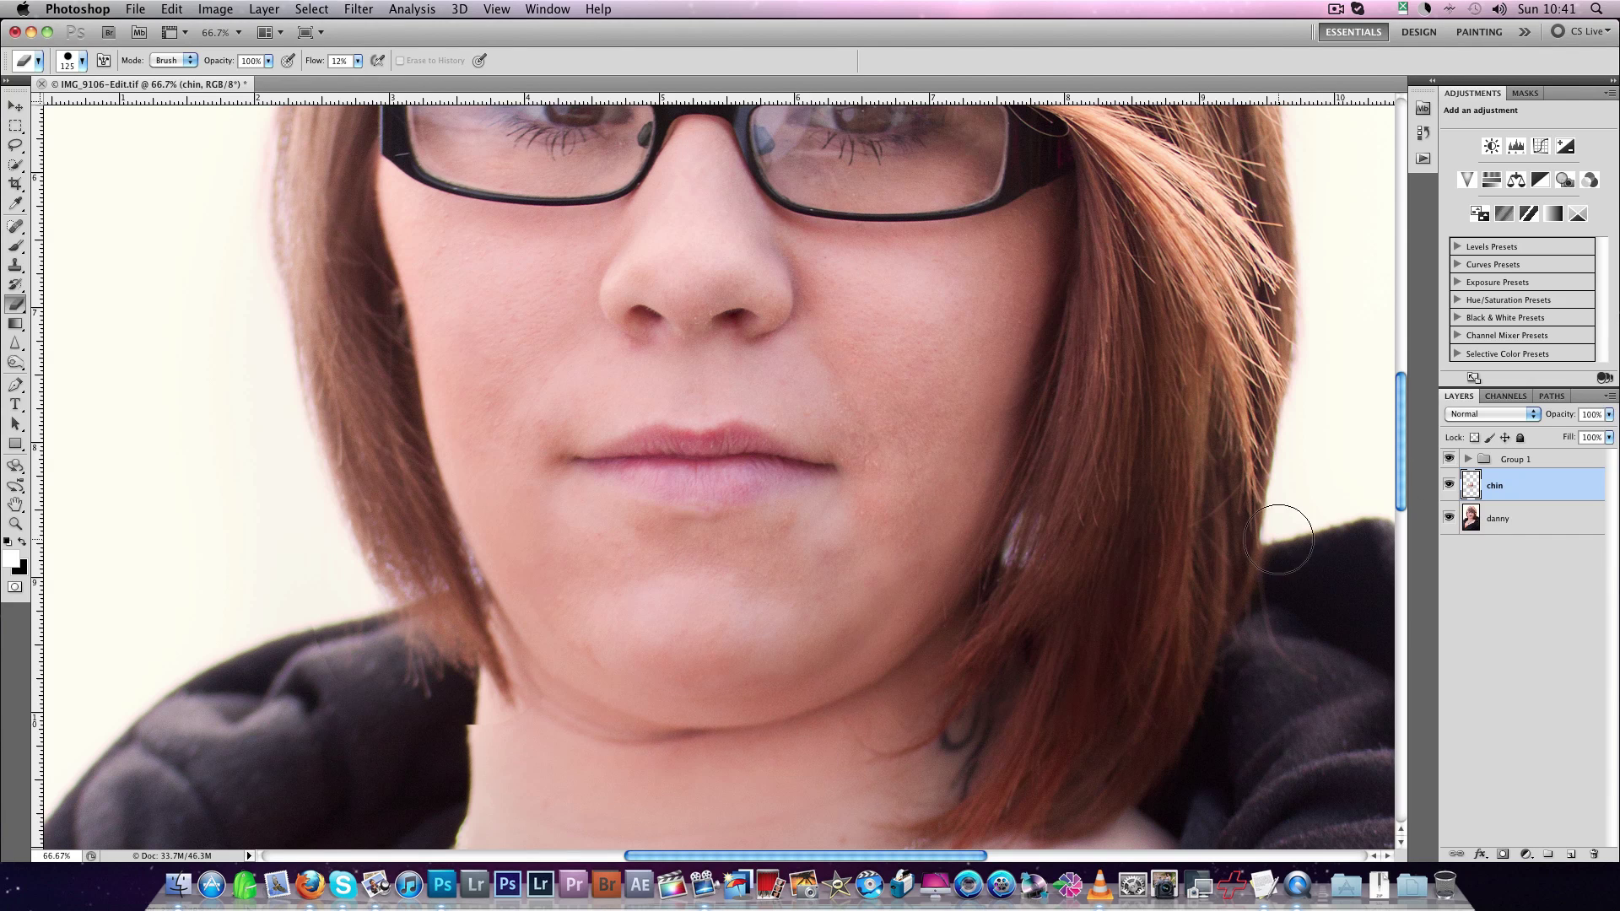
{"action": "mouse_move", "coordinate": [537, 723]}
{"action": "left_mouse_down"}
{"action": "mouse_move", "coordinate": [507, 714]}
{"action": "mouse_move", "coordinate": [574, 766]}
{"action": "mouse_move", "coordinate": [501, 700]}
{"action": "mouse_move", "coordinate": [566, 761]}
{"action": "mouse_move", "coordinate": [540, 743]}
{"action": "mouse_move", "coordinate": [609, 622]}
{"action": "mouse_move", "coordinate": [618, 659]}
{"action": "mouse_move", "coordinate": [591, 629]}
{"action": "left_mouse_up"}
{"action": "key", "text": "super+minus"}
{"action": "key", "text": "super+minus"}
{"action": "key", "text": "super+minus"}
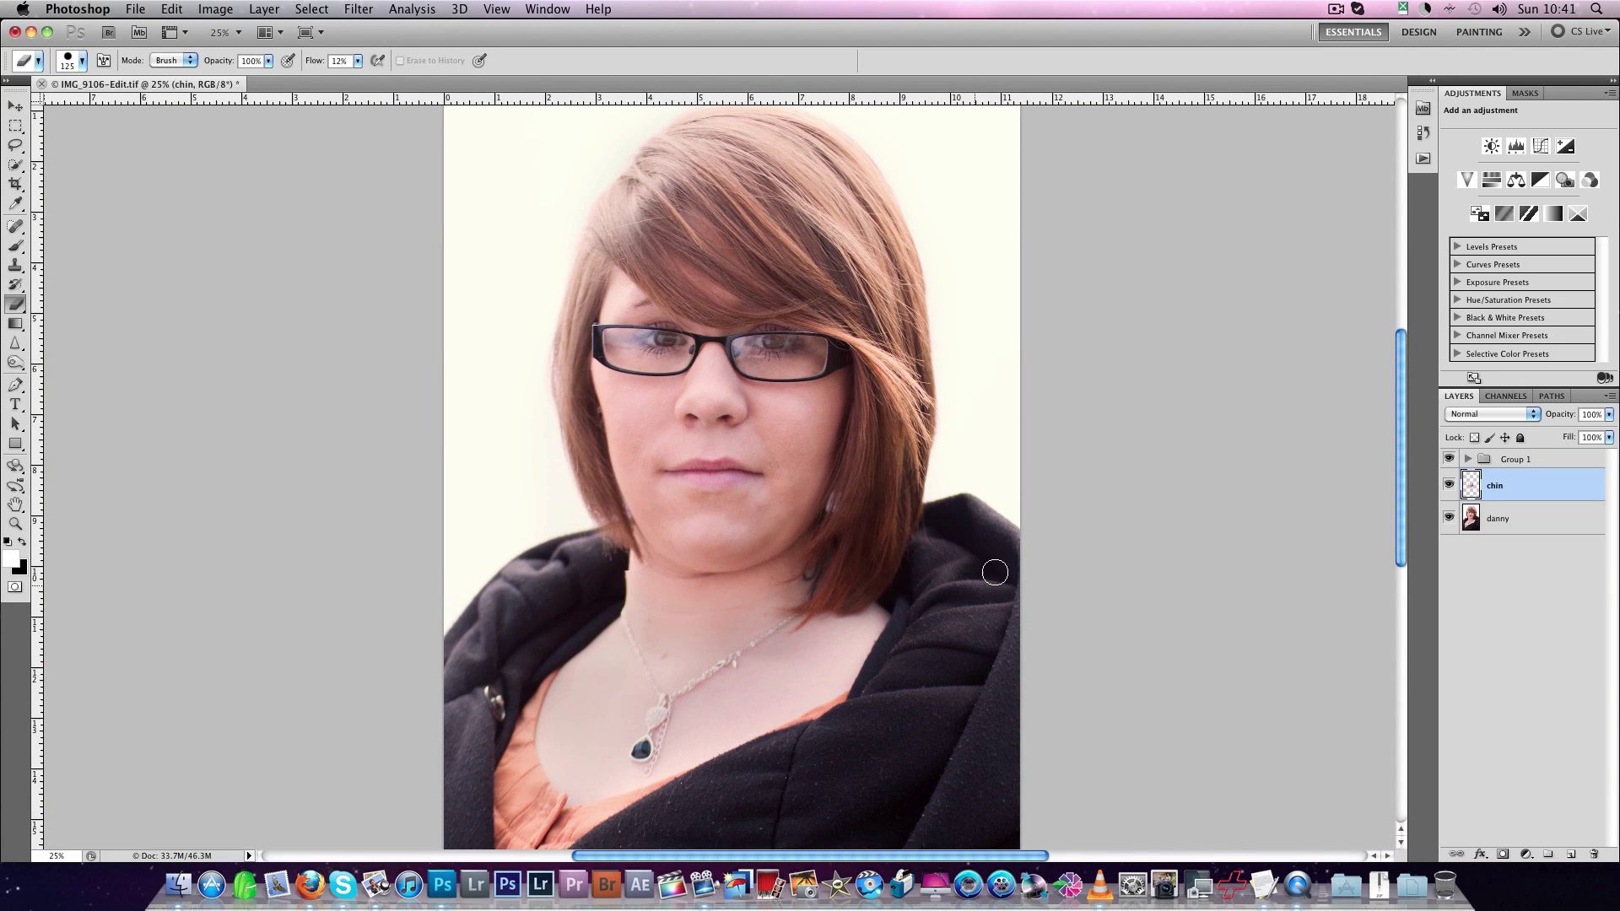
Move the chin layer into Group 1, toggle the group to compare, and reselect danny.
{"action": "left_click", "coordinate": [1449, 490]}
{"action": "left_click_drag", "start_coordinate": [1495, 494], "coordinate": [1490, 461]}
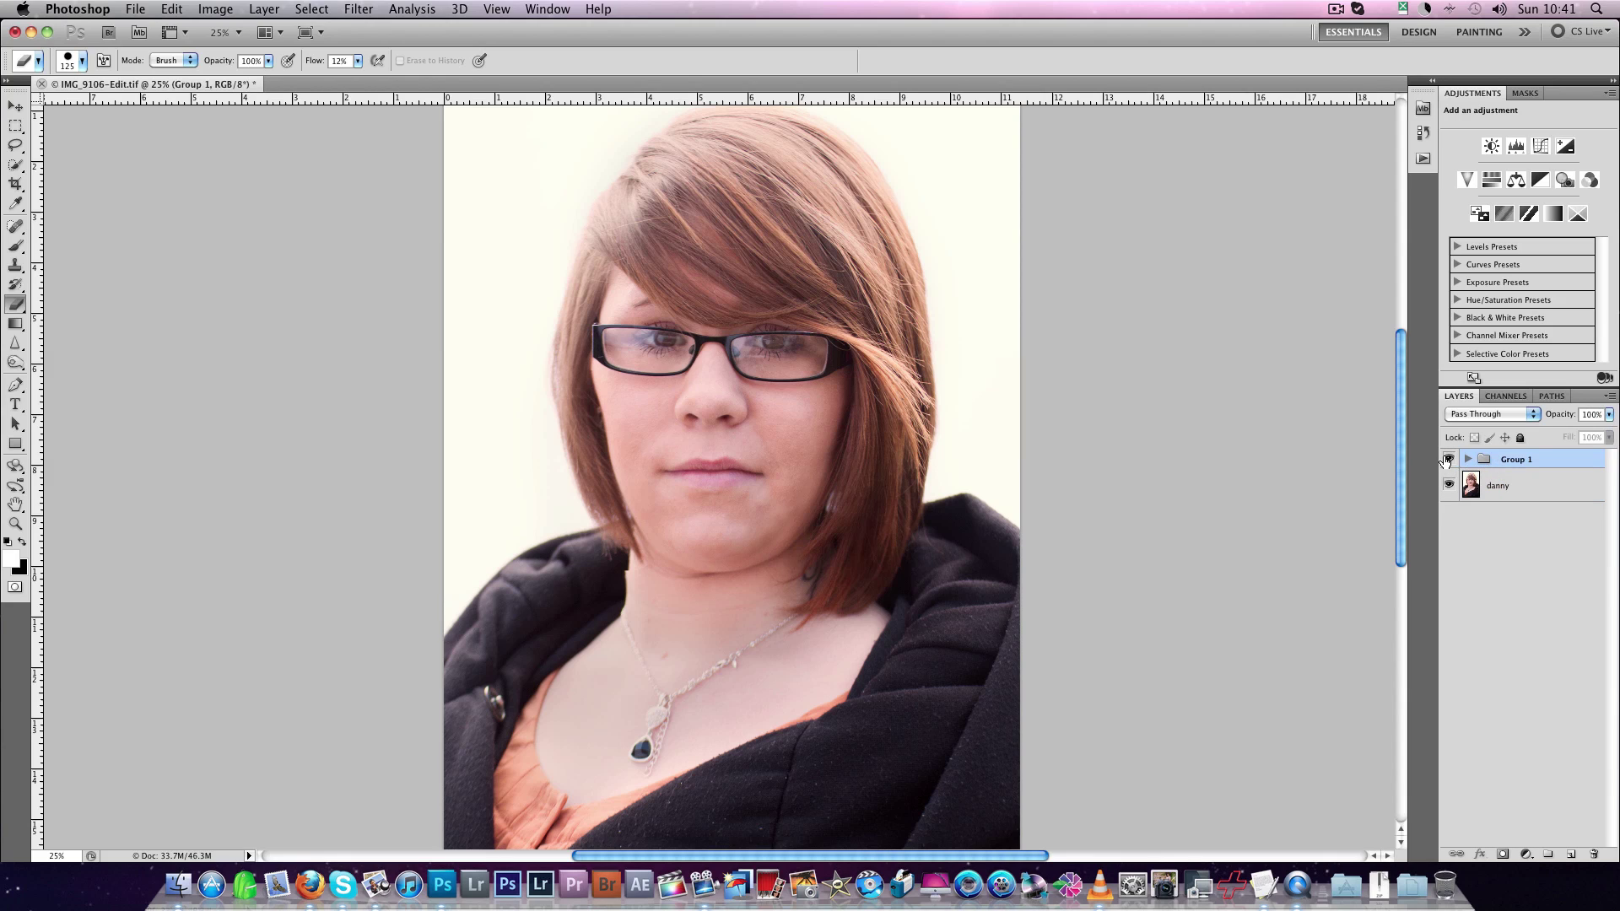
{"action": "left_click", "coordinate": [1448, 460]}
{"action": "left_click", "coordinate": [1448, 461]}
{"action": "left_click", "coordinate": [1448, 460]}
{"action": "left_click", "coordinate": [1448, 461]}
{"action": "left_click", "coordinate": [1448, 461]}
{"action": "left_click", "coordinate": [1448, 461]}
{"action": "left_click", "coordinate": [1448, 460]}
{"action": "left_click", "coordinate": [1448, 461]}
{"action": "left_click", "coordinate": [1448, 461]}
{"action": "left_click", "coordinate": [1448, 460]}
{"action": "left_click", "coordinate": [1524, 483]}
{"action": "left_click", "coordinate": [15, 144]}
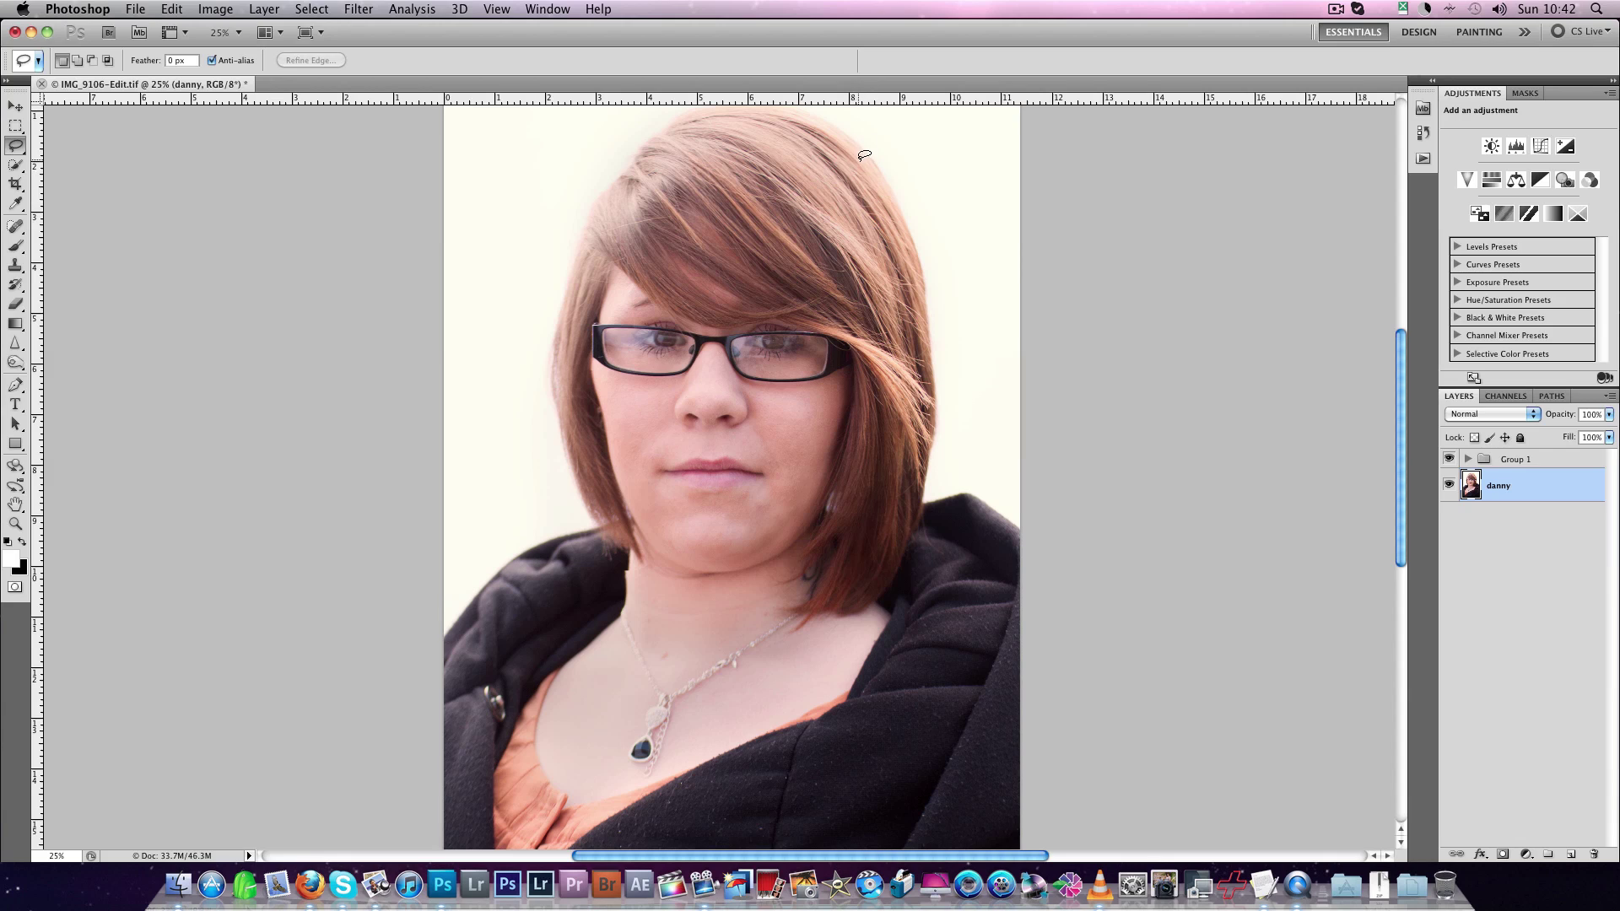
Copy the right-side hair to a new Layer 1 and warp it inward, committing the warp.
{"action": "mouse_move", "coordinate": [862, 225]}
{"action": "left_mouse_down"}
{"action": "mouse_move", "coordinate": [896, 487]}
{"action": "mouse_move", "coordinate": [946, 492]}
{"action": "mouse_move", "coordinate": [972, 437]}
{"action": "mouse_move", "coordinate": [952, 273]}
{"action": "mouse_move", "coordinate": [899, 138]}
{"action": "mouse_move", "coordinate": [853, 141]}
{"action": "mouse_move", "coordinate": [858, 180]}
{"action": "left_mouse_up"}
{"action": "key", "text": "ctrl+j"}
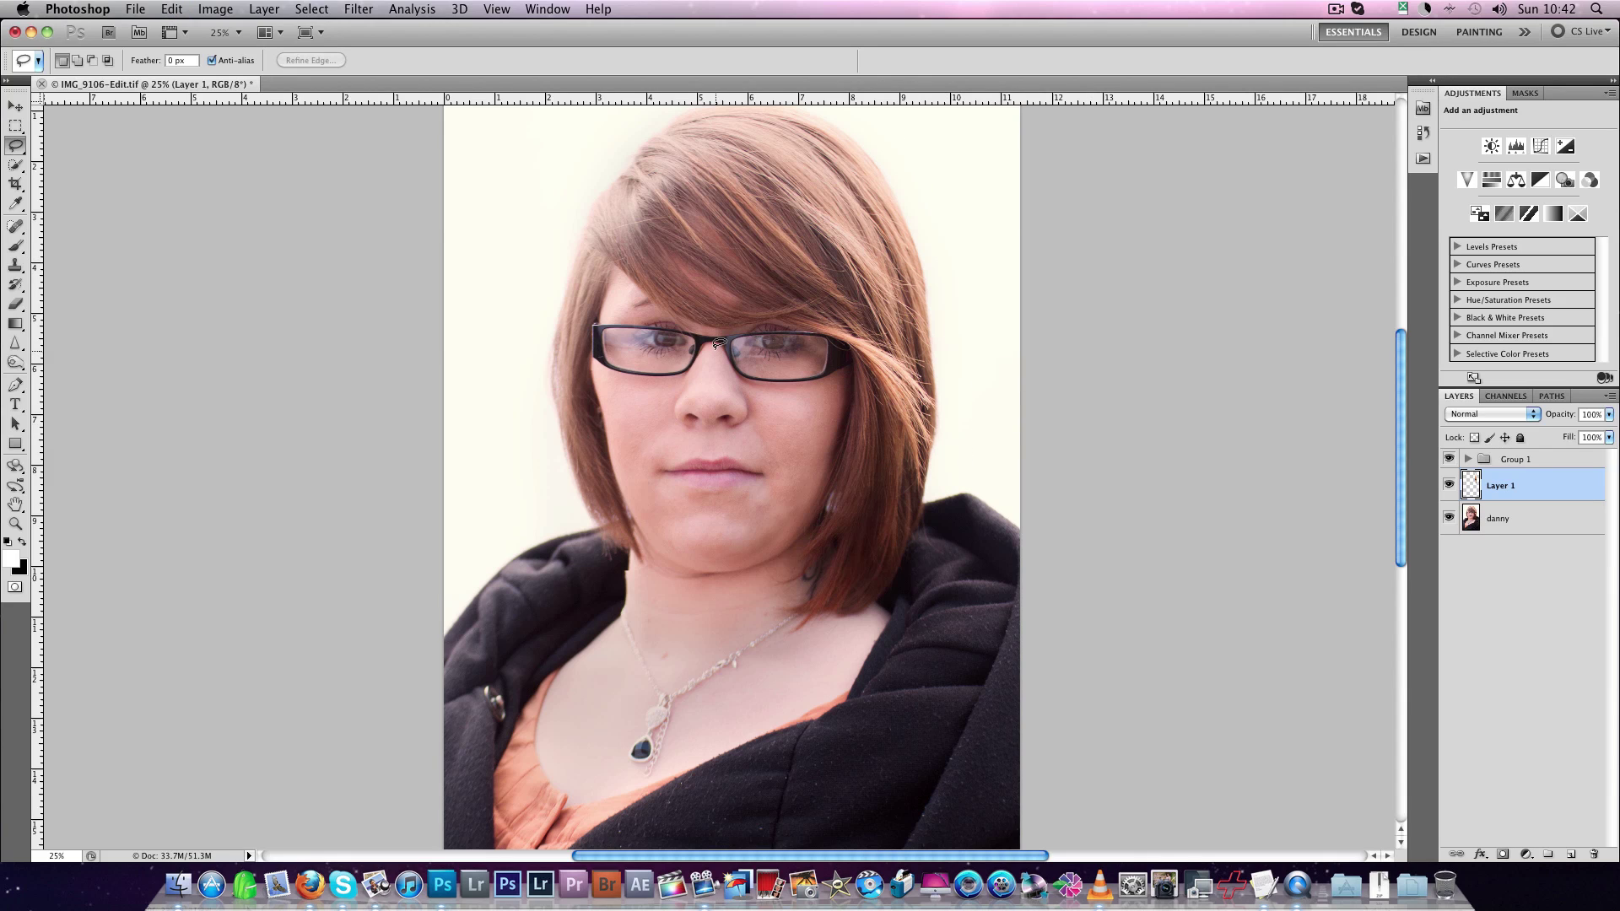
{"action": "key", "text": "ctrl+t"}
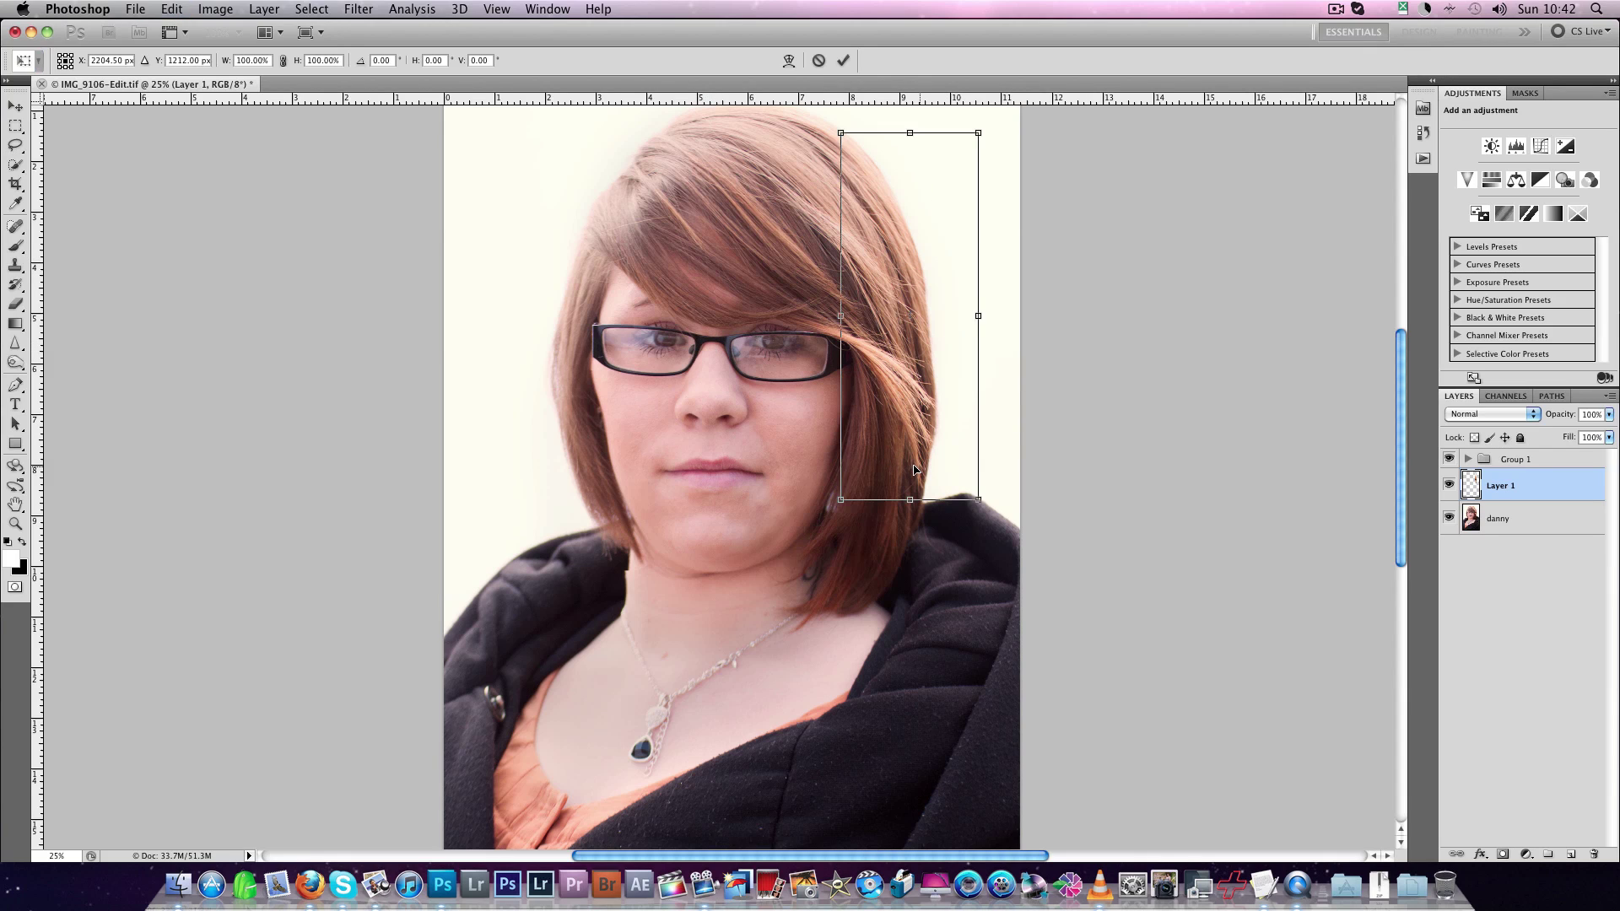
{"action": "right_click", "coordinate": [902, 390]}
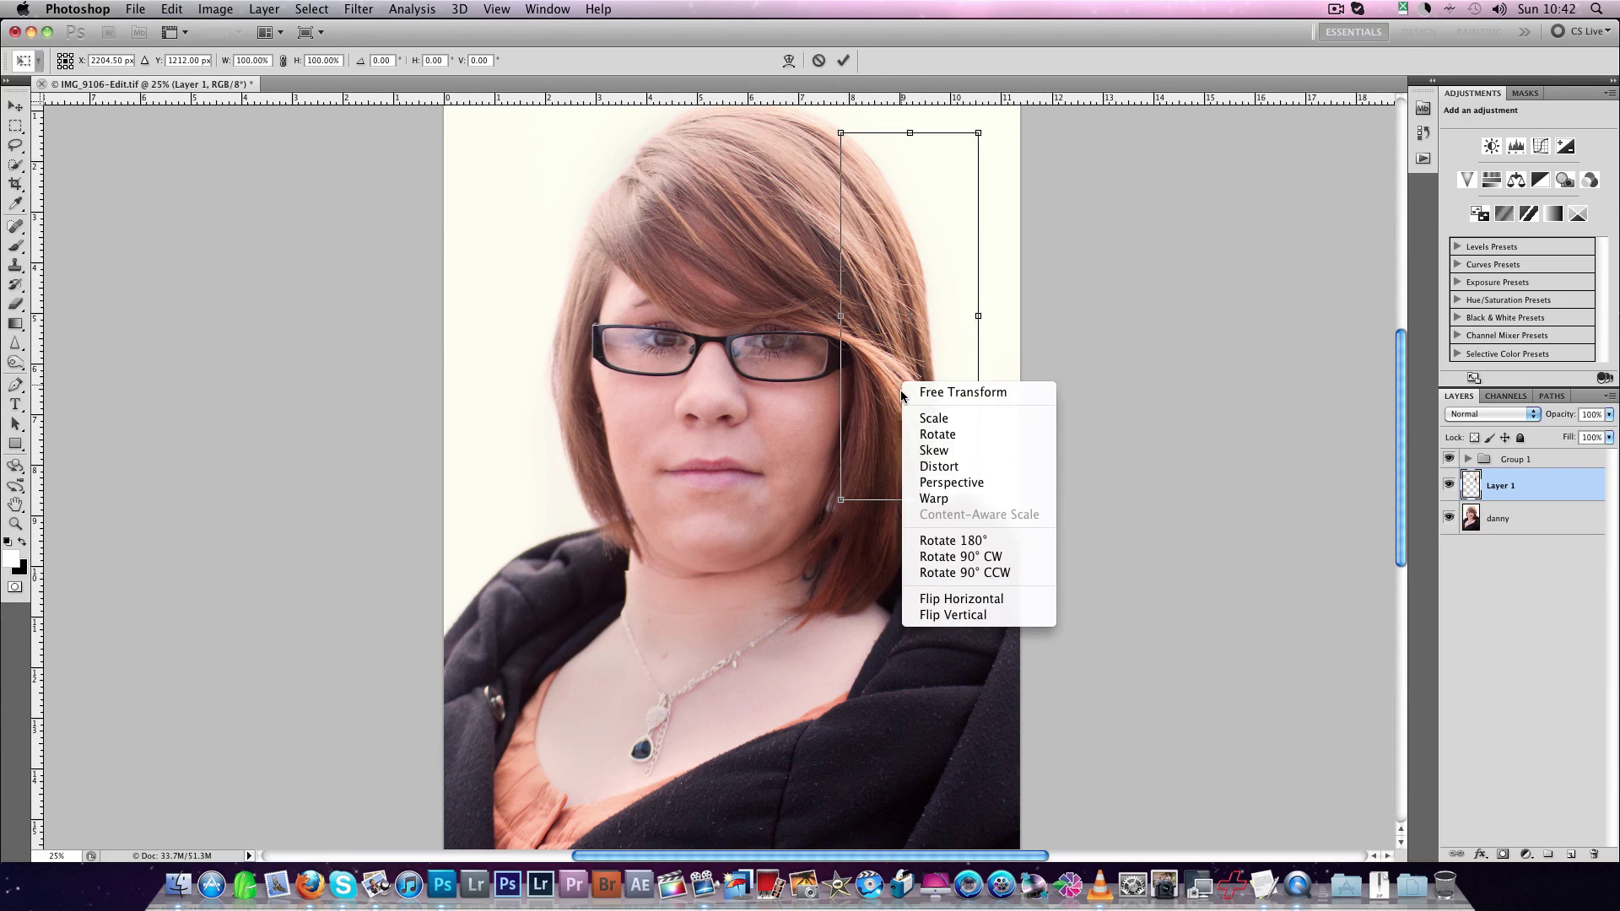
{"action": "left_click", "coordinate": [936, 496]}
{"action": "left_click_drag", "start_coordinate": [925, 424], "coordinate": [918, 424]}
{"action": "left_click_drag", "start_coordinate": [911, 192], "coordinate": [906, 197]}
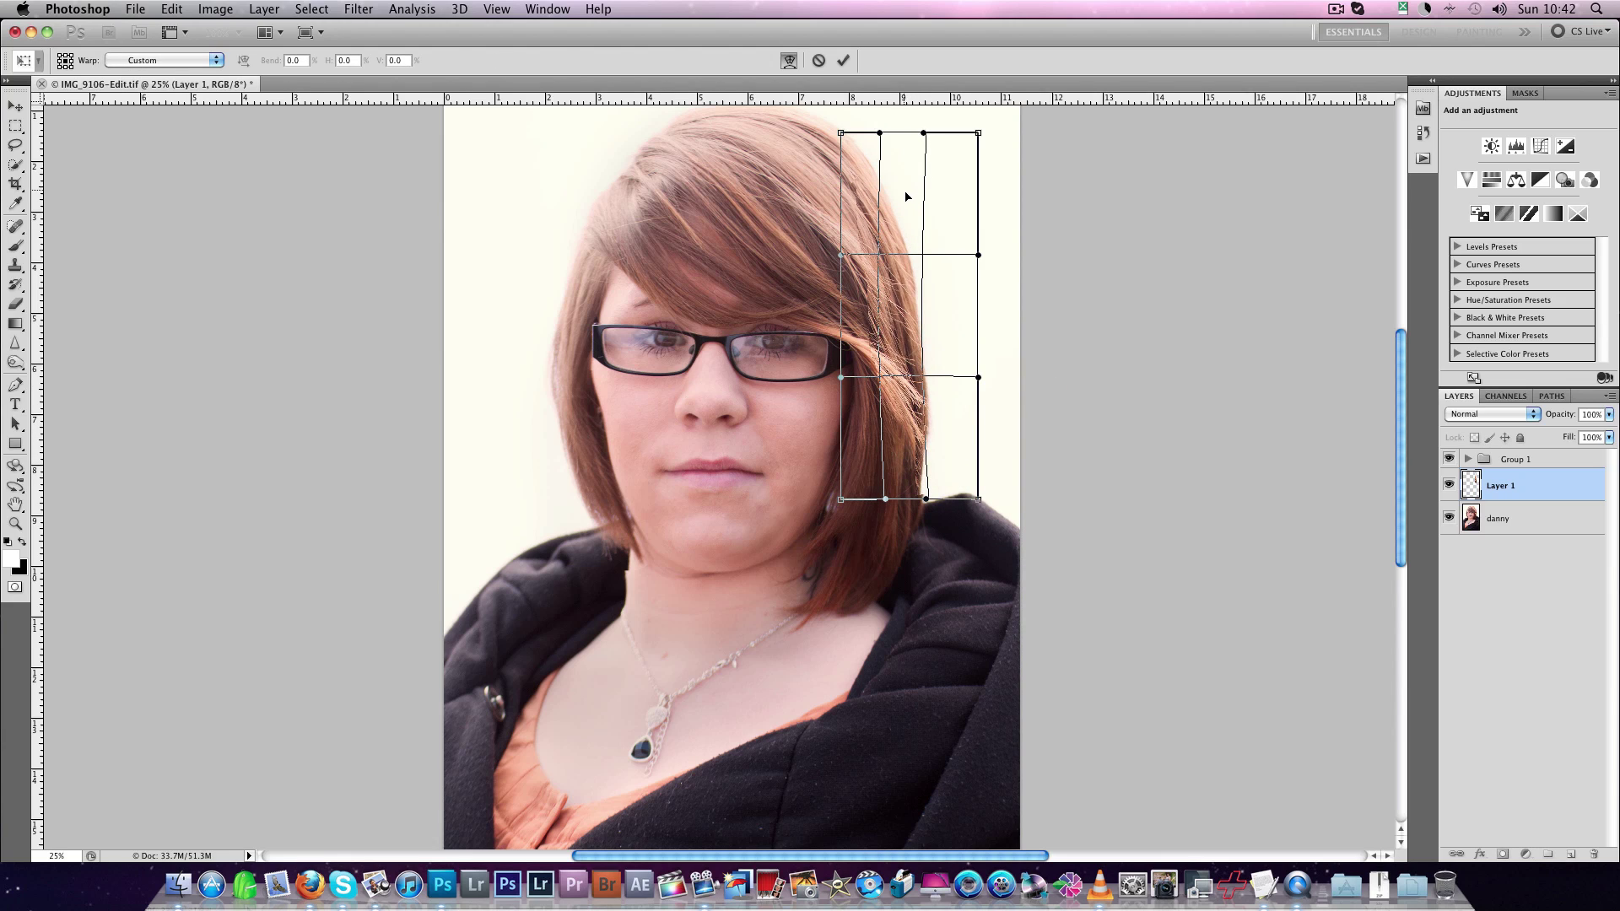
{"action": "key", "text": "Return"}
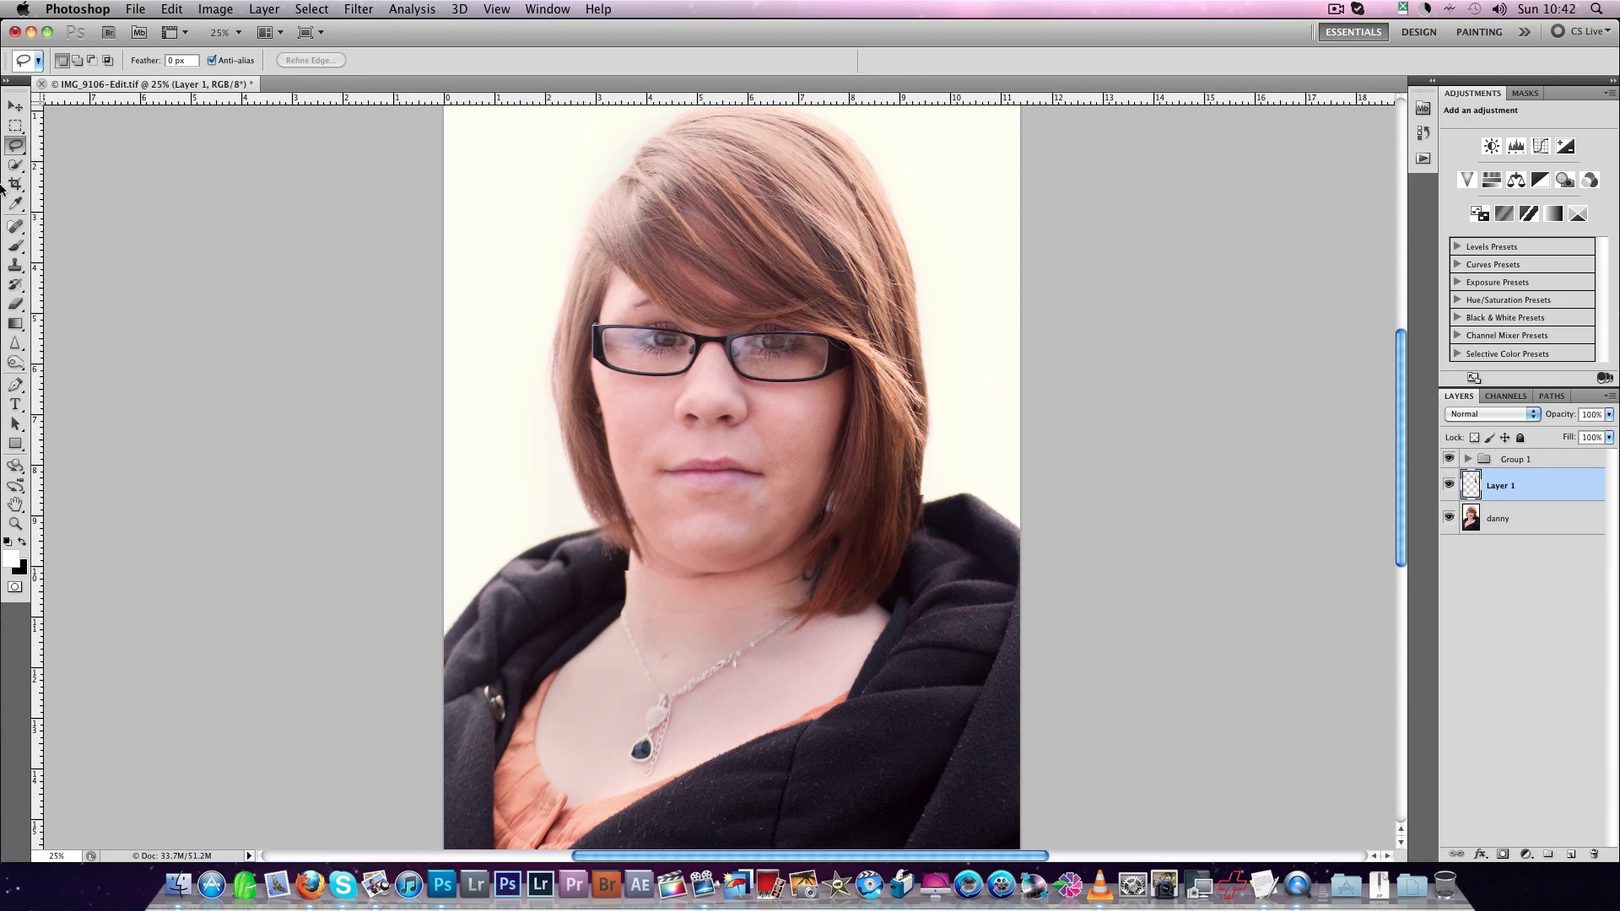
{"action": "left_click", "coordinate": [15, 304]}
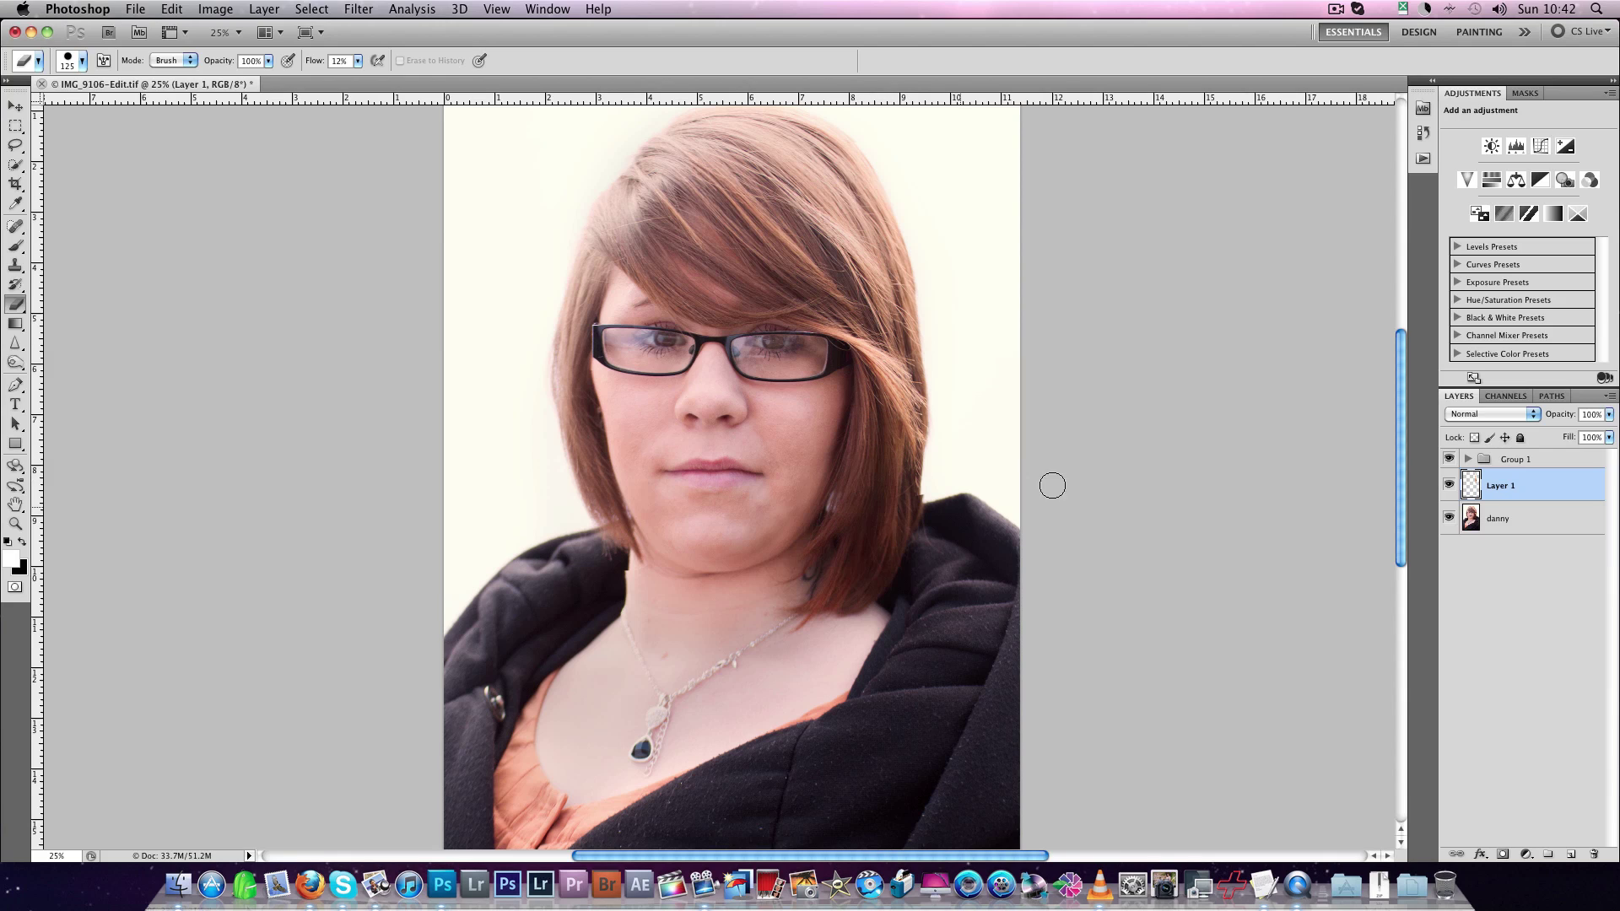
Move the hair Layer 1 into Group 1, cancel the blending options, and compare the group on and off.
{"action": "mouse_move", "coordinate": [1506, 490]}
{"action": "left_mouse_down"}
{"action": "mouse_move", "coordinate": [1505, 469]}
{"action": "mouse_move", "coordinate": [1489, 471]}
{"action": "left_mouse_up"}
{"action": "left_click", "coordinate": [1449, 460]}
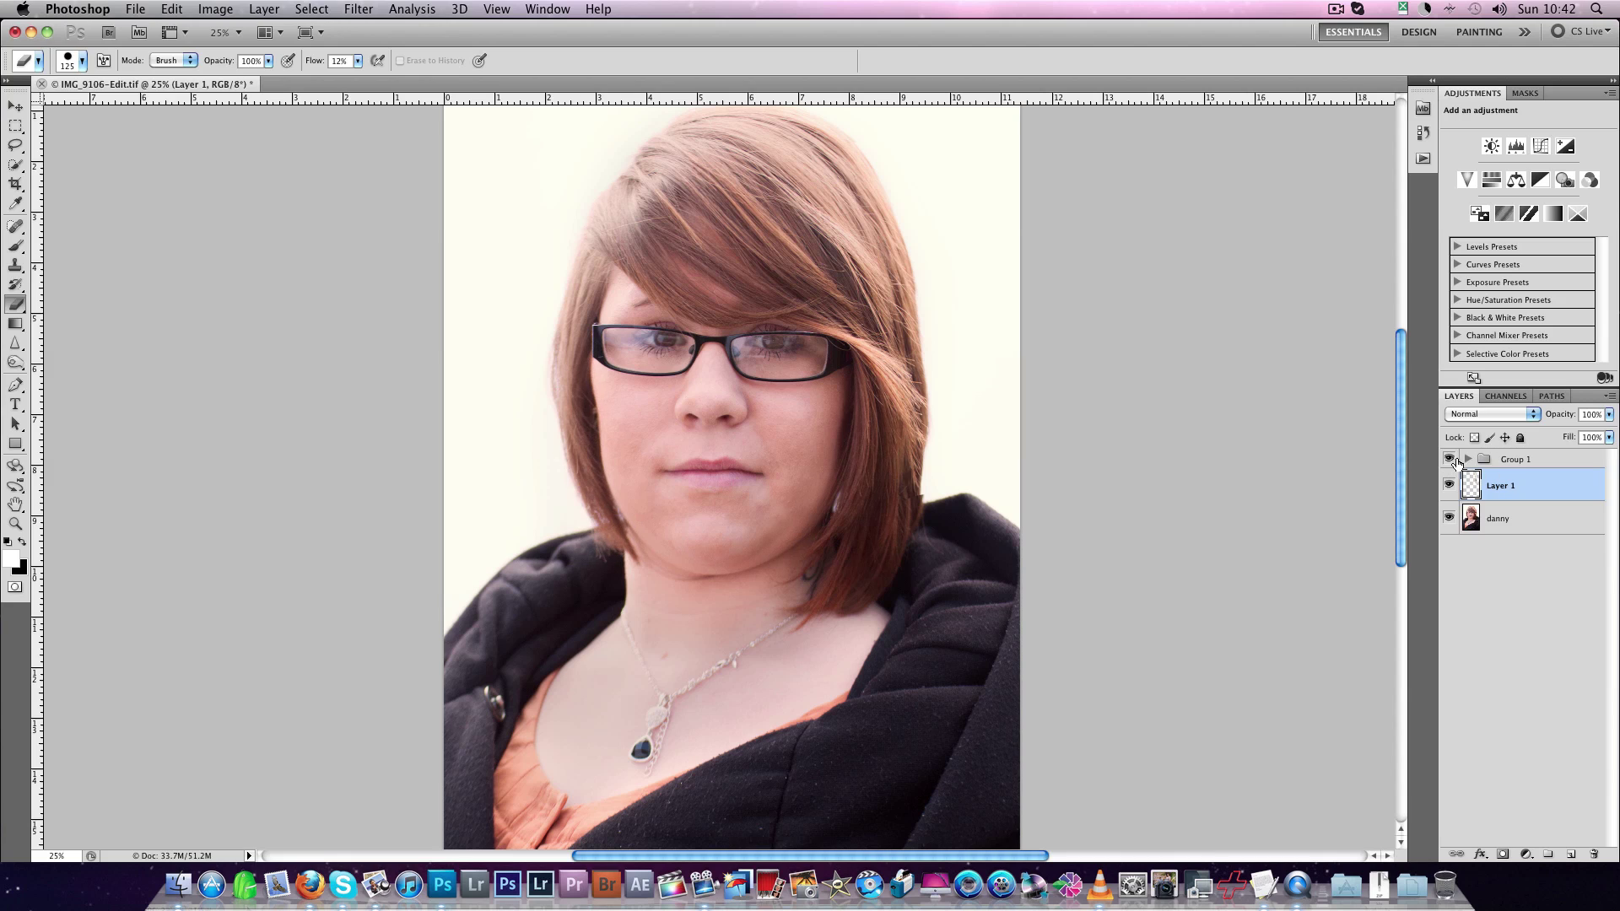
{"action": "double_click", "coordinate": [1506, 462]}
{"action": "left_click", "coordinate": [1010, 276]}
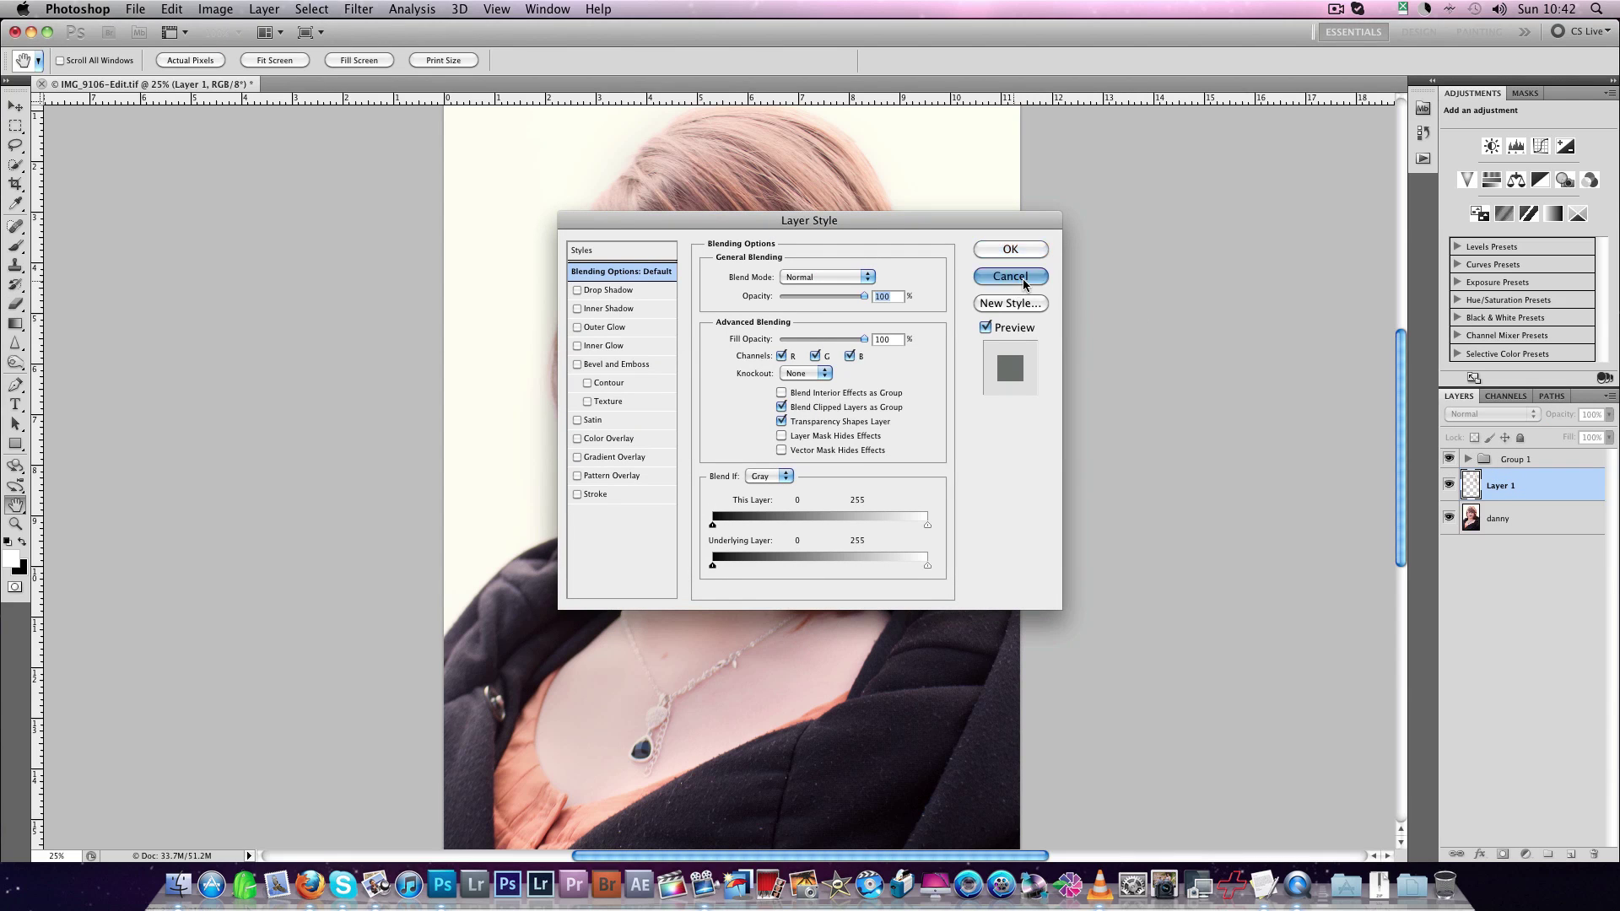
{"action": "left_click_drag", "start_coordinate": [1511, 484], "coordinate": [1512, 468]}
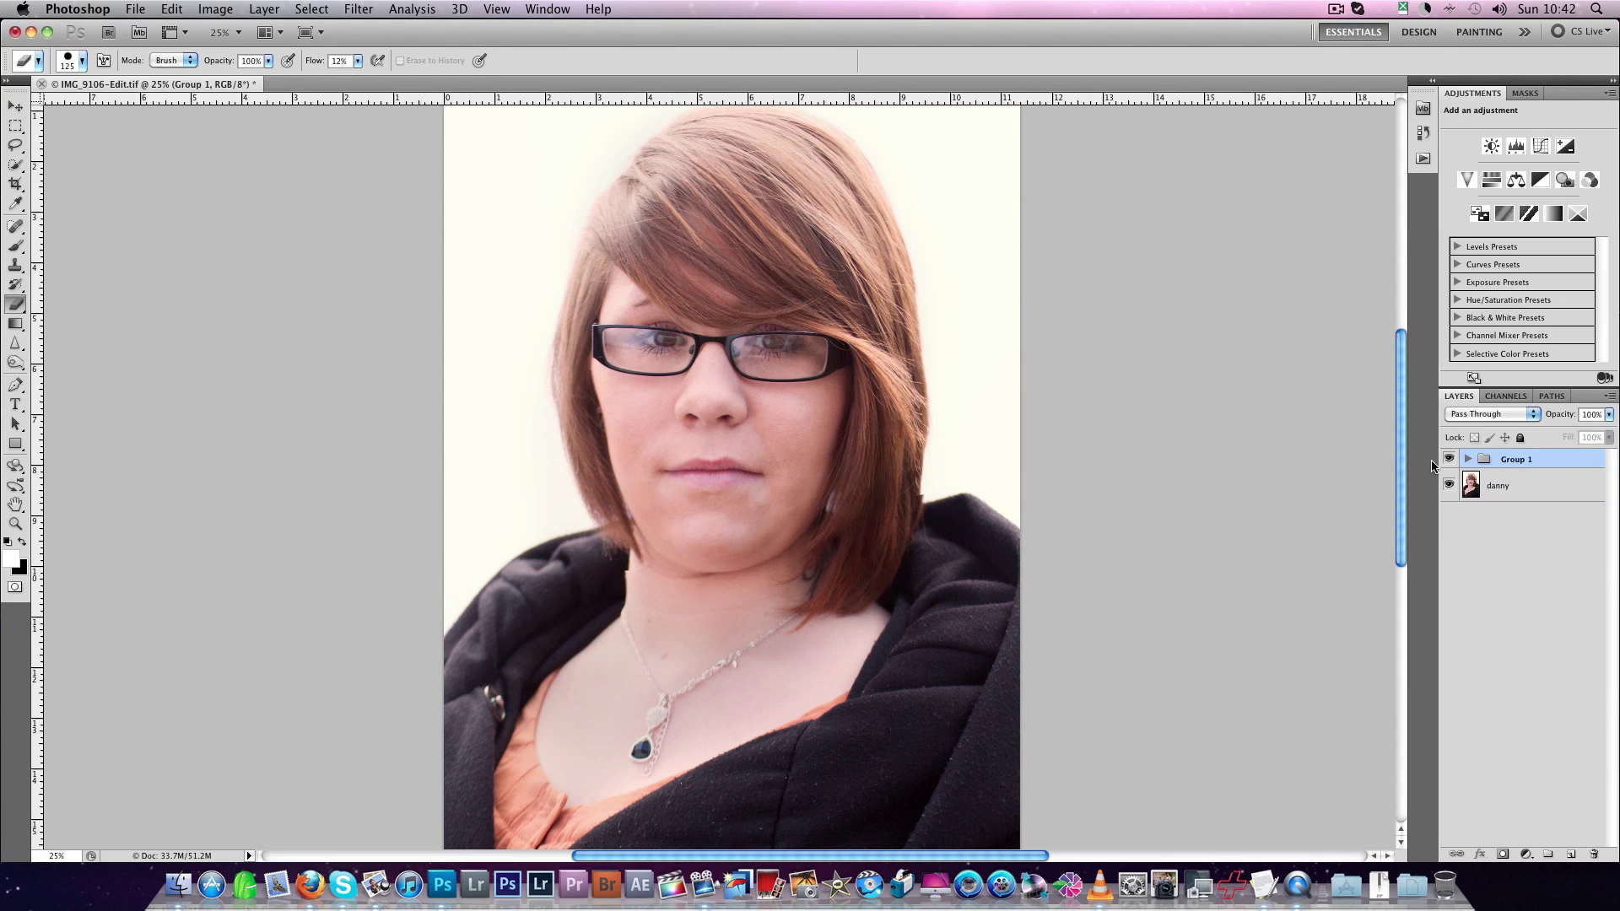
{"action": "left_click", "coordinate": [1449, 460]}
{"action": "left_click", "coordinate": [1449, 460]}
{"action": "left_click", "coordinate": [1449, 460]}
{"action": "left_click", "coordinate": [1449, 460]}
{"action": "left_click", "coordinate": [1445, 458]}
{"action": "left_click", "coordinate": [1445, 458]}
Toggle Group 1 on and off repeatedly to compare the retouched hair and face with the original.
{"action": "left_click", "coordinate": [1450, 459]}
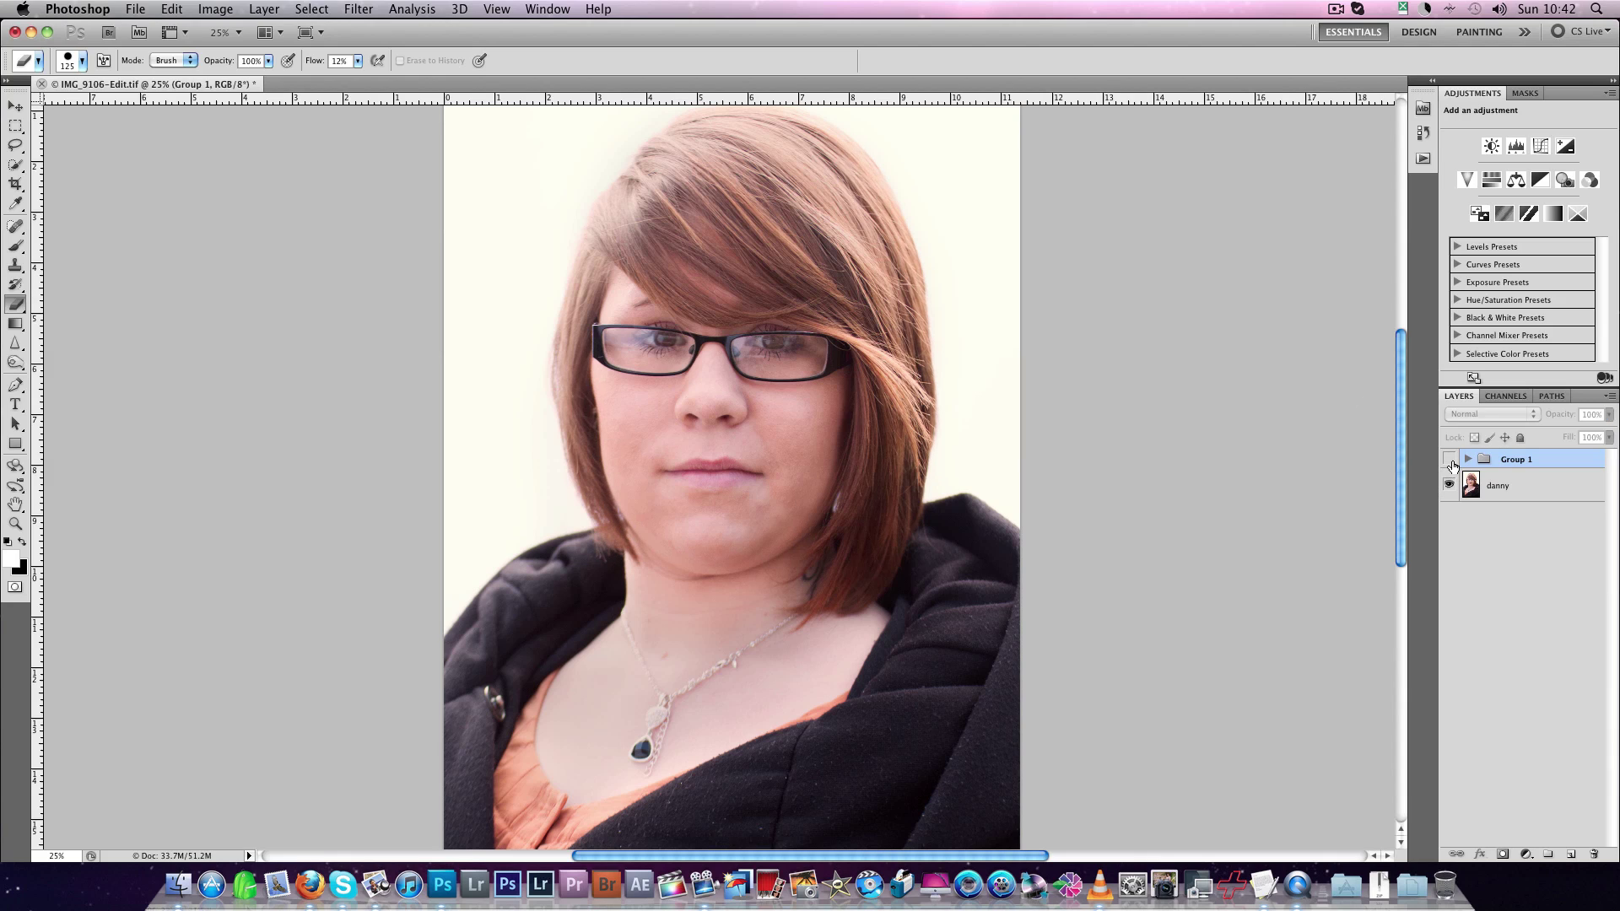
{"action": "left_click", "coordinate": [1450, 459]}
{"action": "left_click", "coordinate": [1450, 459]}
{"action": "left_click", "coordinate": [1450, 461]}
{"action": "left_click", "coordinate": [1450, 461]}
{"action": "left_click", "coordinate": [1449, 460]}
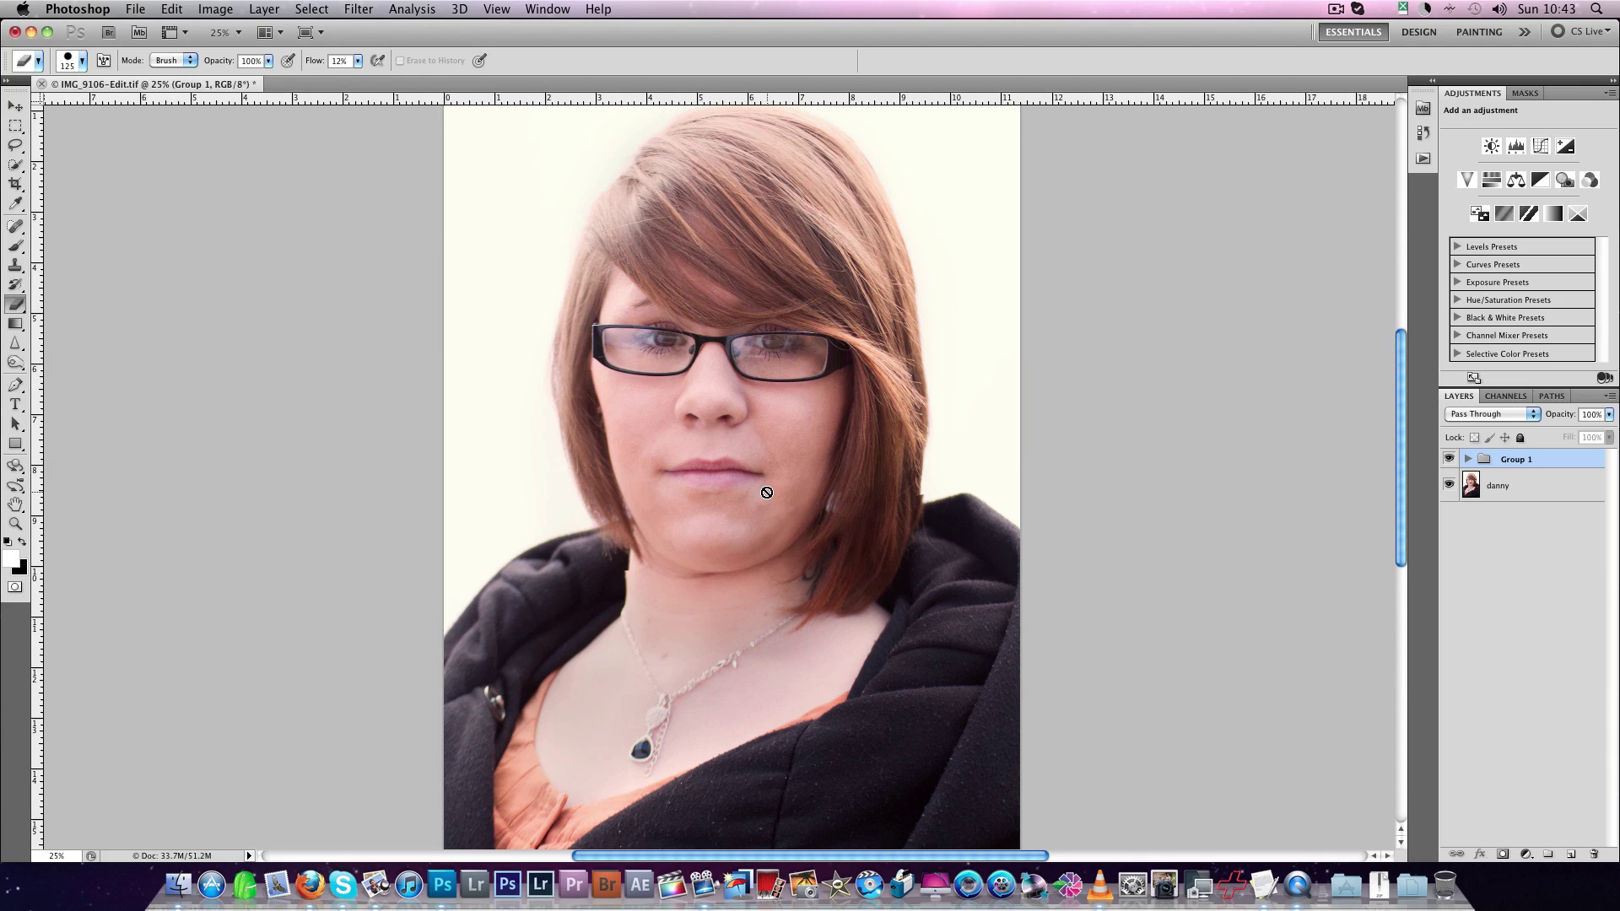
{"action": "left_click", "coordinate": [1450, 462]}
{"action": "left_click", "coordinate": [1451, 462]}
{"action": "left_click", "coordinate": [1451, 462]}
{"action": "left_click", "coordinate": [1450, 461]}
{"action": "left_click", "coordinate": [1451, 462]}
{"action": "left_click", "coordinate": [1451, 461]}
Check Group 1's layers, then merge the group into a single layer with Cmd+E.
{"action": "left_click", "coordinate": [1451, 462]}
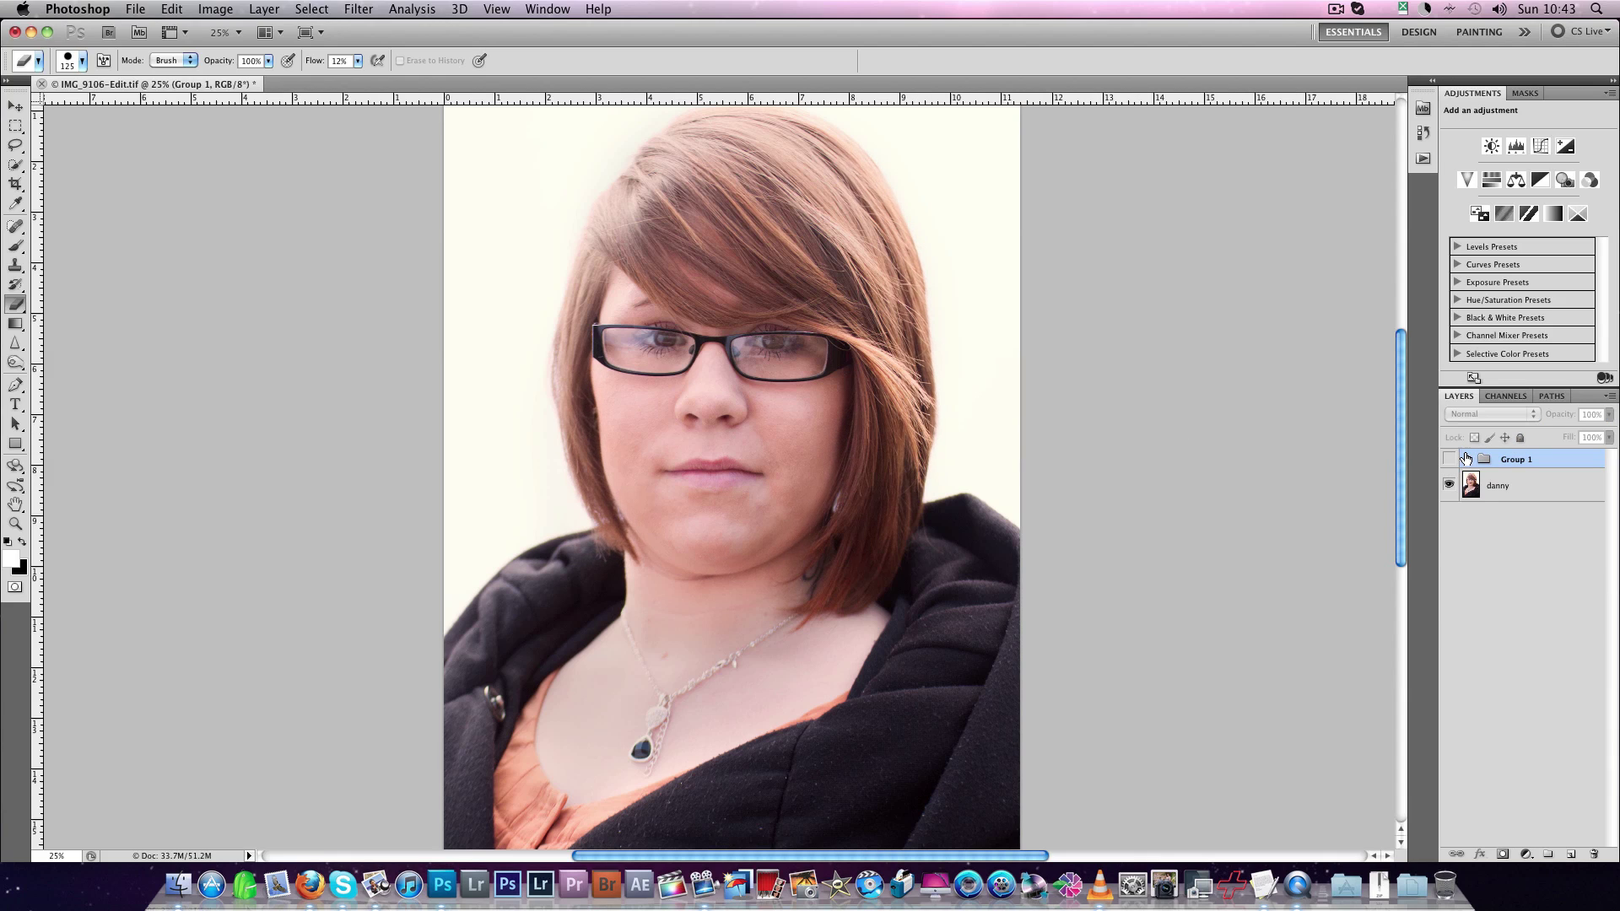
{"action": "left_click", "coordinate": [1466, 459]}
{"action": "left_click", "coordinate": [1466, 459]}
{"action": "left_click", "coordinate": [1451, 462]}
{"action": "left_click", "coordinate": [1451, 462]}
{"action": "left_click", "coordinate": [1450, 462]}
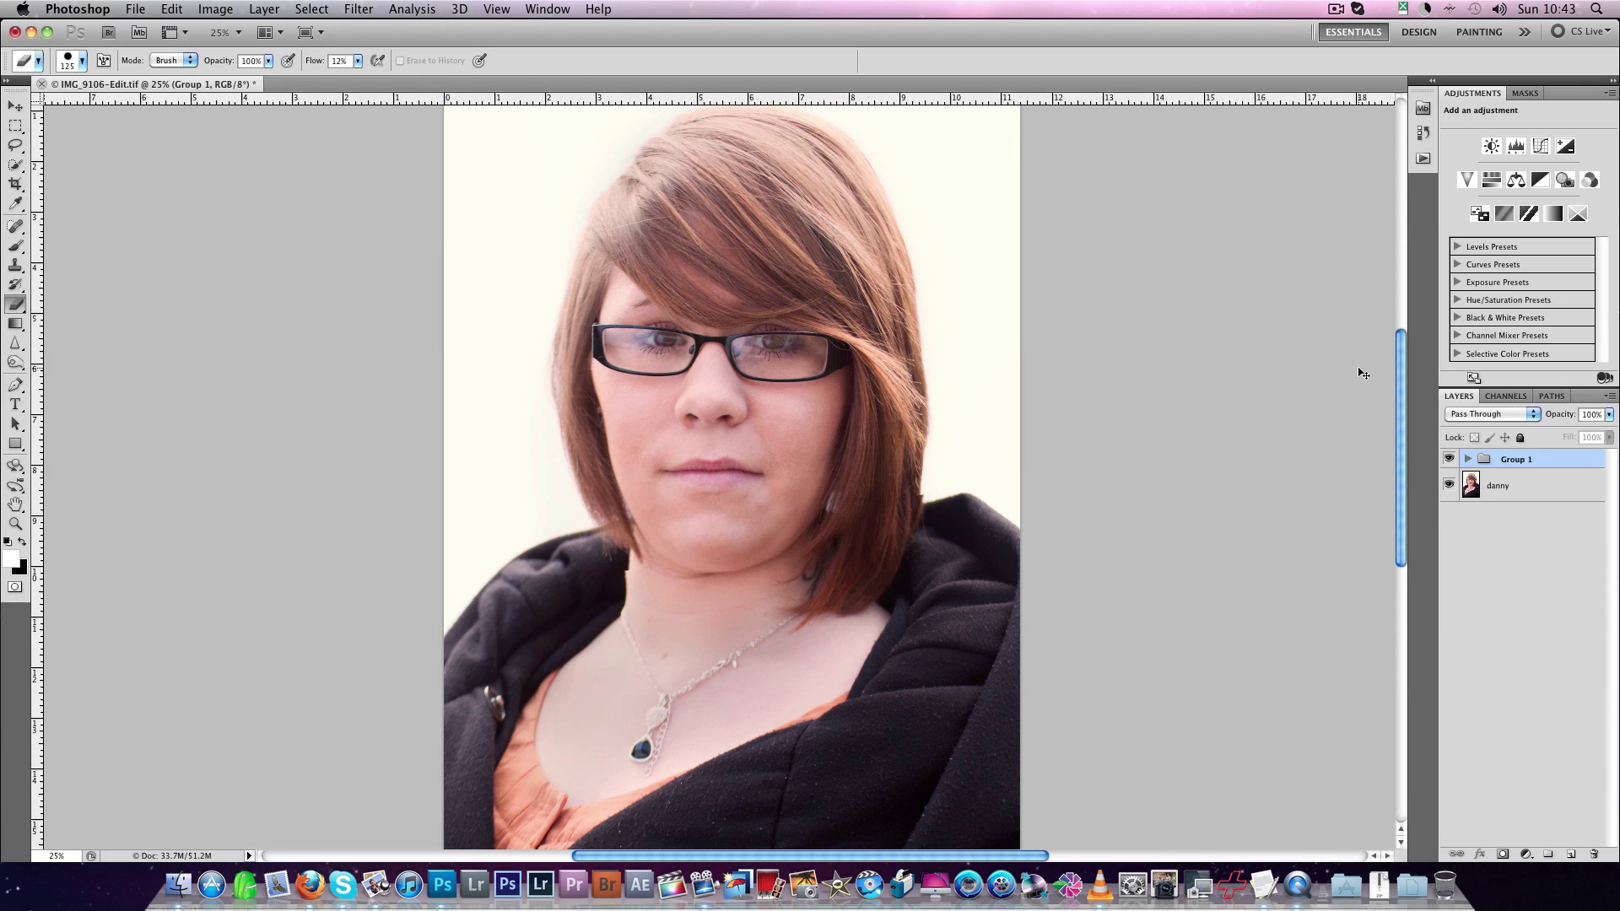
{"action": "key", "text": "super+e"}
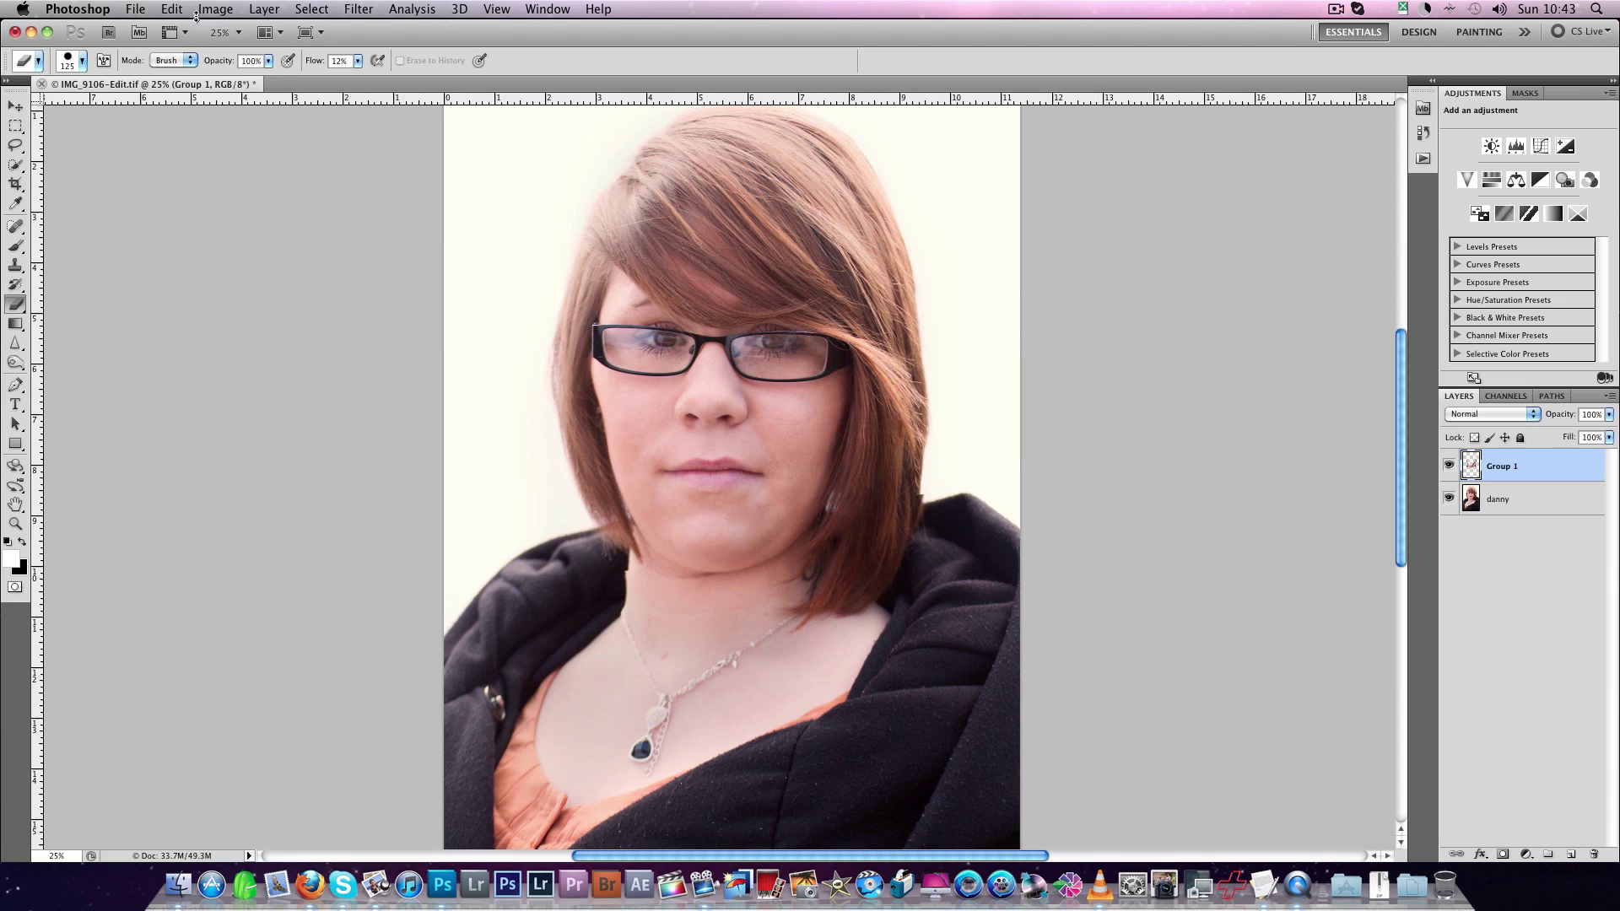
Flatten the image, then revert and undo to compare original and retouched, ending retouched.
{"action": "left_click", "coordinate": [264, 10]}
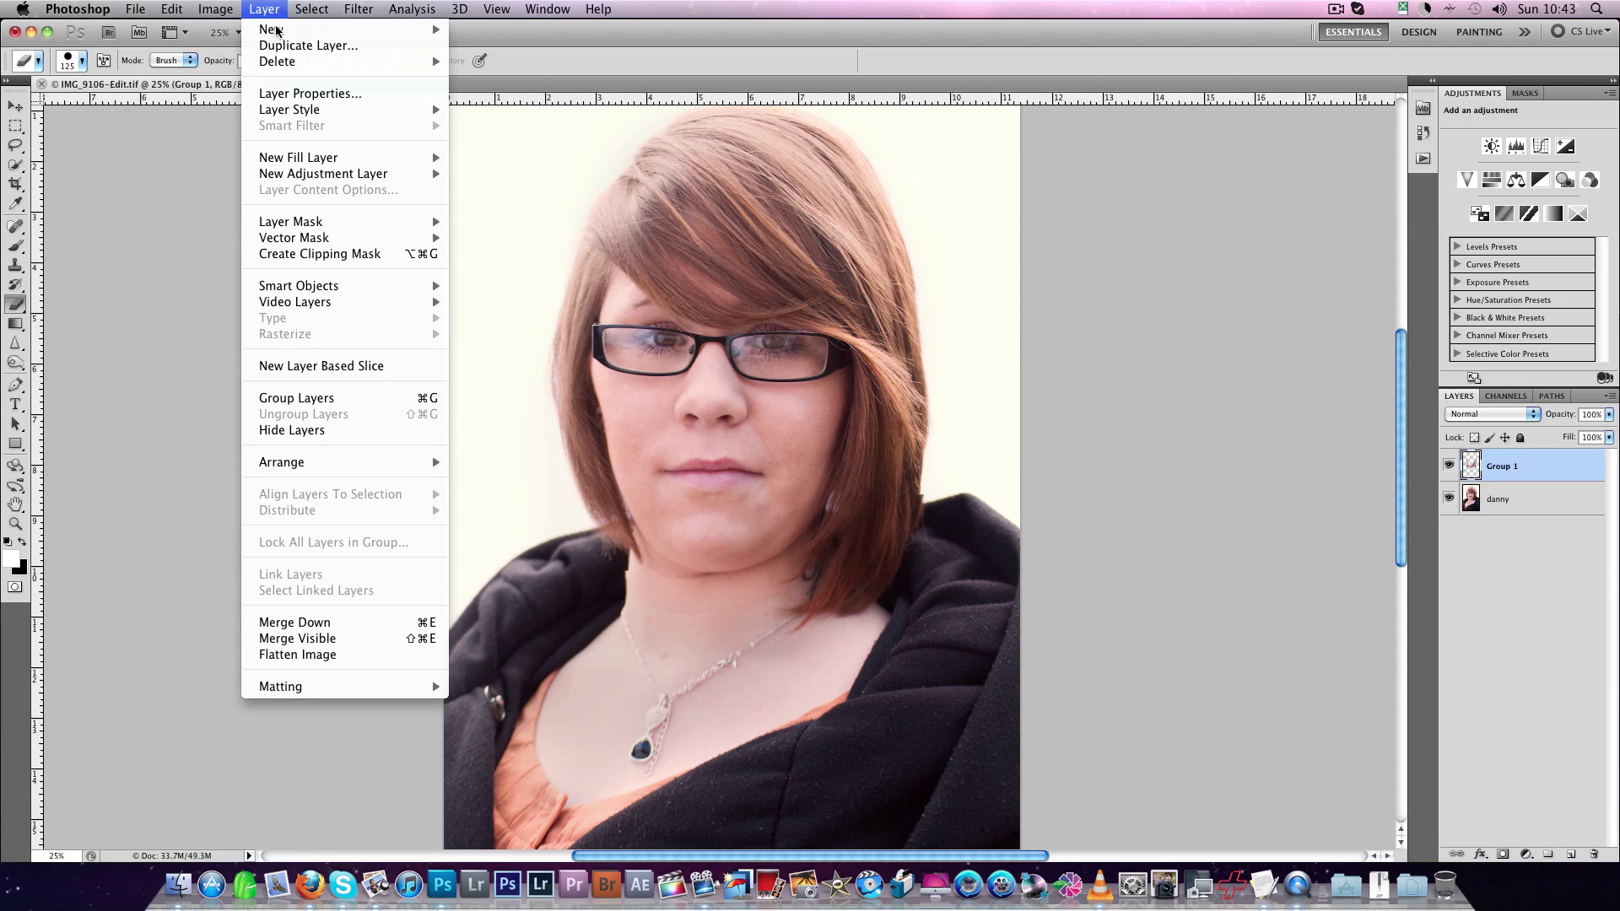
{"action": "left_click", "coordinate": [303, 655]}
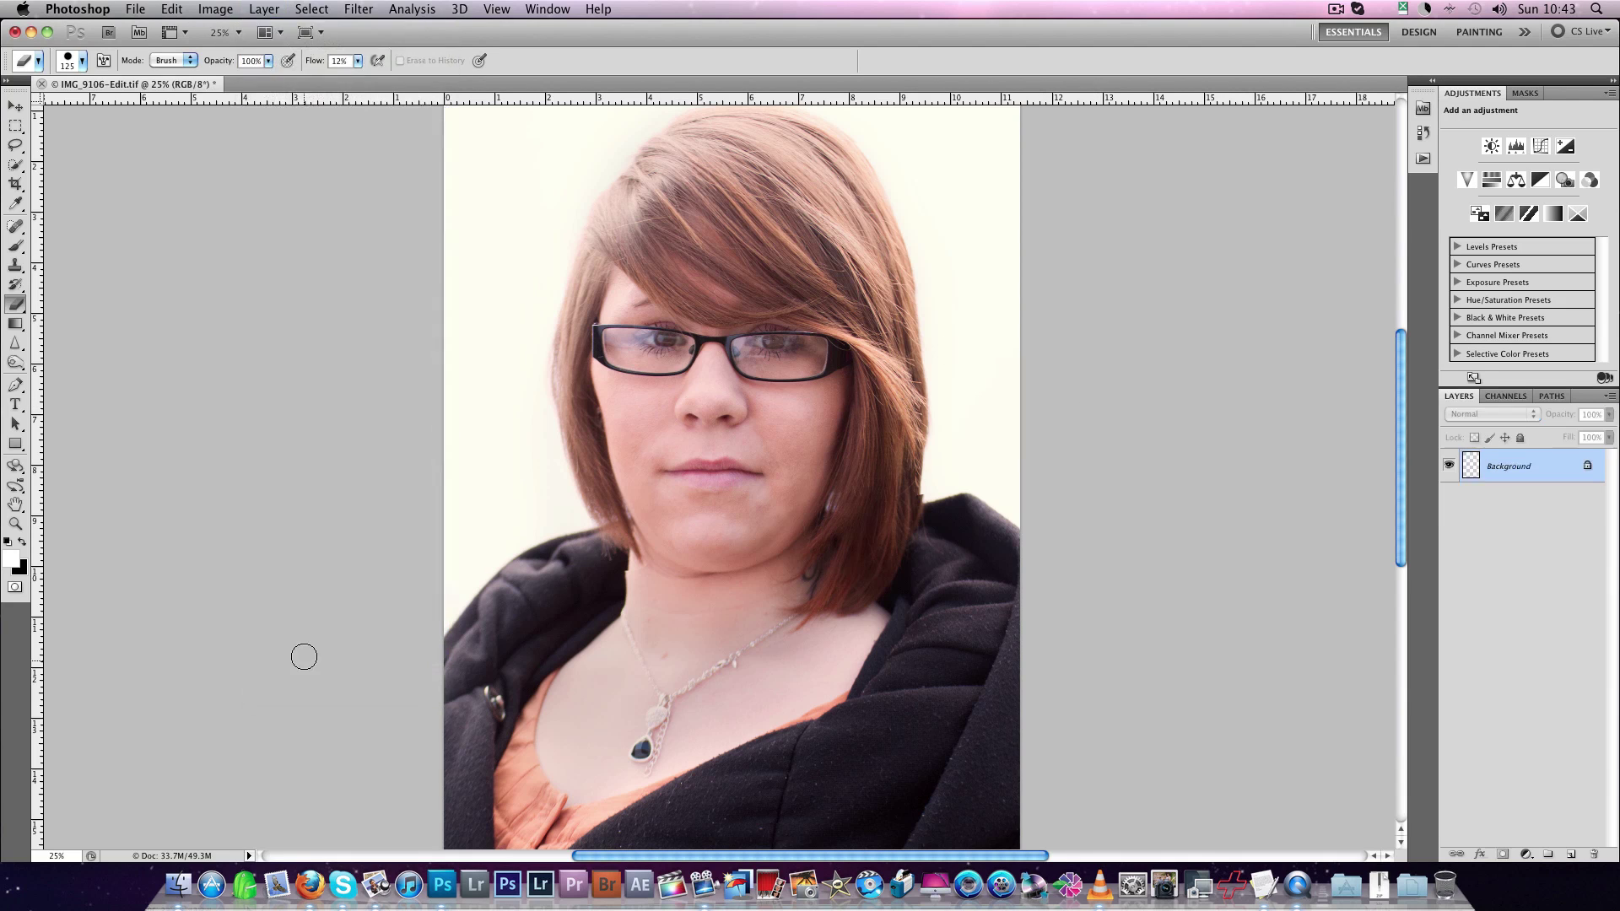
{"action": "left_click", "coordinate": [136, 10]}
{"action": "left_click", "coordinate": [161, 319]}
{"action": "key", "text": "ctrl+z"}
{"action": "key", "text": "ctrl+z"}
{"action": "key", "text": "ctrl+z"}
{"action": "key", "text": "ctrl+z"}
{"action": "key", "text": "super+z"}
{"action": "key", "text": "super+z"}
{"action": "key", "text": "super+z"}
{"action": "key", "text": "super+z"}
{"action": "key", "text": "super+z"}
Revert the portrait to its saved original and duplicate the Background onto Layer 1.
{"action": "left_click", "coordinate": [135, 9]}
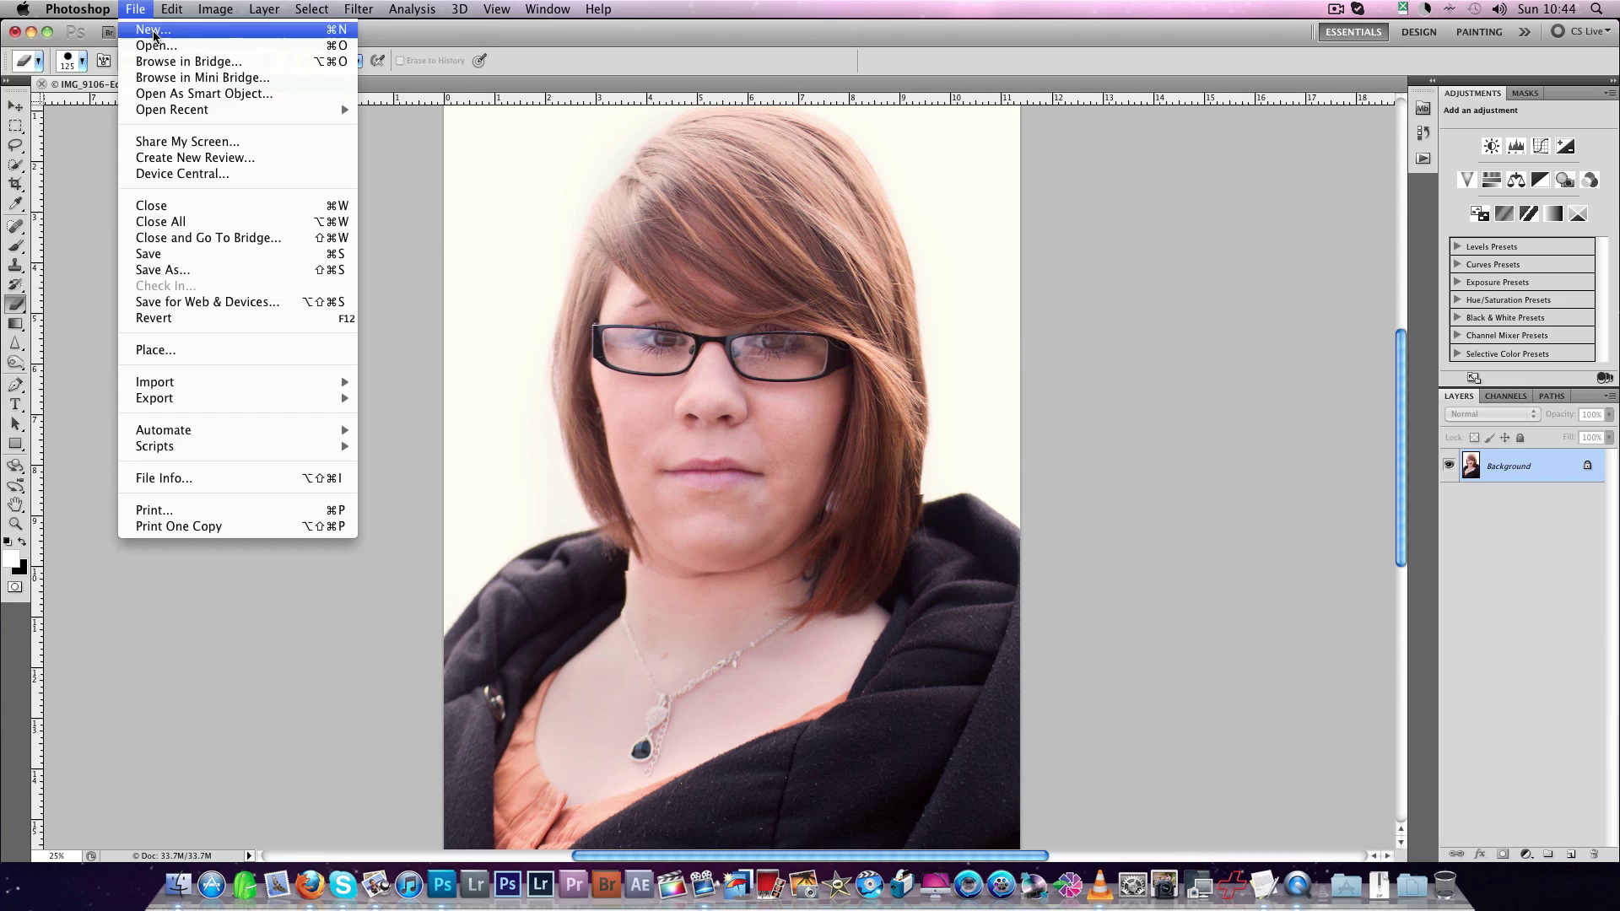
{"action": "left_click", "coordinate": [165, 318]}
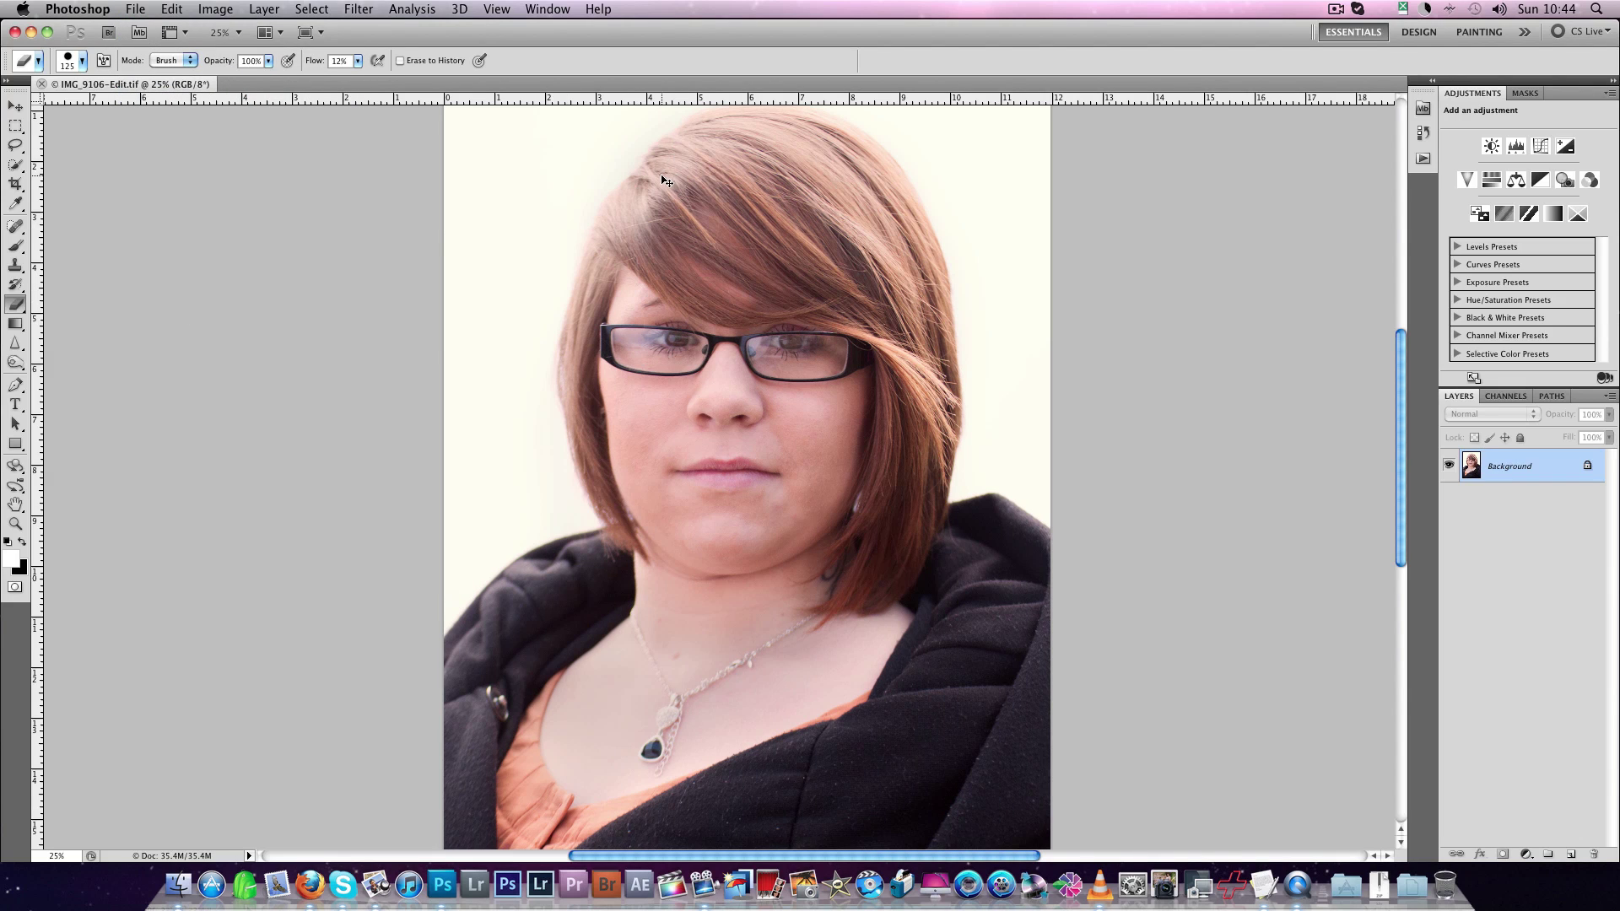
{"action": "key", "text": "super+j"}
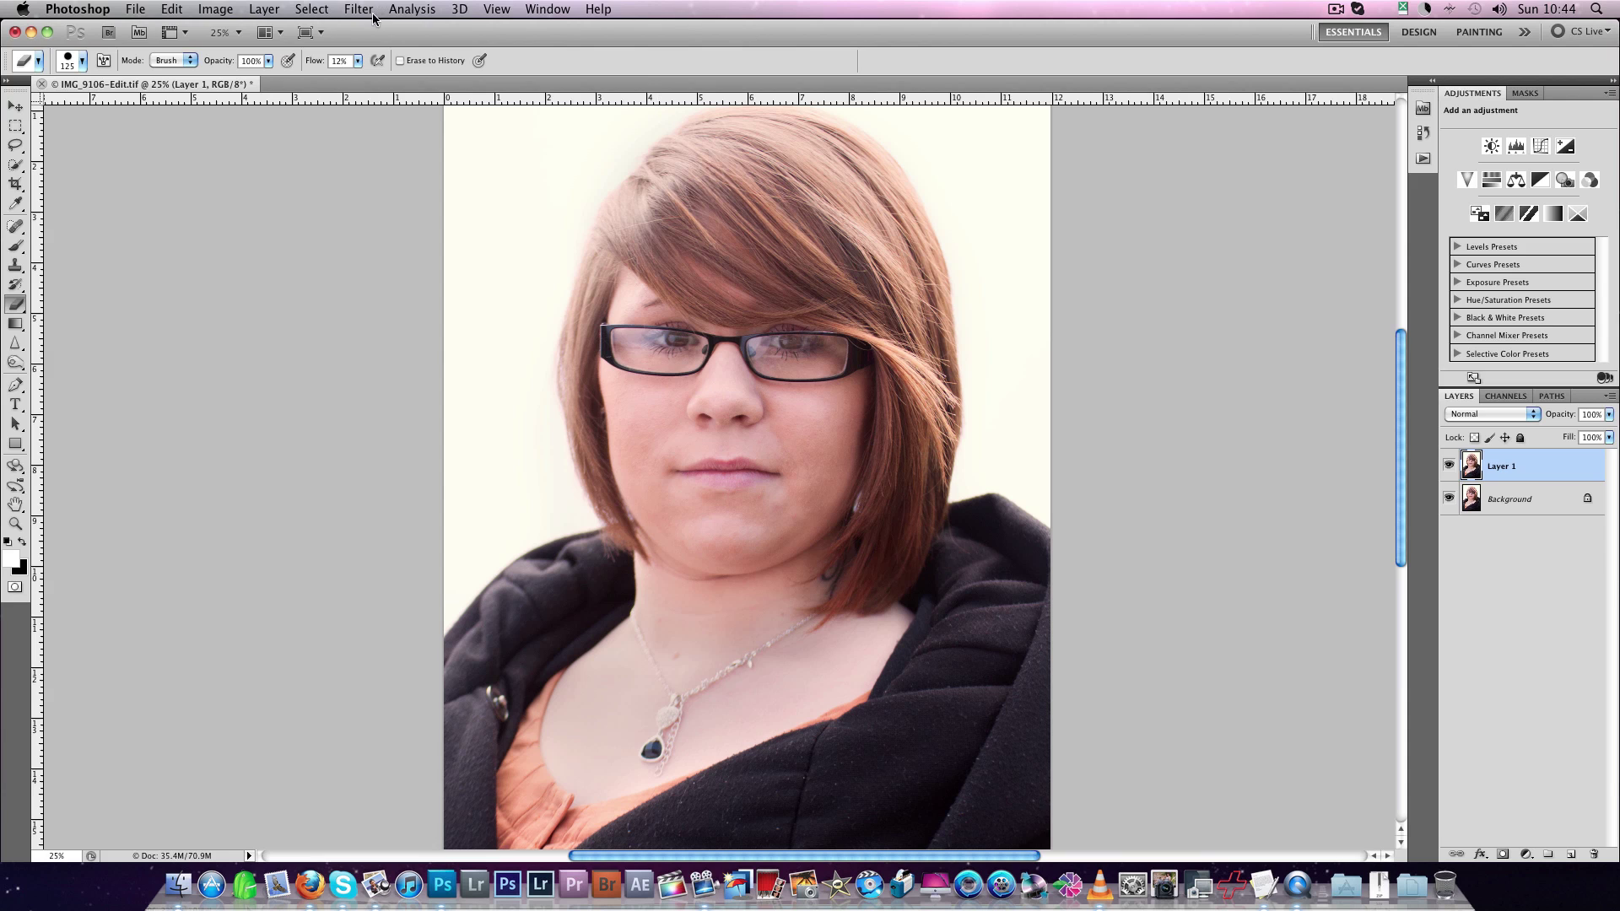
In Liquify, push the right cheek inward with Forward Warp, reset, and enlarge the brush.
{"action": "left_click", "coordinate": [361, 10]}
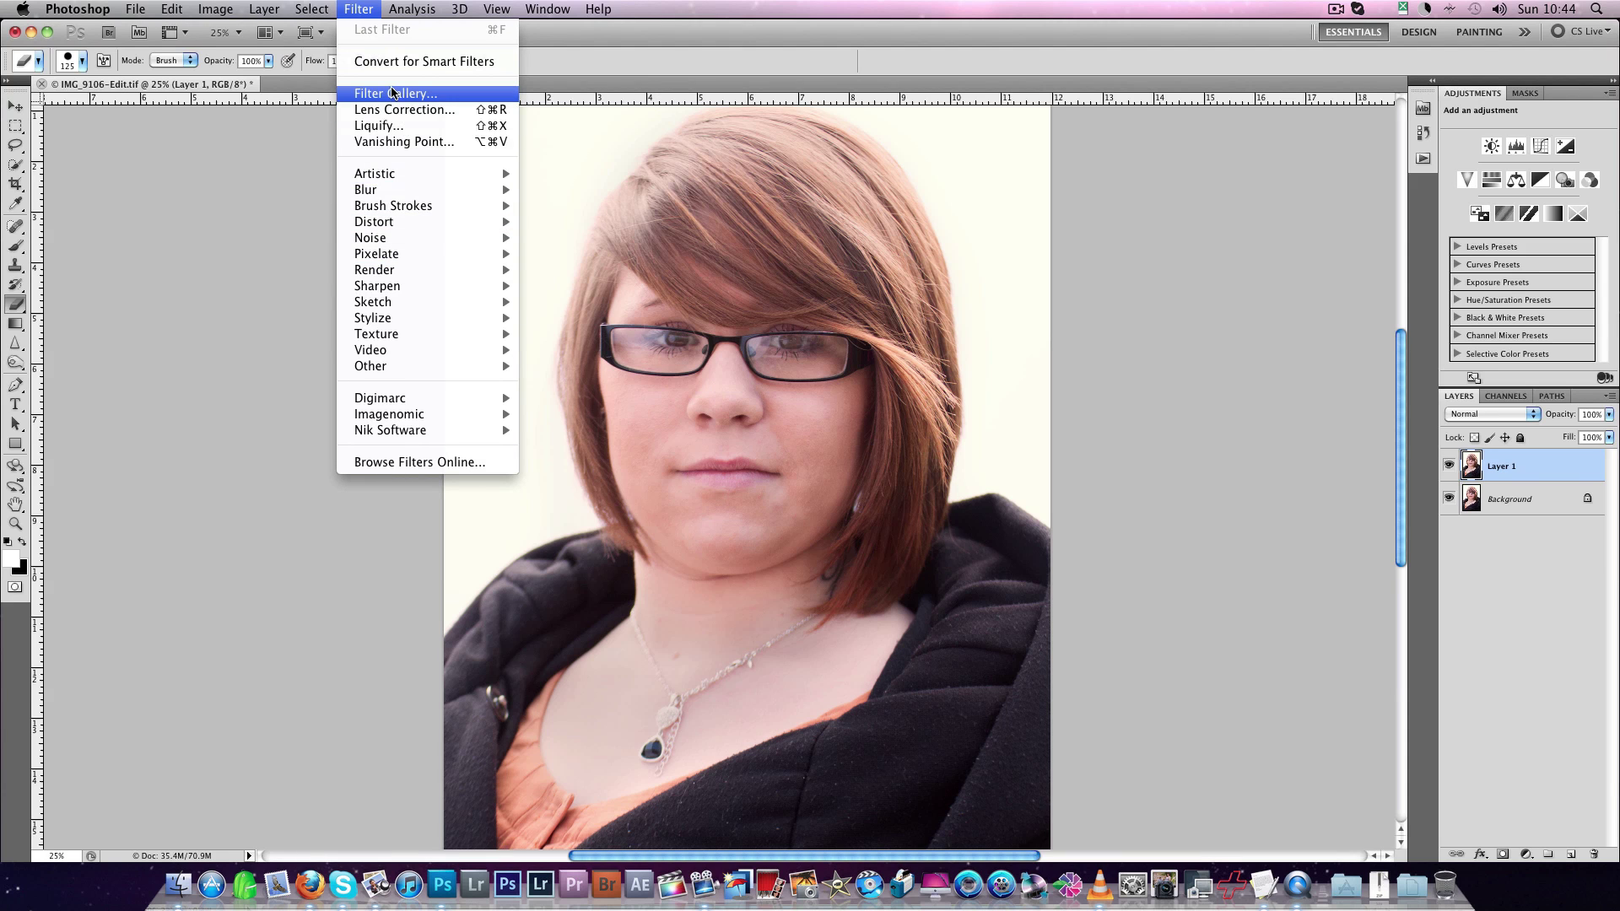
{"action": "left_click", "coordinate": [390, 132]}
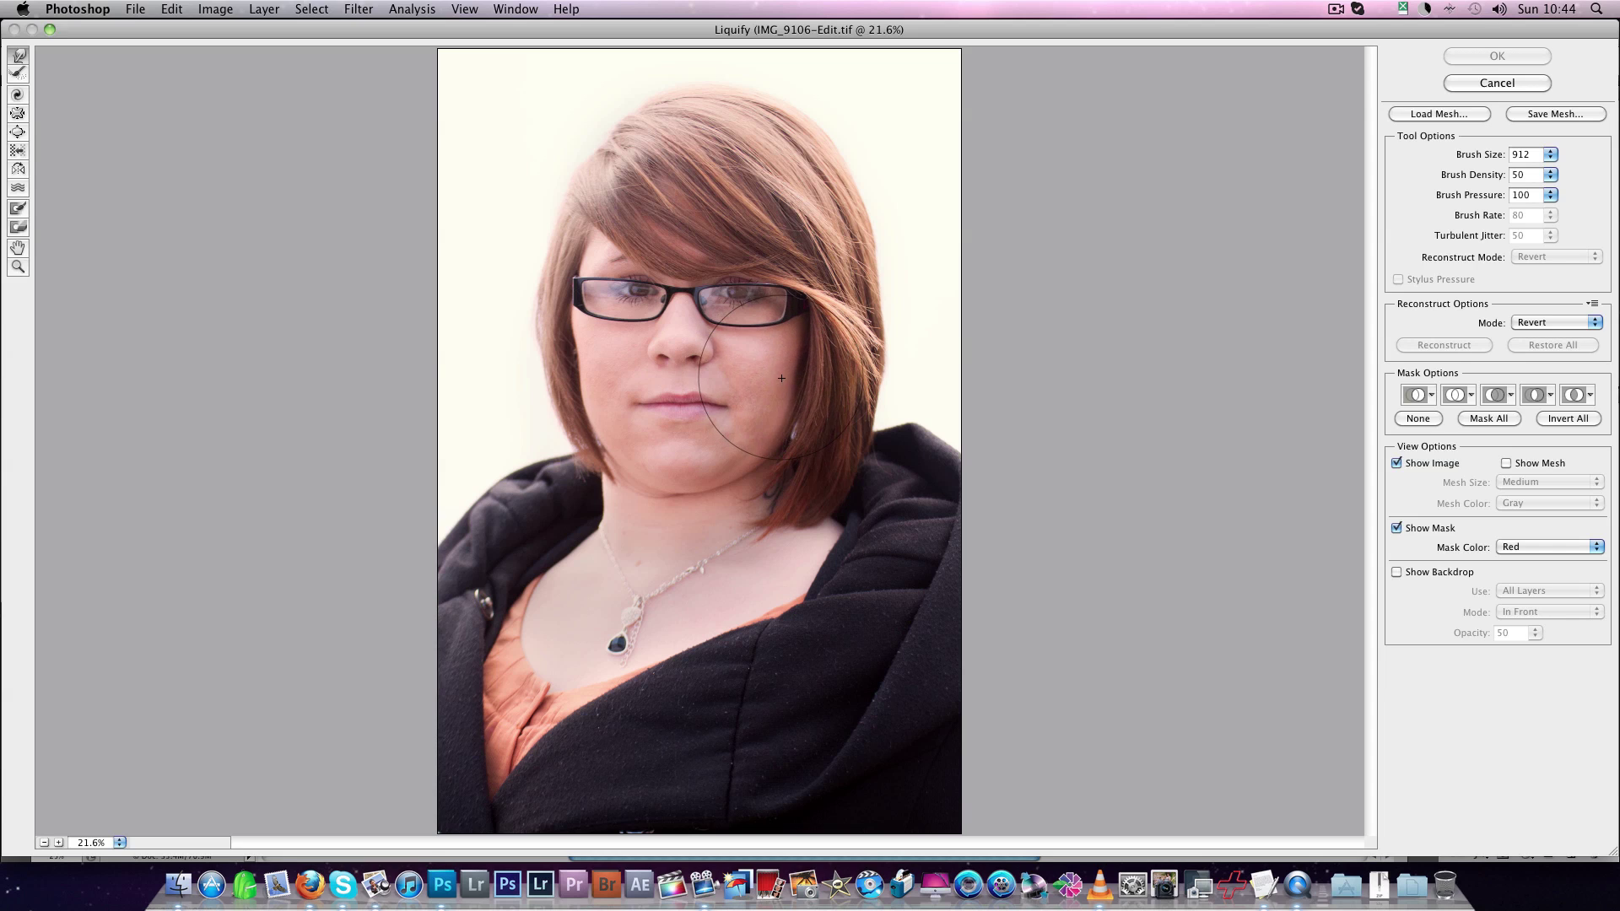
{"action": "left_click_drag", "start_coordinate": [775, 376], "coordinate": [759, 377]}
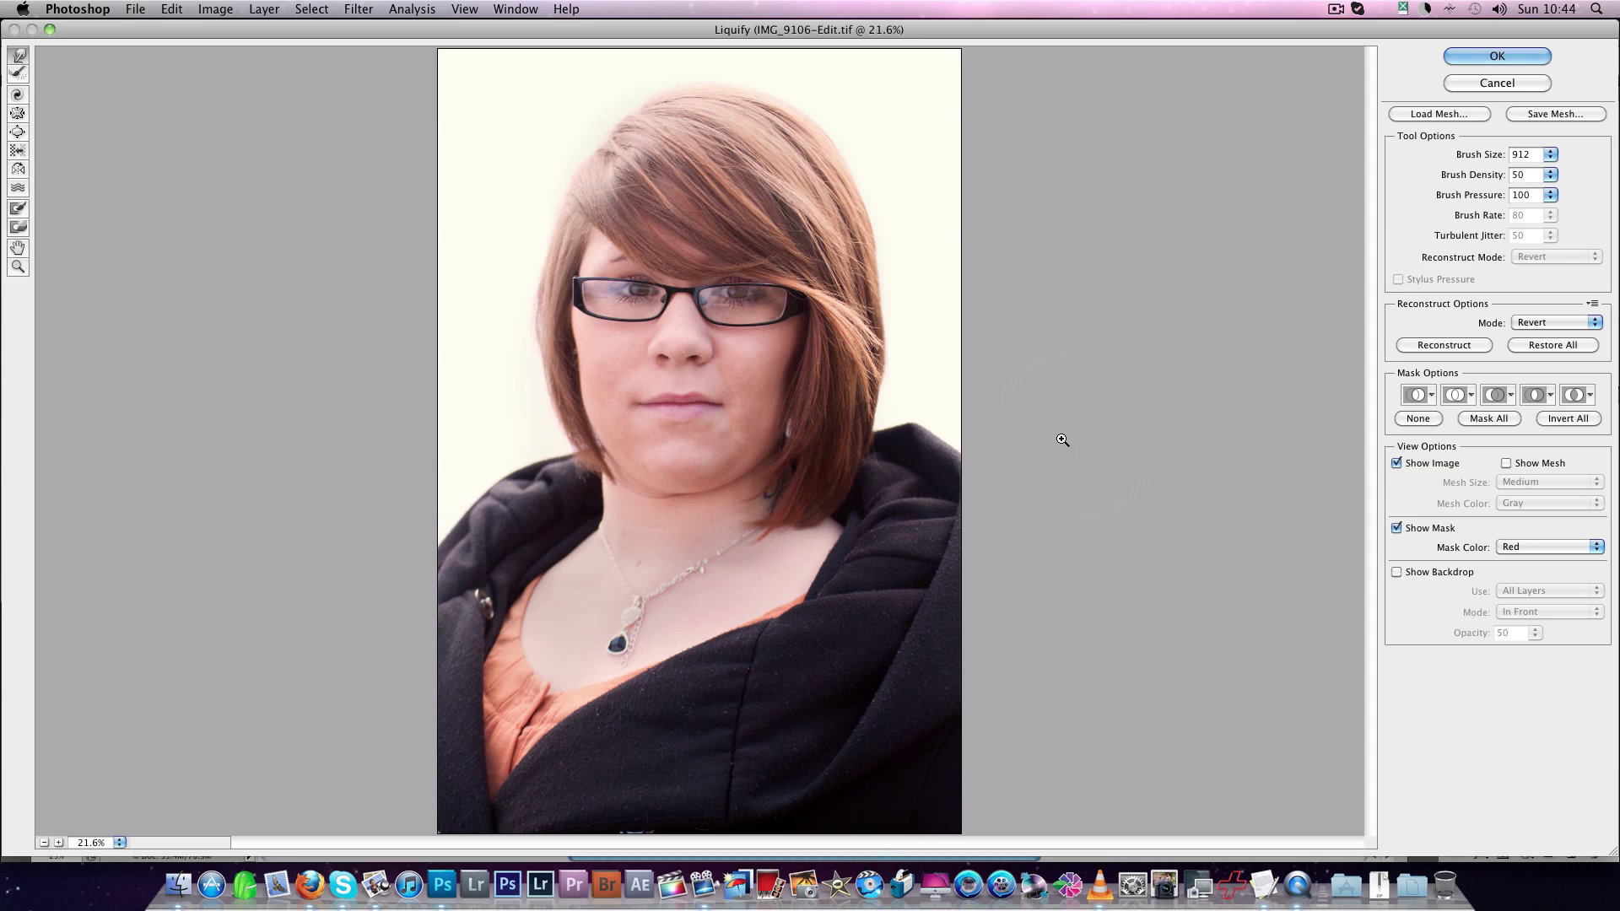
{"action": "key", "text": "alt"}
{"action": "left_click", "coordinate": [1513, 84], "text": "alt"}
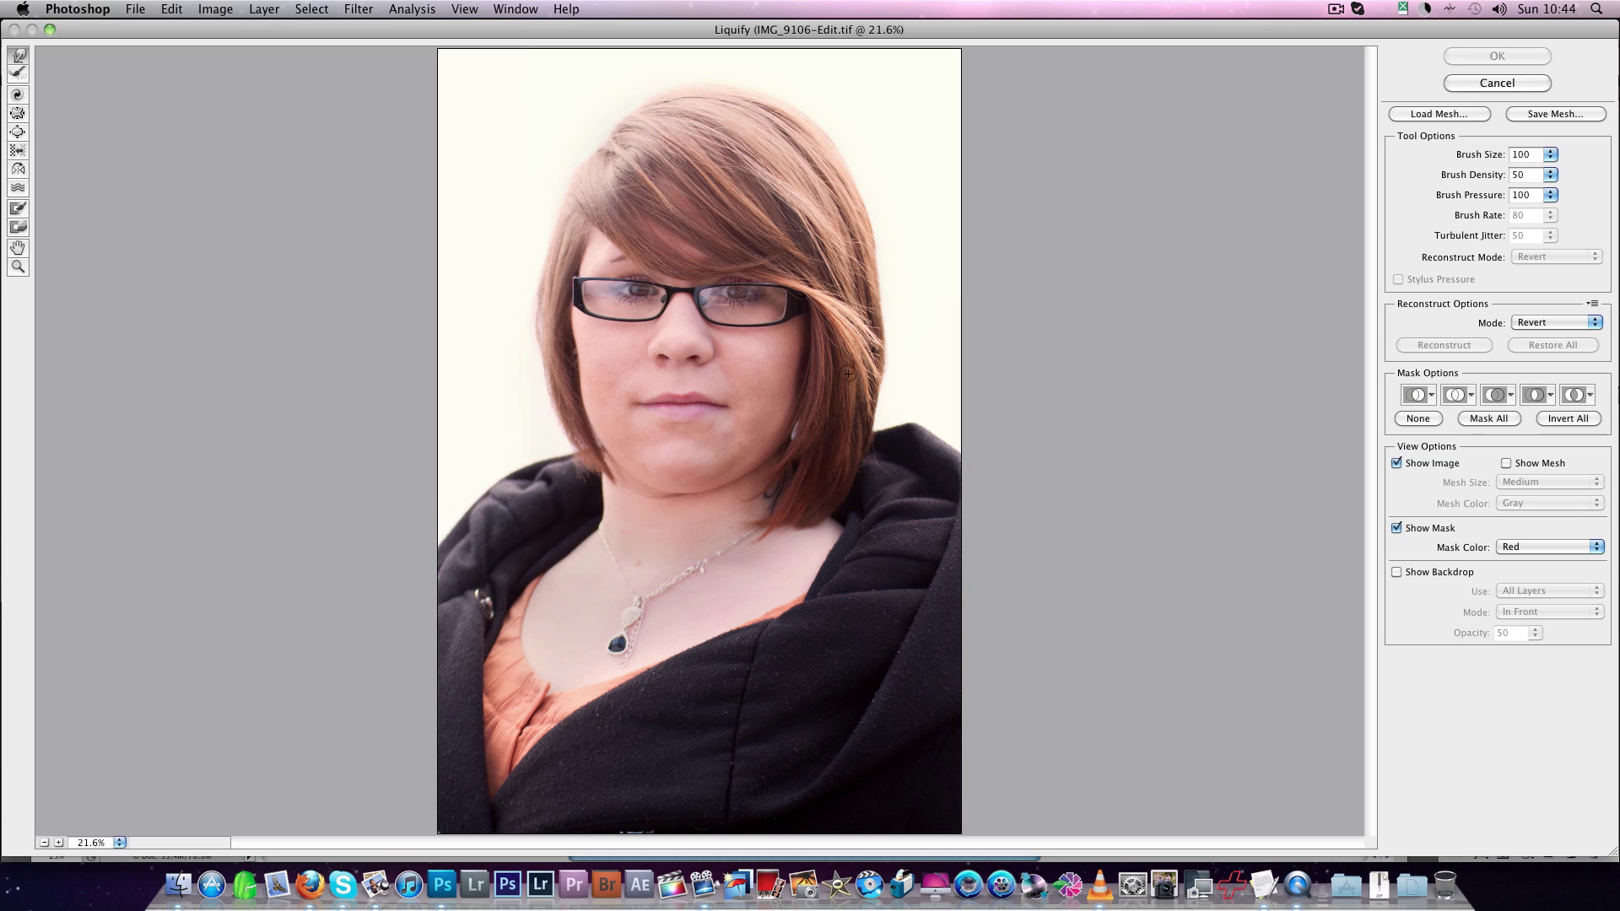
{"action": "key", "text": "bracketright"}
{"action": "key", "text": "bracketright"}
{"action": "key", "text": "bracketright"}
{"action": "key", "text": "bracketright"}
{"action": "key", "text": "bracketright"}
{"action": "key", "text": "bracketright"}
{"action": "key", "text": "bracketright"}
{"action": "key", "text": "bracketright"}
{"action": "key", "text": "bracketright"}
{"action": "key", "text": "bracketright"}
{"action": "key", "text": "bracketright"}
{"action": "key", "text": "bracketright"}
{"action": "key", "text": "bracketright"}
{"action": "key", "text": "bracketright"}
{"action": "key", "text": "bracketright"}
{"action": "key", "text": "bracketright"}
{"action": "key", "text": "bracketright"}
{"action": "key", "text": "bracketright"}
{"action": "key", "text": "bracketright"}
{"action": "key", "text": "bracketright"}
{"action": "key", "text": "bracketright"}
{"action": "key", "text": "bracketright"}
{"action": "key", "text": "bracketright"}
{"action": "key", "text": "bracketright"}
{"action": "key", "text": "bracketright"}
{"action": "key", "text": "bracketright"}
{"action": "key", "text": "bracketright"}
{"action": "key", "text": "bracketright"}
{"action": "key", "text": "bracketright"}
{"action": "key", "text": "bracketright"}
{"action": "key", "text": "bracketright"}
{"action": "key", "text": "bracketright"}
{"action": "left_click_drag", "start_coordinate": [768, 406], "coordinate": [764, 405]}
Close Liquify without applying changes and delete the duplicate Layer 1, keeping only Background.
{"action": "left_click", "coordinate": [1517, 83]}
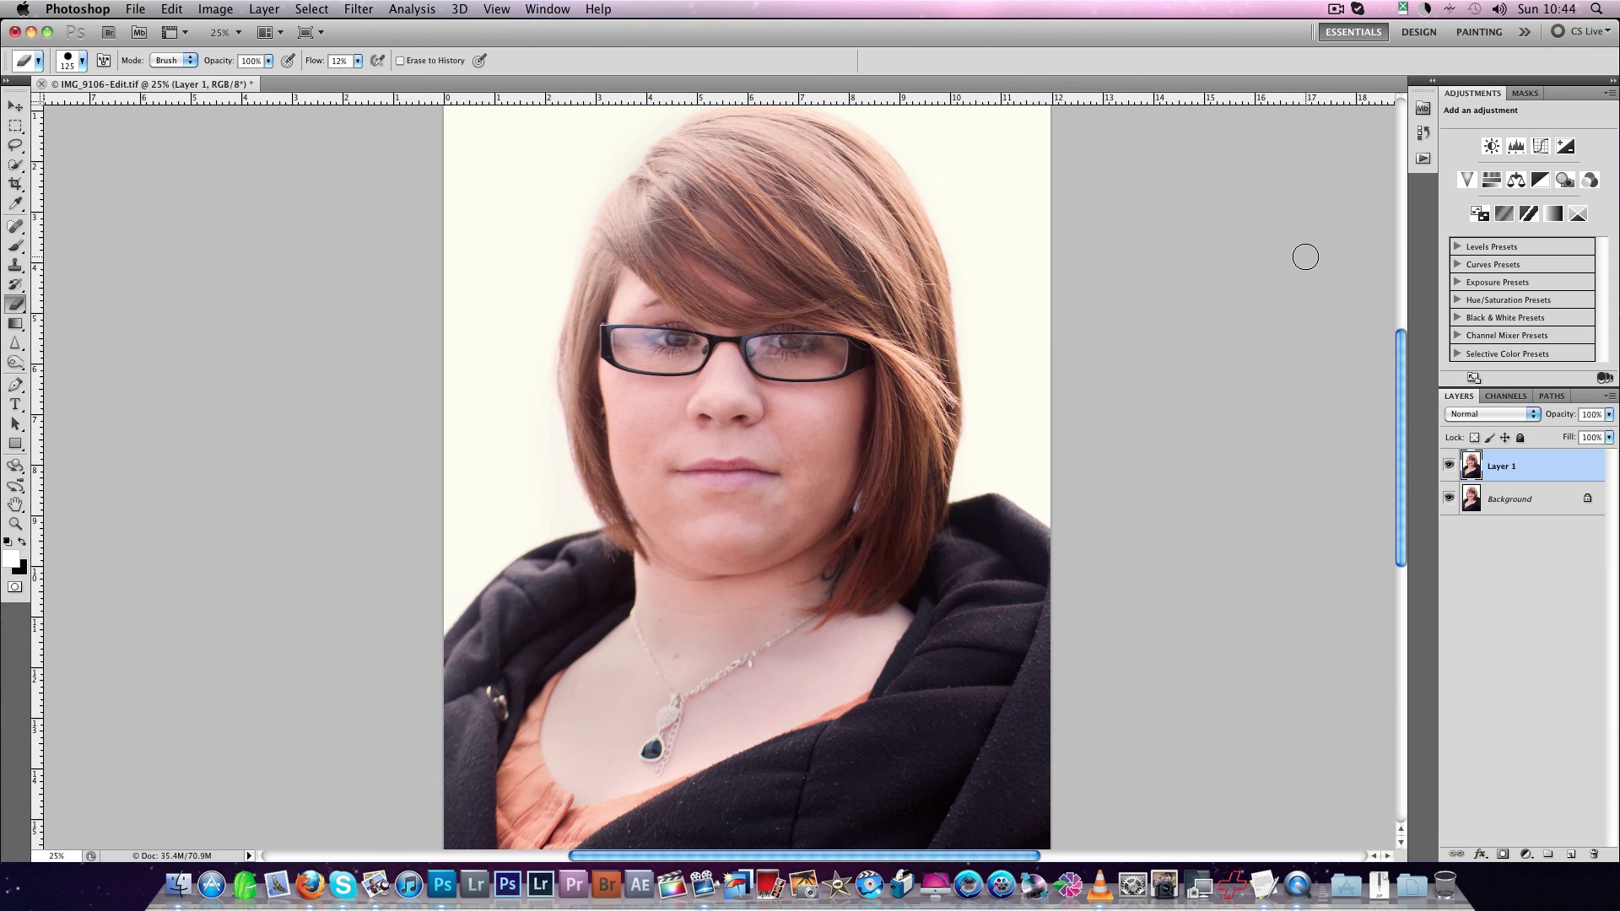
{"action": "key", "text": "super+e"}
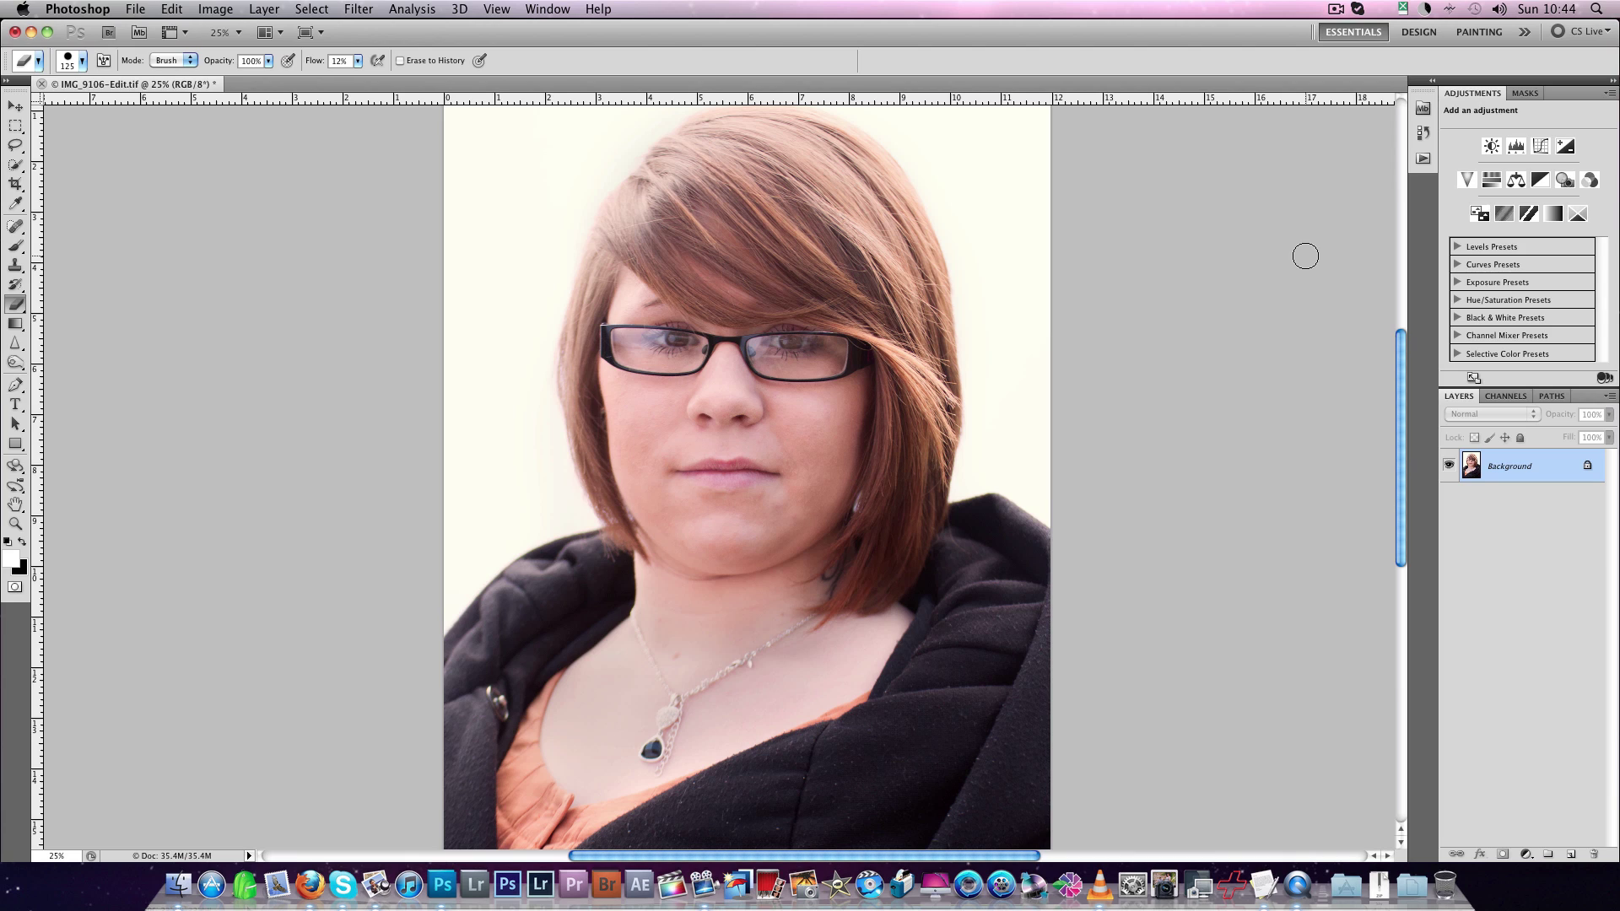